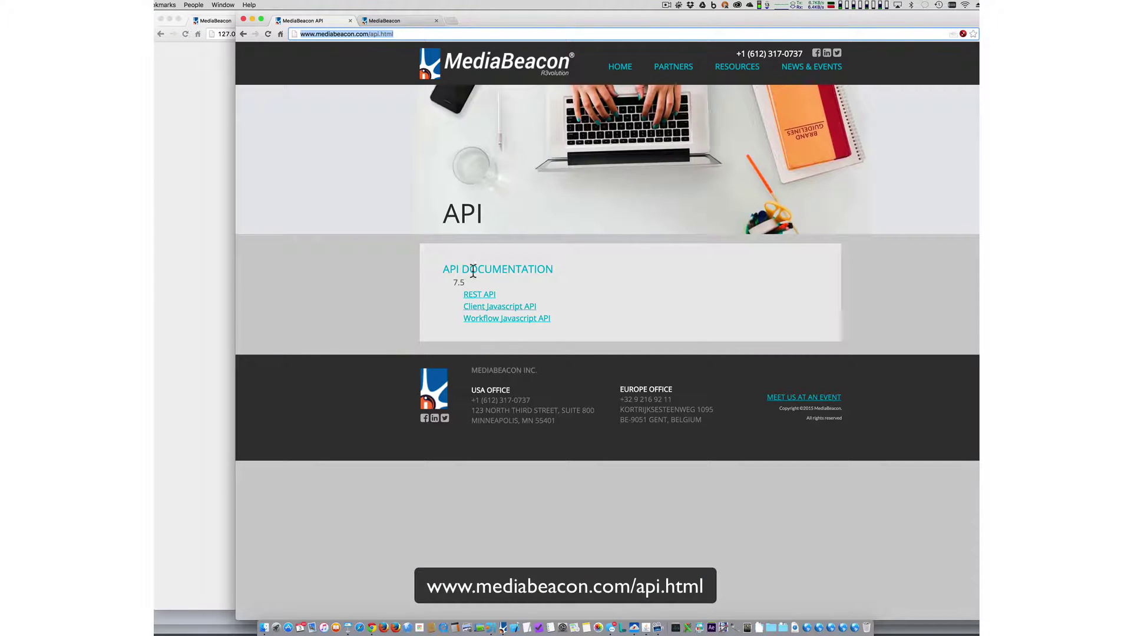
Bring up the mediabeacon.com 7.5 API documentation page and move the Chrome window to the right
left_click(498, 18)
left_click_drag(500, 16, 659, 13)
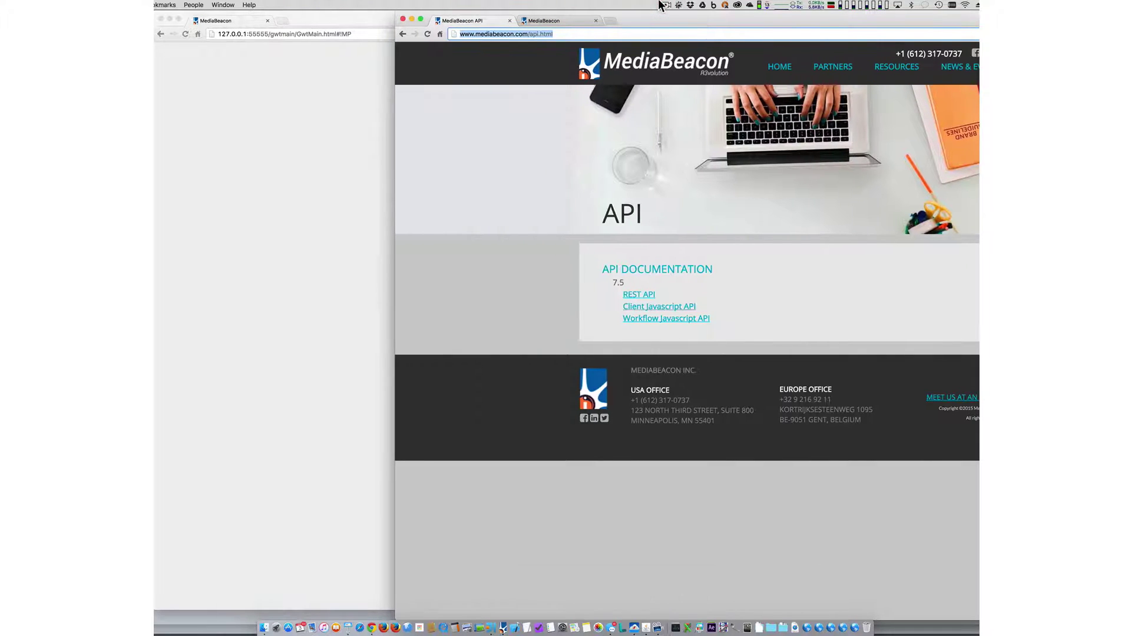
Switch to the MediaBeacon tile view tab, move its window left, and close the extra Chrome window
left_click(563, 20)
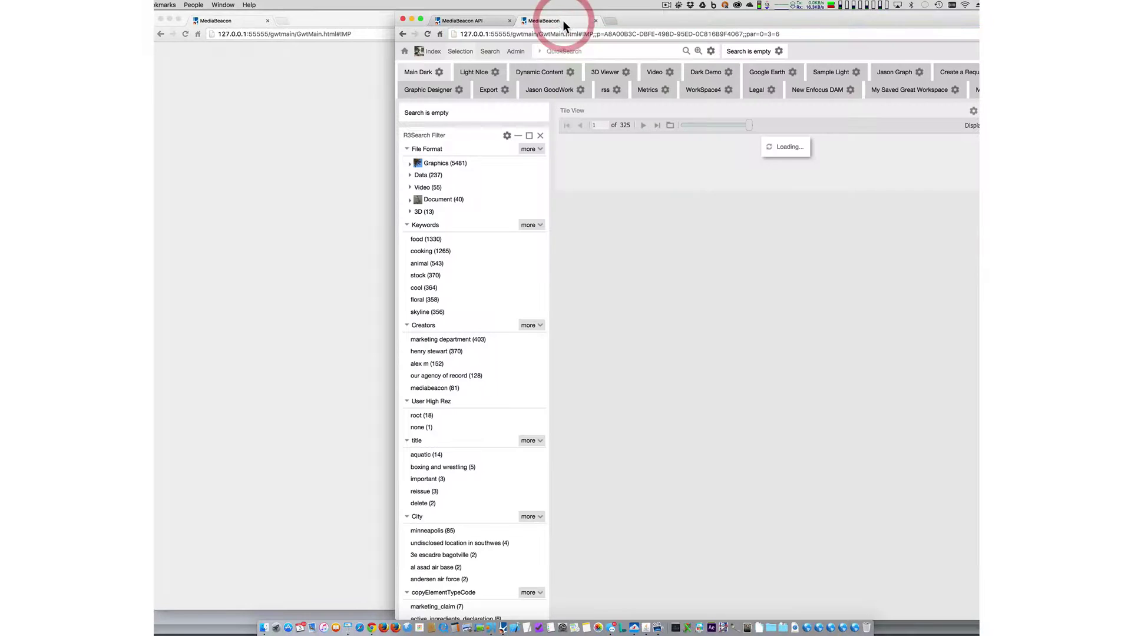
left_click_drag(677, 19, 512, 5)
left_click(161, 20)
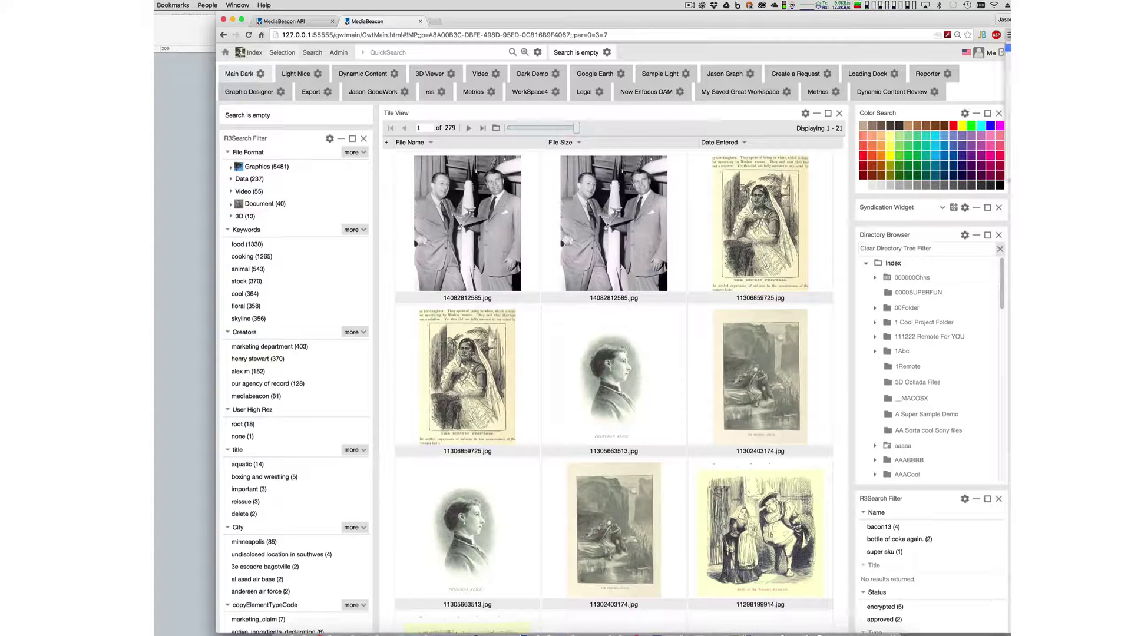
key("Escape")
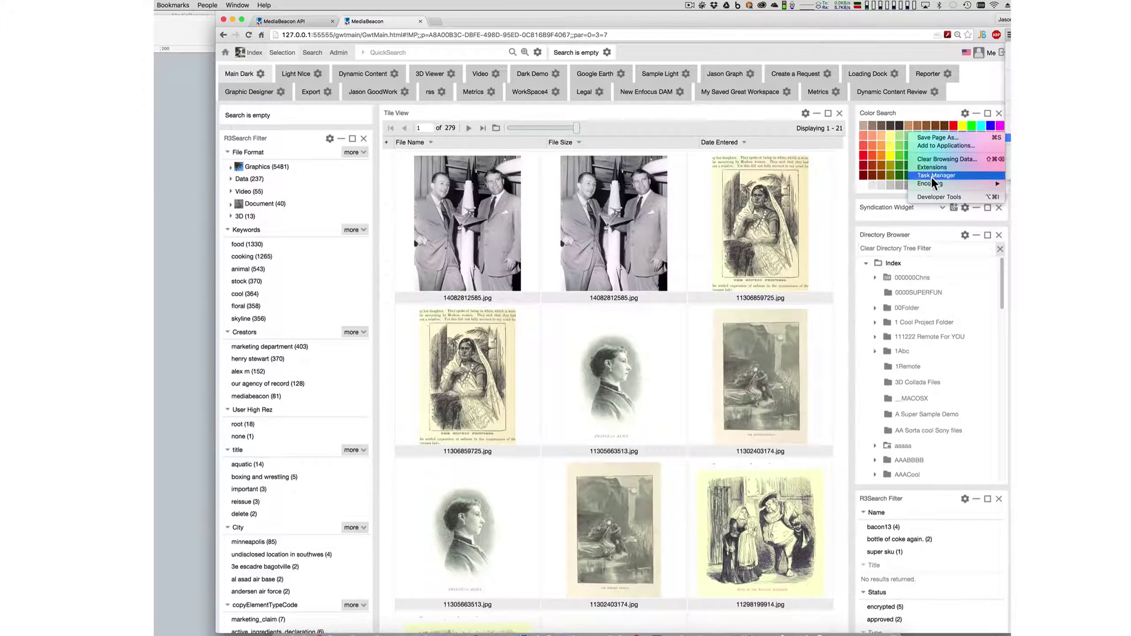
Open Chrome Developer Tools on the Console
left_click(930, 196)
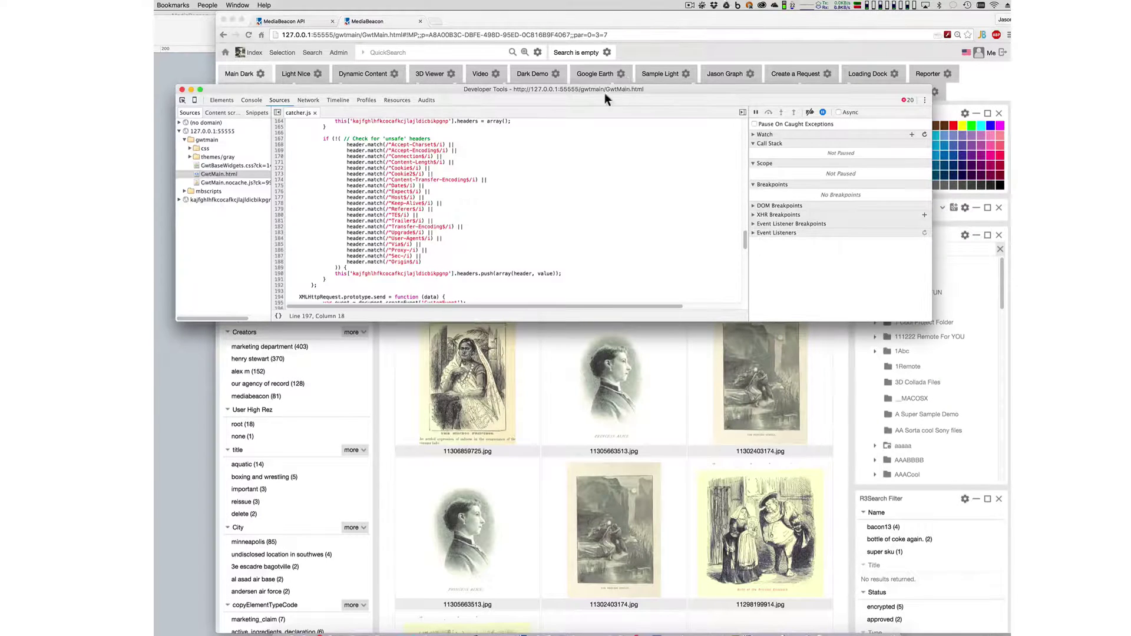
left_click(254, 101)
left_click(273, 321)
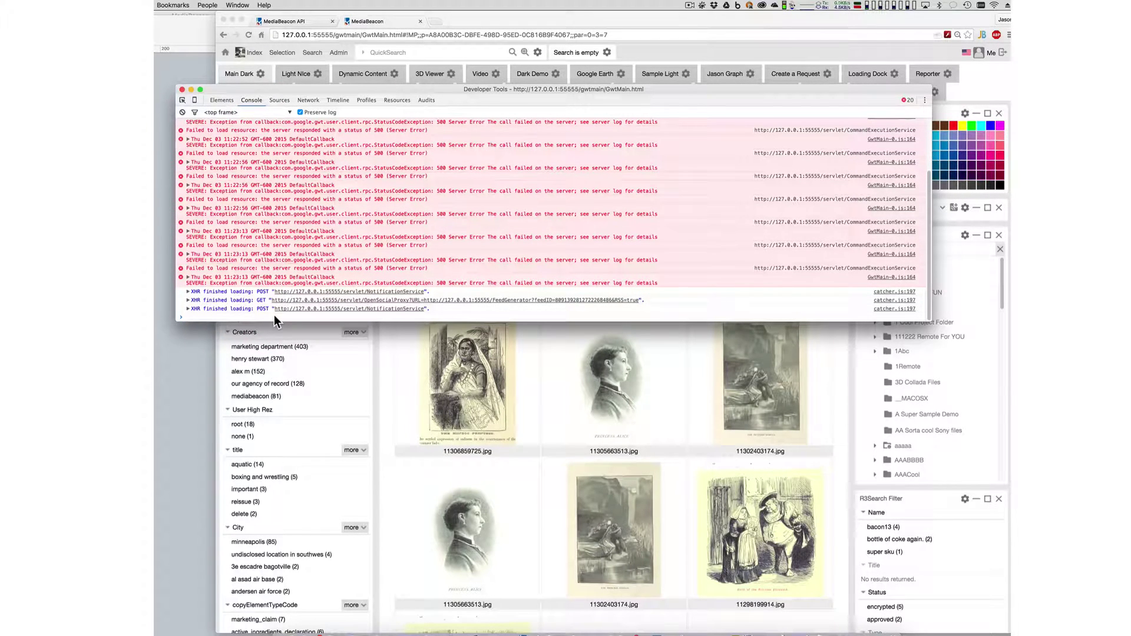
Run MBAPI.getUserName() in the console, which returns 'root'
type("MBAPI")
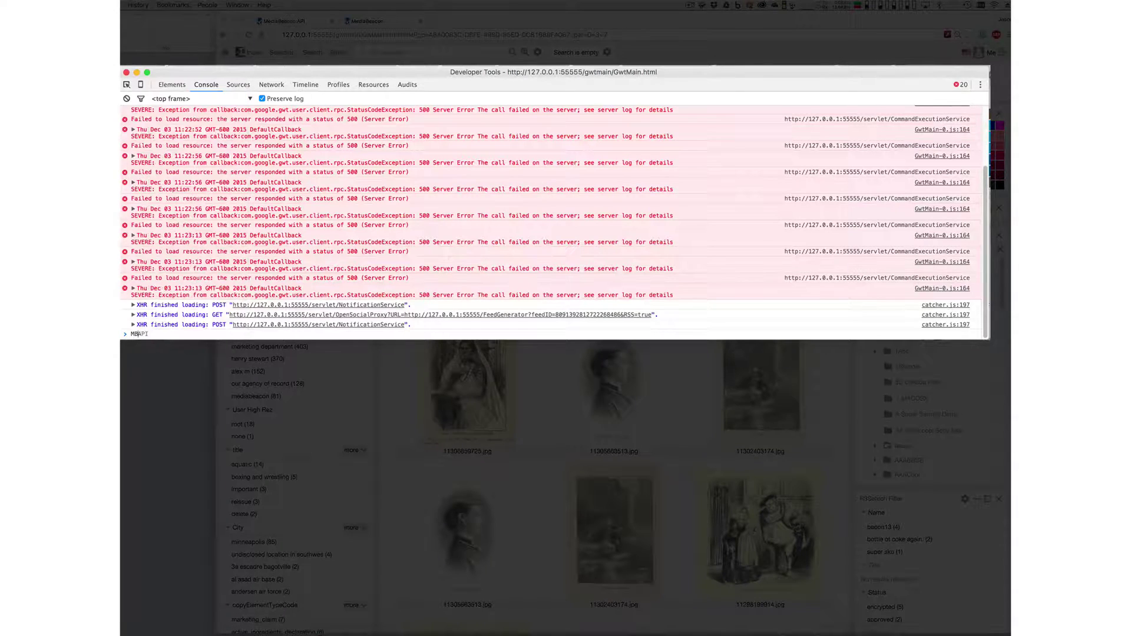
type(".")
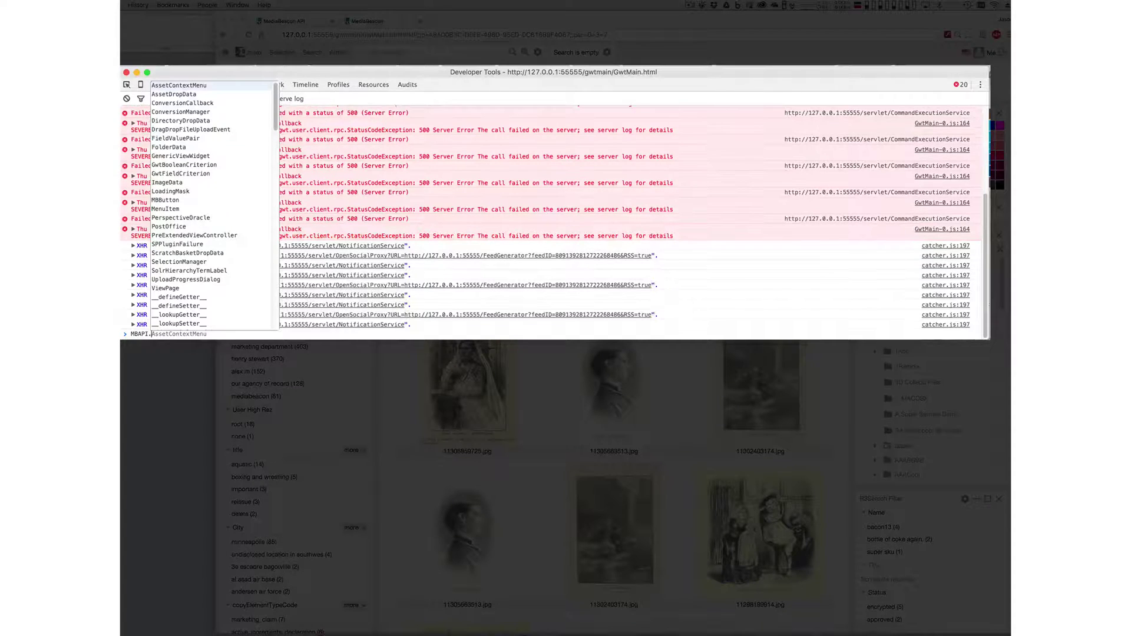
scroll(186, 245, "down", 5)
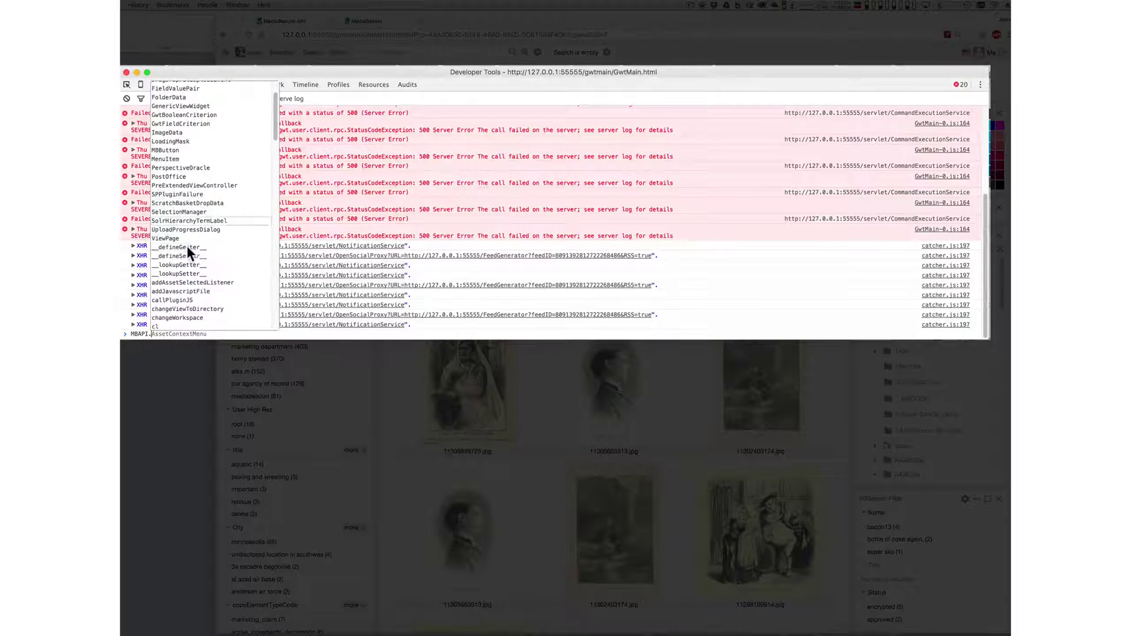
scroll(184, 242, "down", 5)
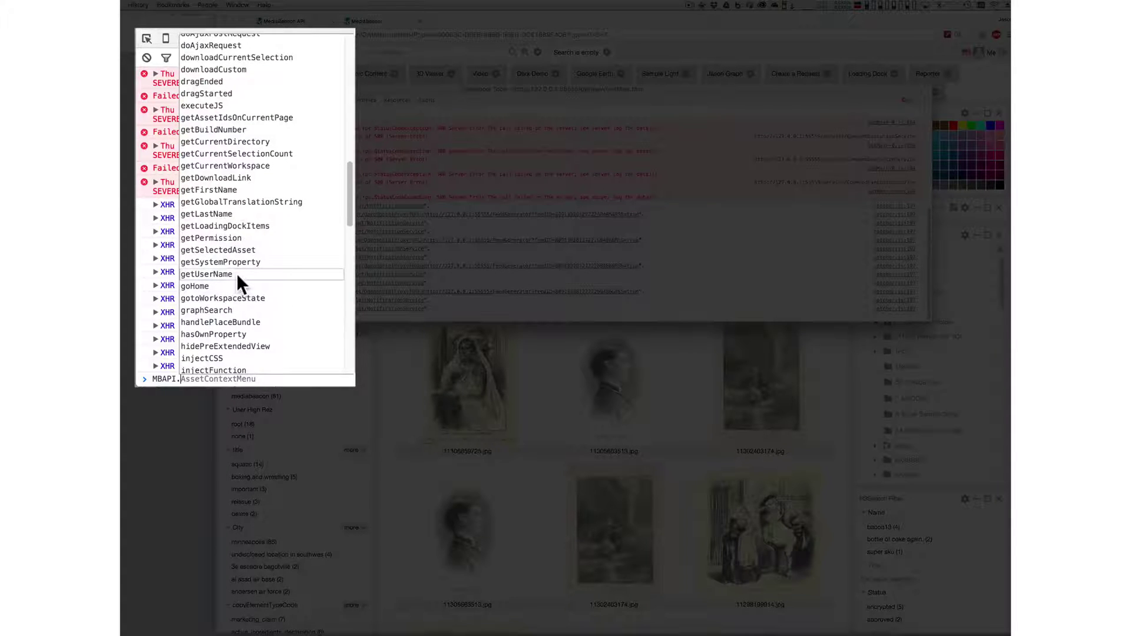
left_click(235, 273)
type("()")
key("Return")
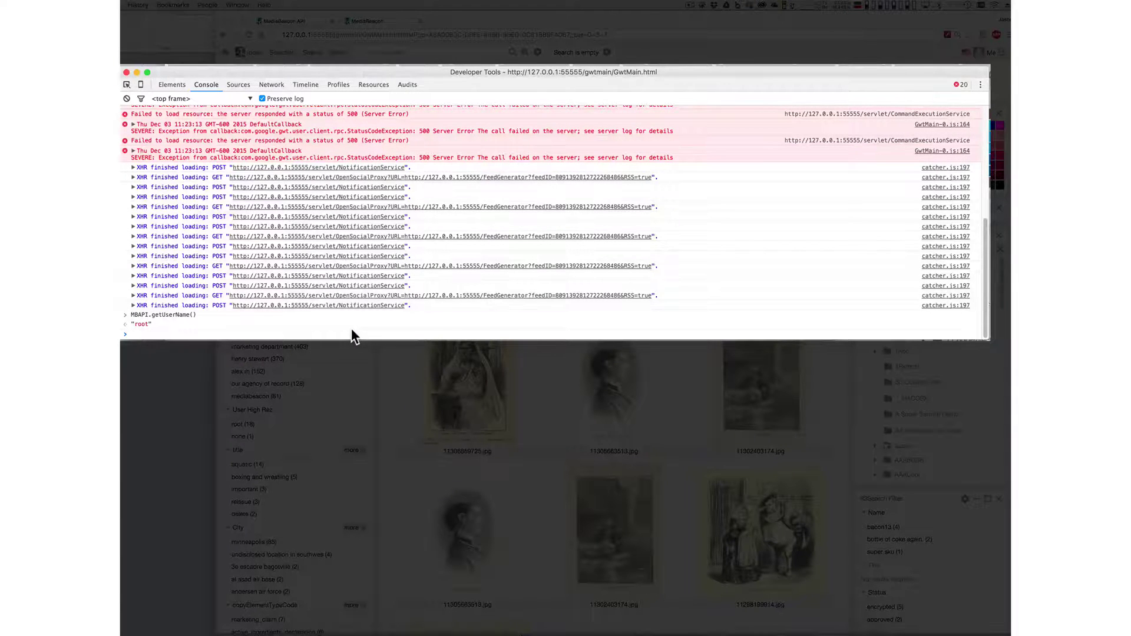
Run MBAPI.logout(), log back in to MediaBeacon, and return to the API documentation tab
type("MBAPI.logou")
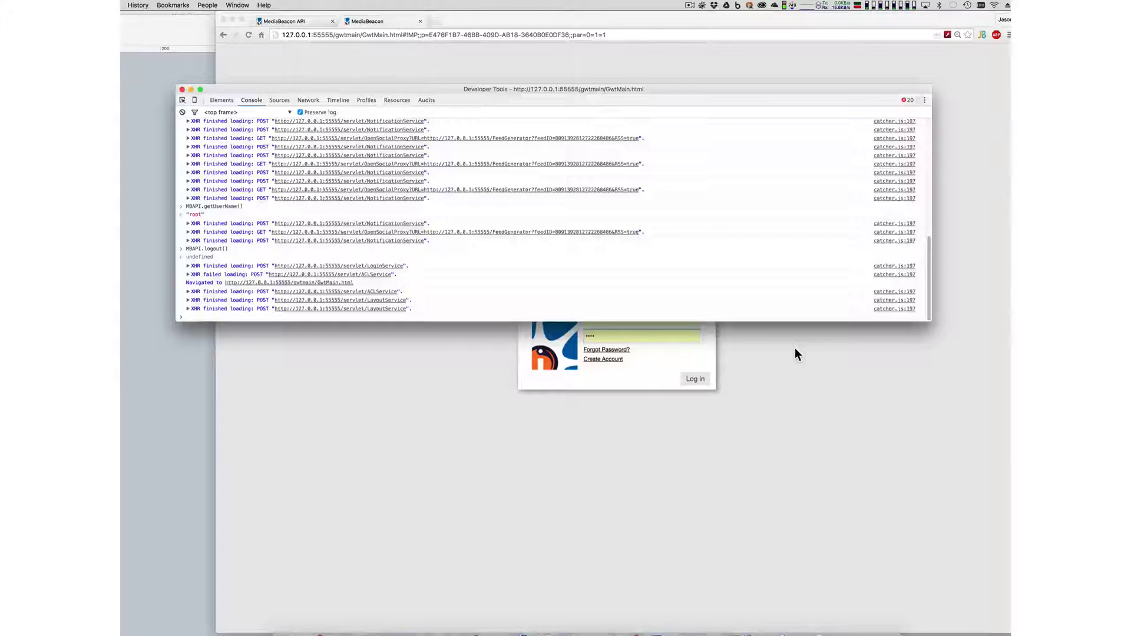
left_click(794, 347)
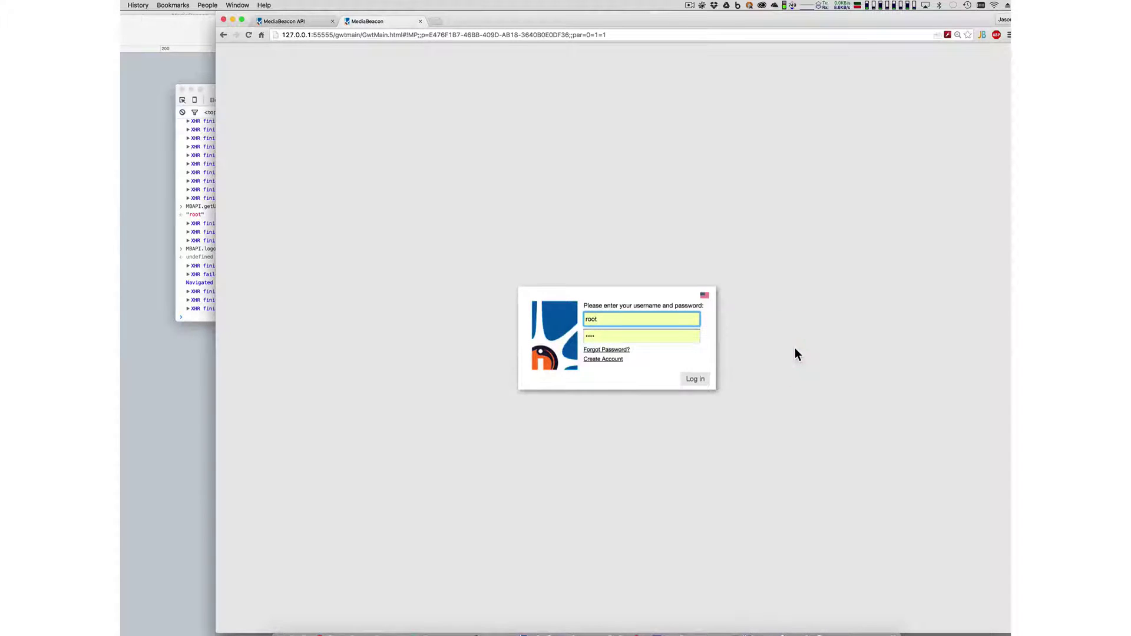
left_click(705, 380)
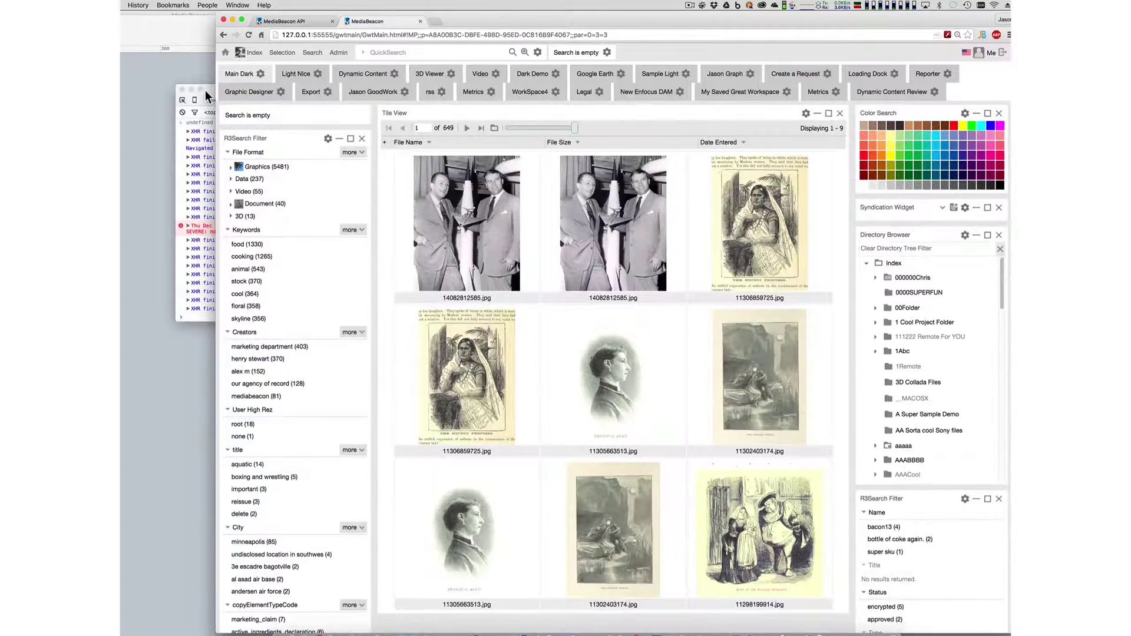
left_click(288, 19)
In the Client Javascript API docs, find logout() under index letter L to open MBDOMUtils
left_click(455, 318)
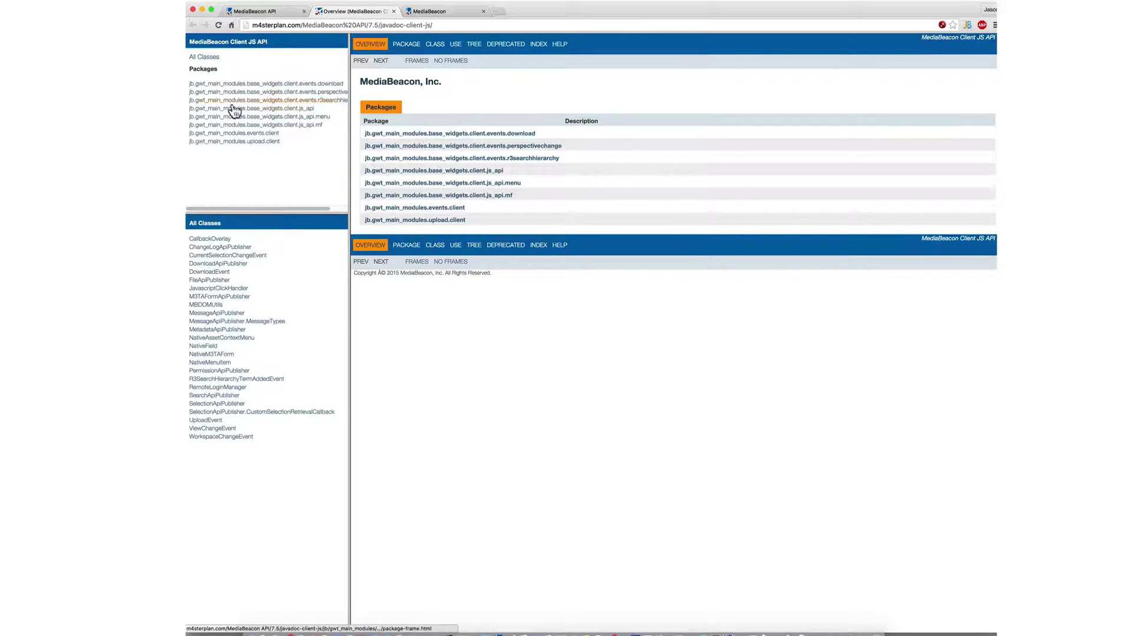
left_click(536, 45)
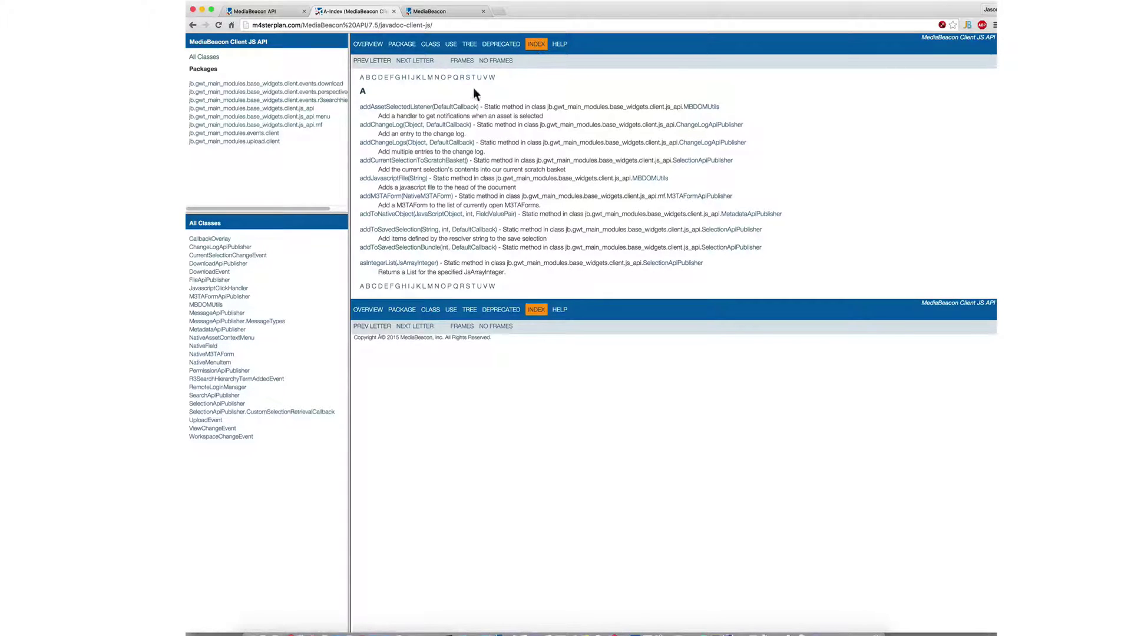
left_click(424, 78)
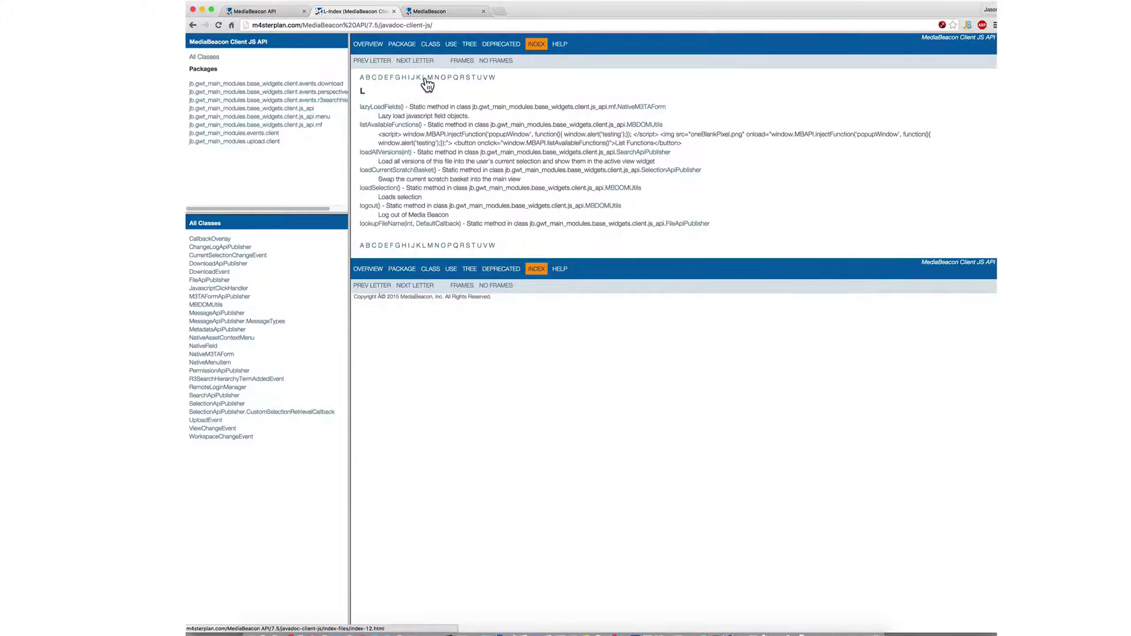
left_click(369, 206)
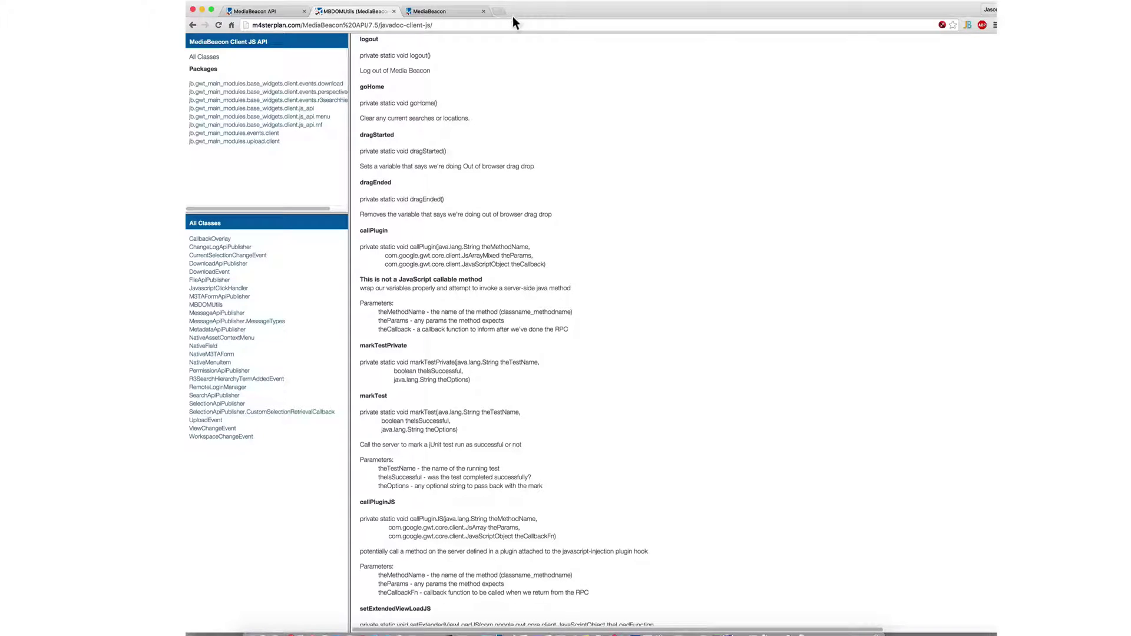
Review the MBDOMUtils methods such as getUserName, then close the MBDOMUtils tab
mouse_move(516, 15)
left_mouse_down()
mouse_move(541, 13)
mouse_move(507, 8)
left_mouse_up()
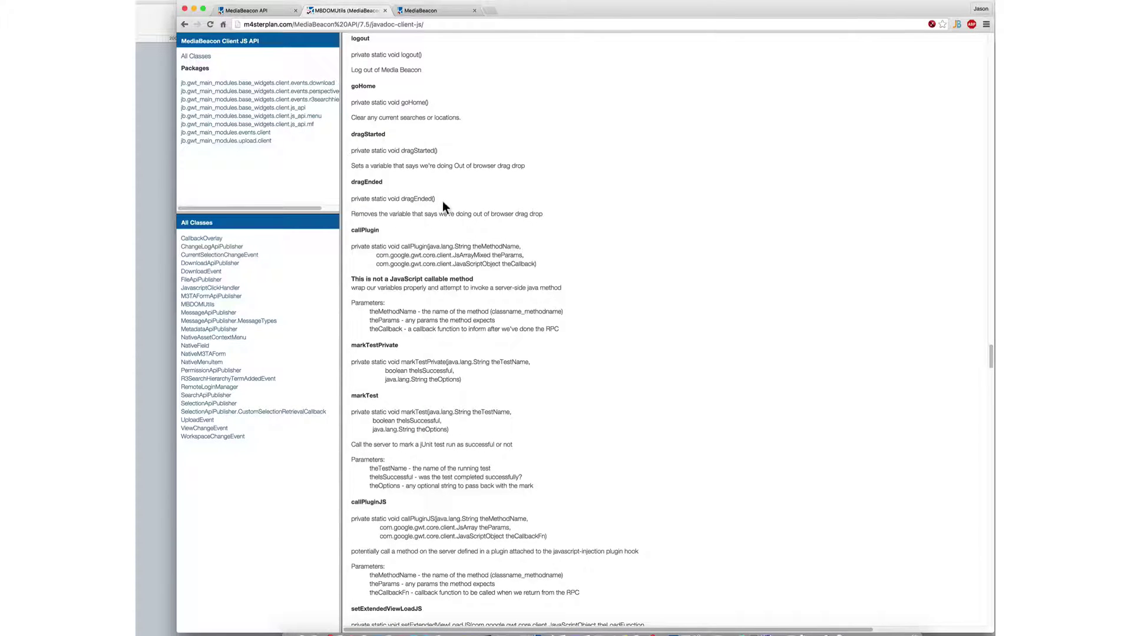
scroll(429, 214, "up", 10)
scroll(430, 211, "up", 10)
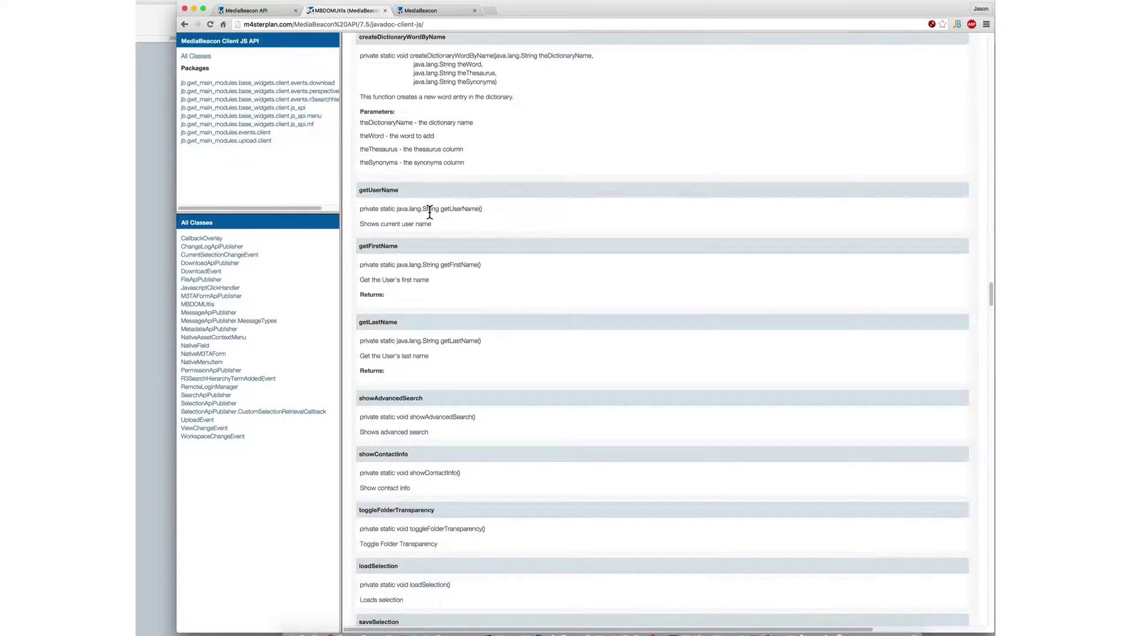
scroll(433, 210, "up", 10)
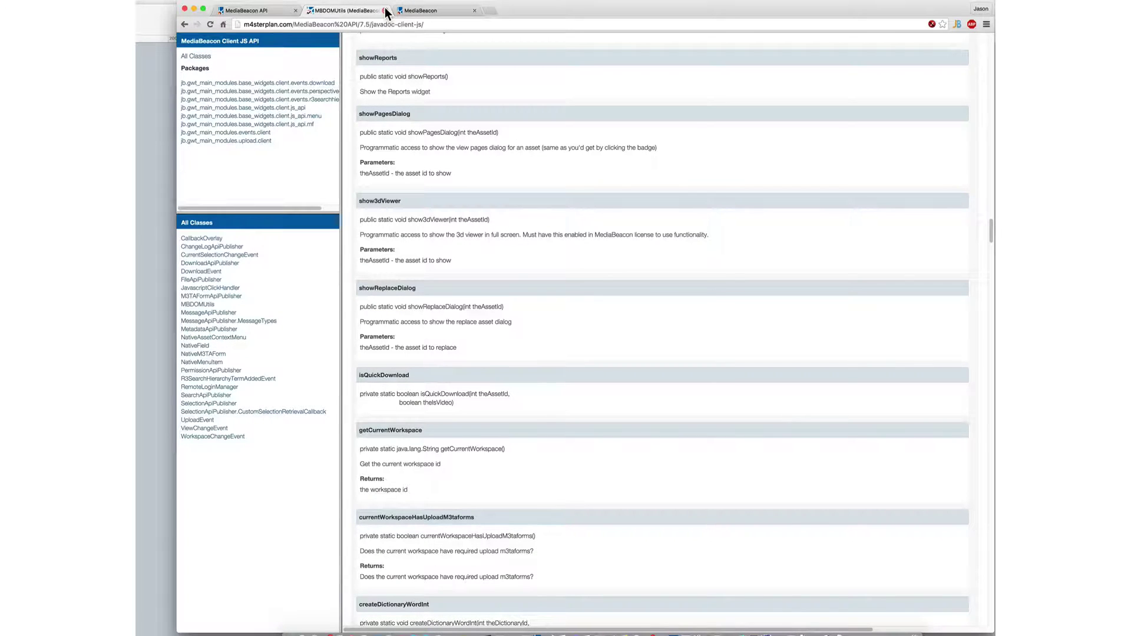
left_click(384, 10)
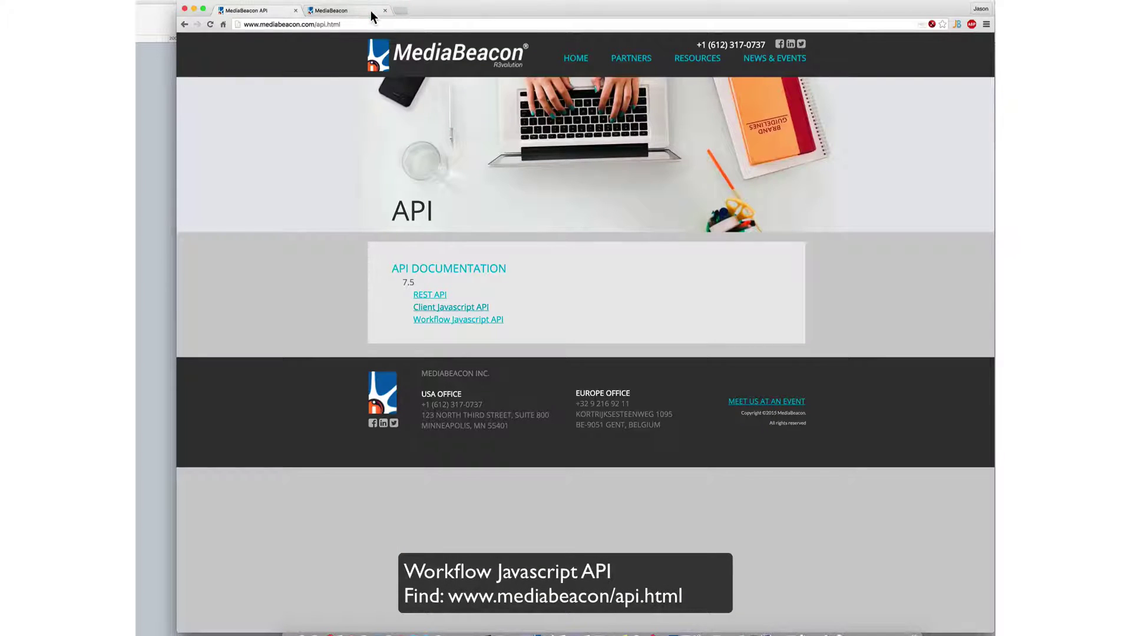
Open the Workflow Javascript API 7.5 Javadoc overview from the API page
left_click(446, 325)
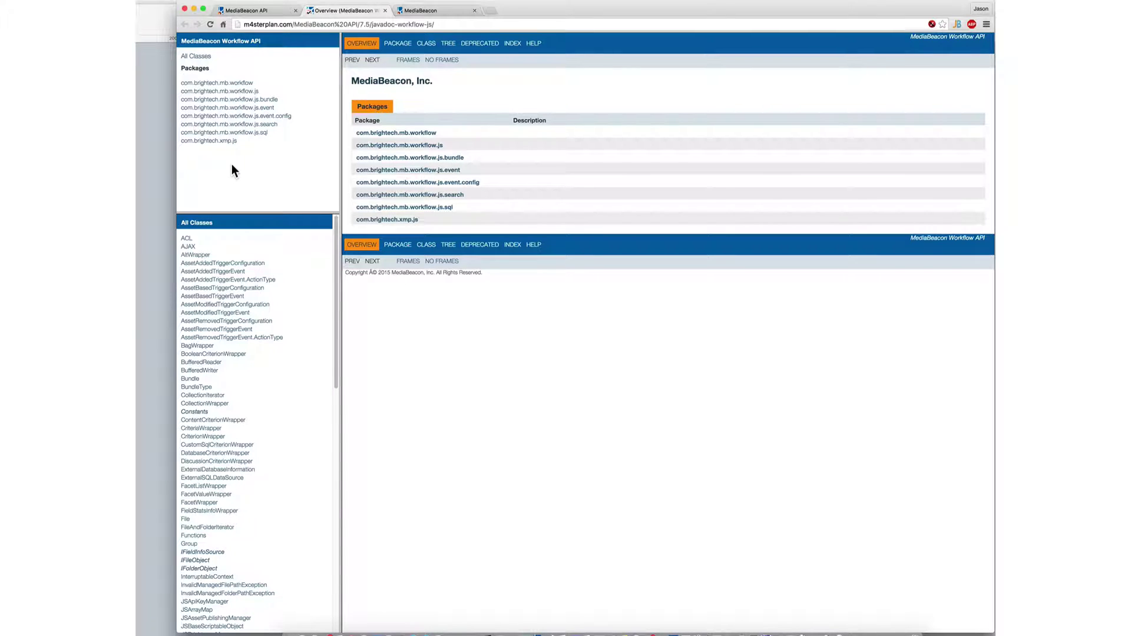
Open the Light Nice workspace in MediaBeacon and expand the Jit Visualizer file-format treemap
left_click(438, 9)
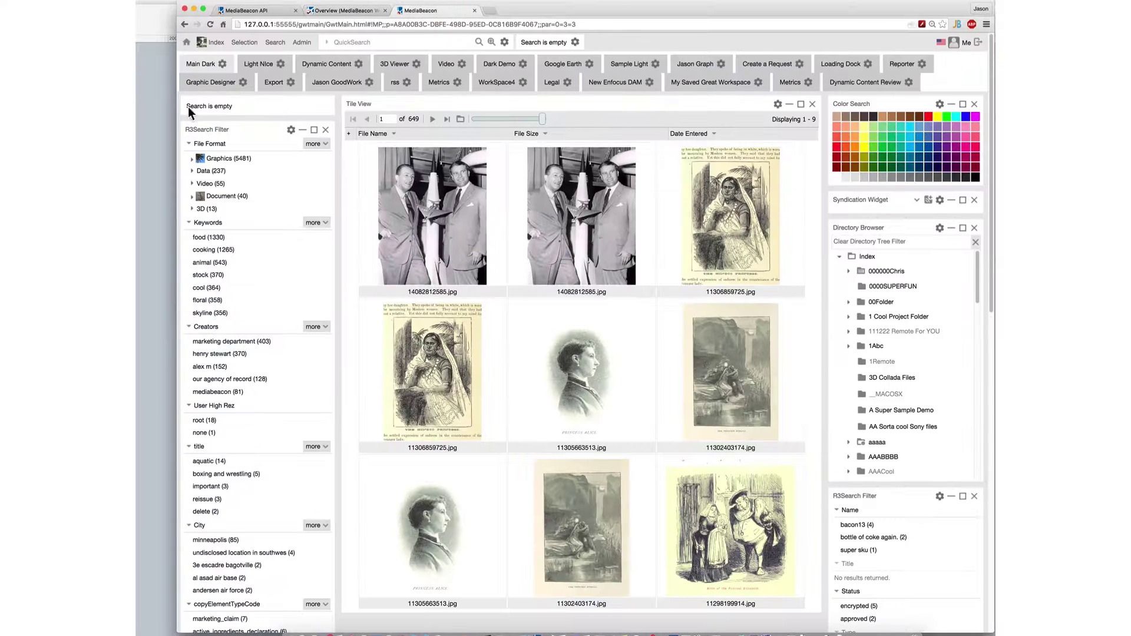
left_click(306, 44)
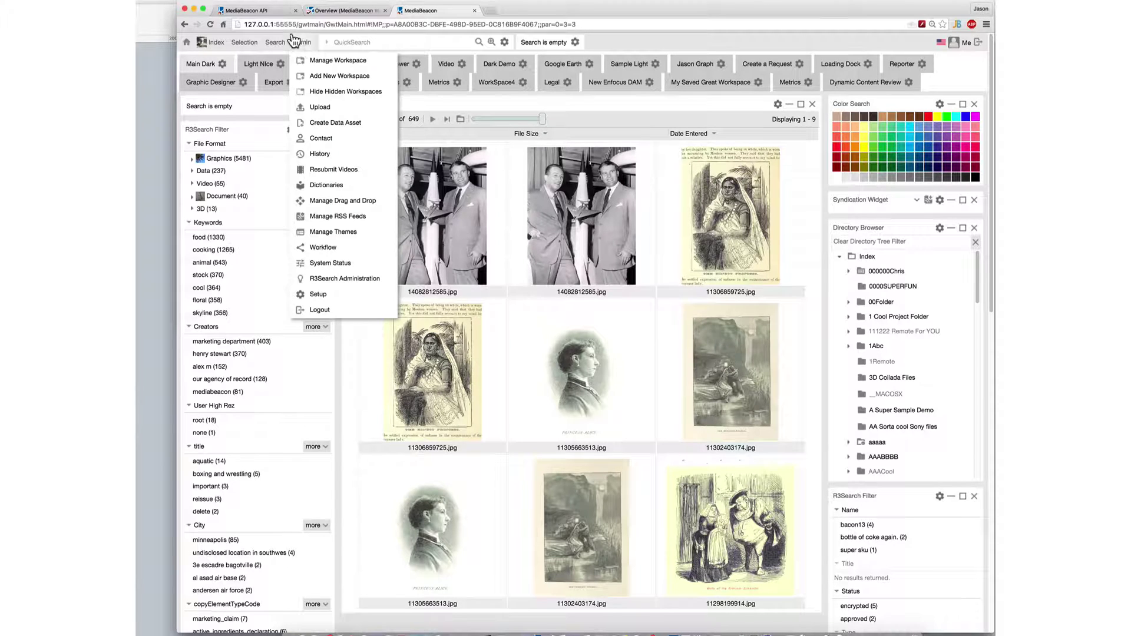
left_click(897, 48)
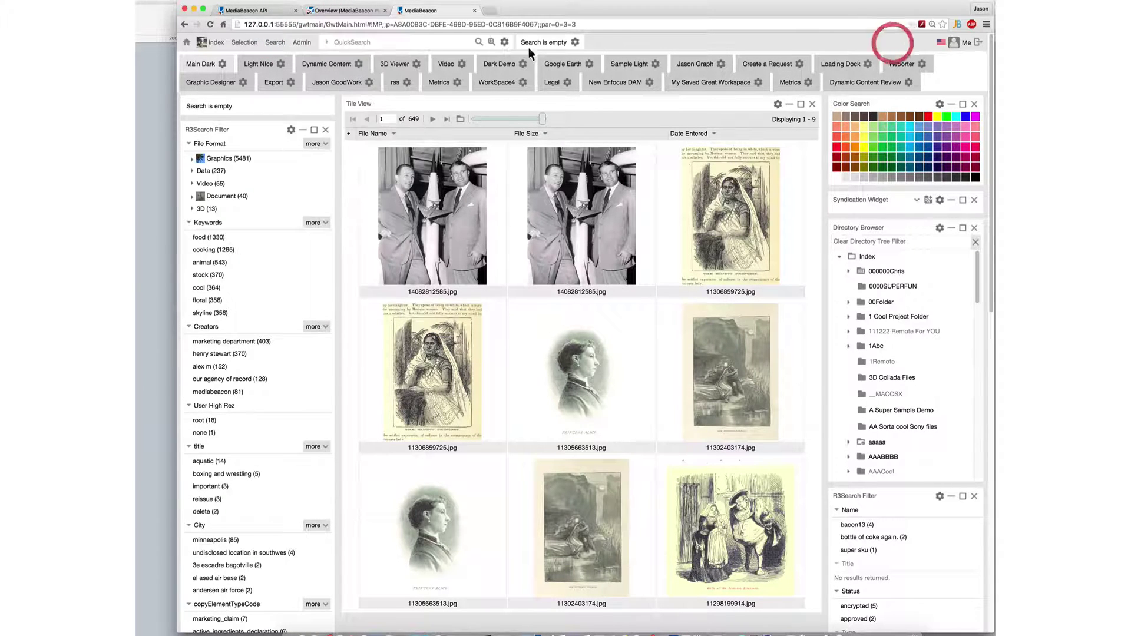
left_click(268, 71)
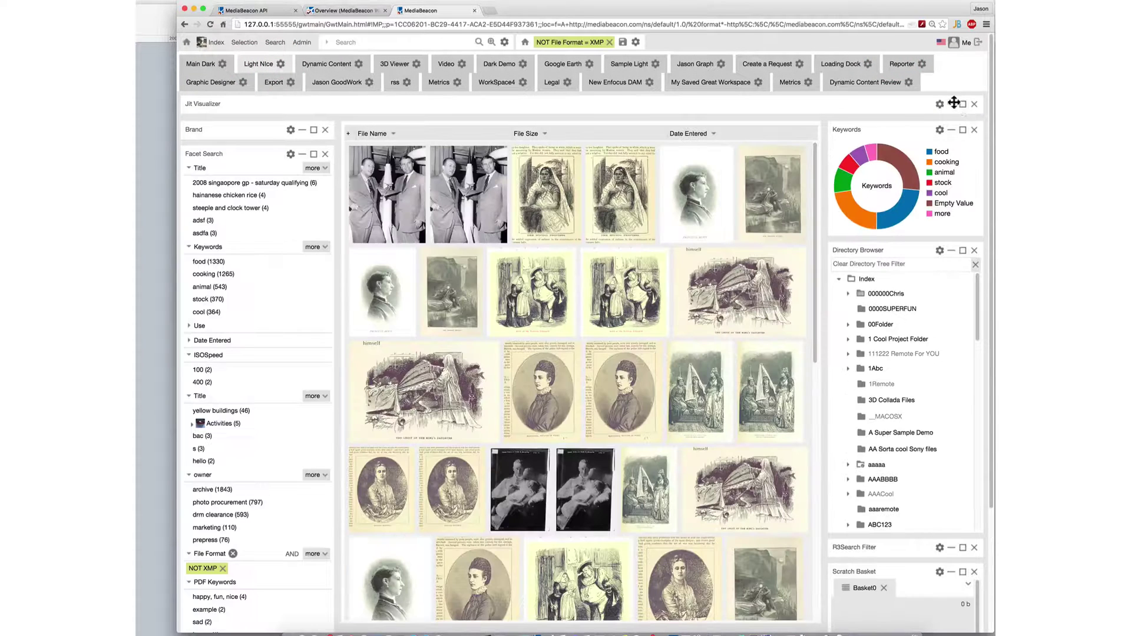
left_click(951, 104)
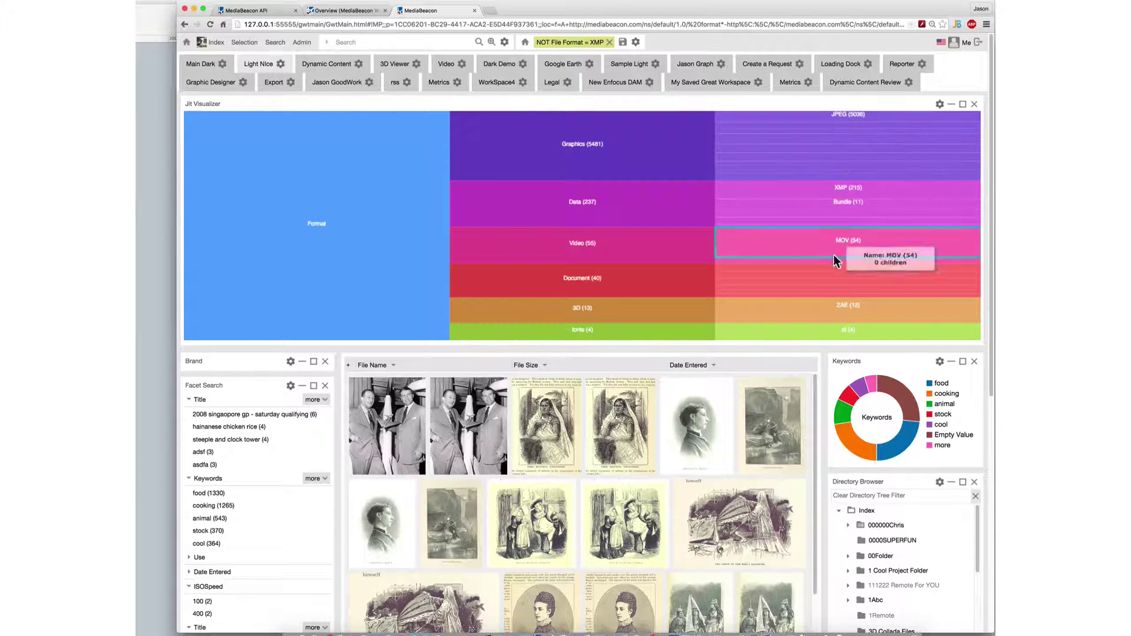
Drill into Graphics then PSD (48) in the treemap, then zoom back out to Format
left_click(642, 147)
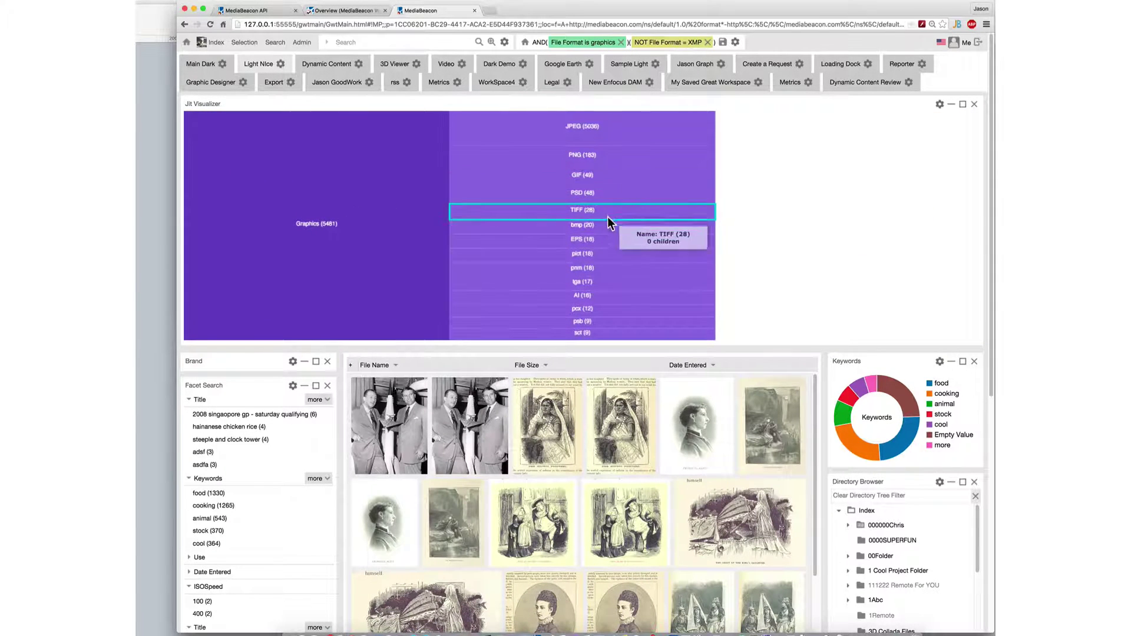
left_click(610, 196)
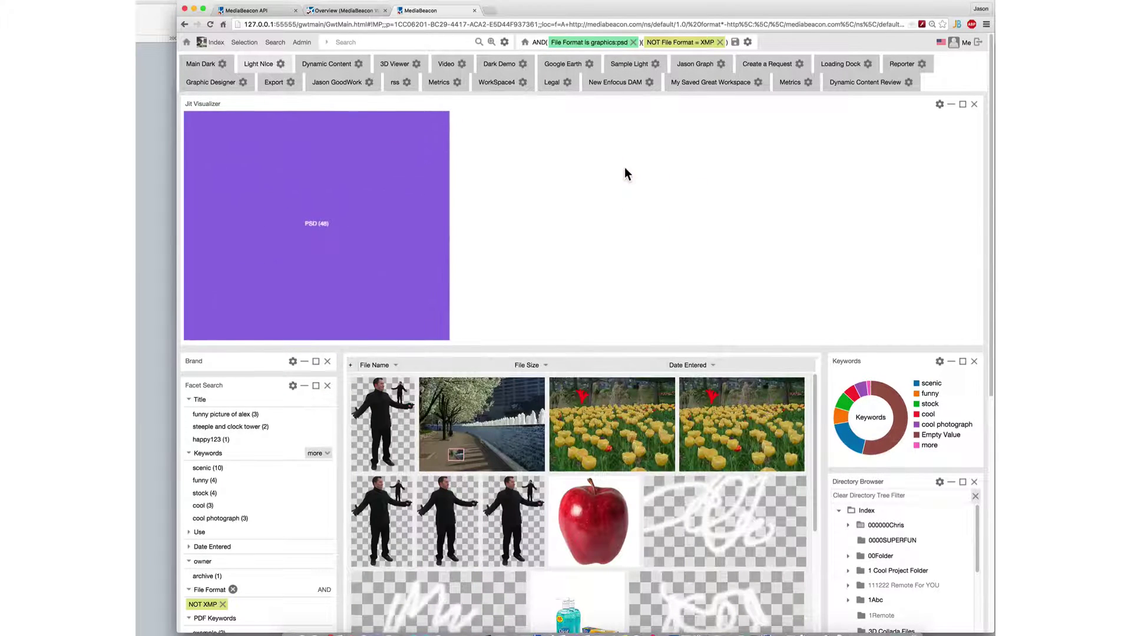
left_click(316, 187)
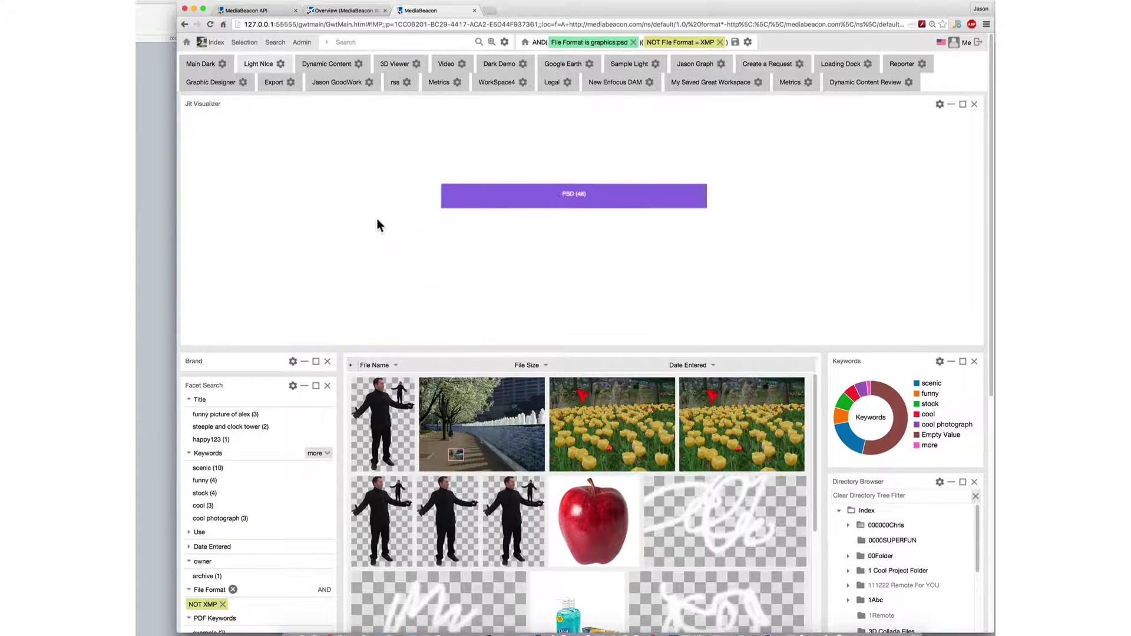
left_click(374, 227)
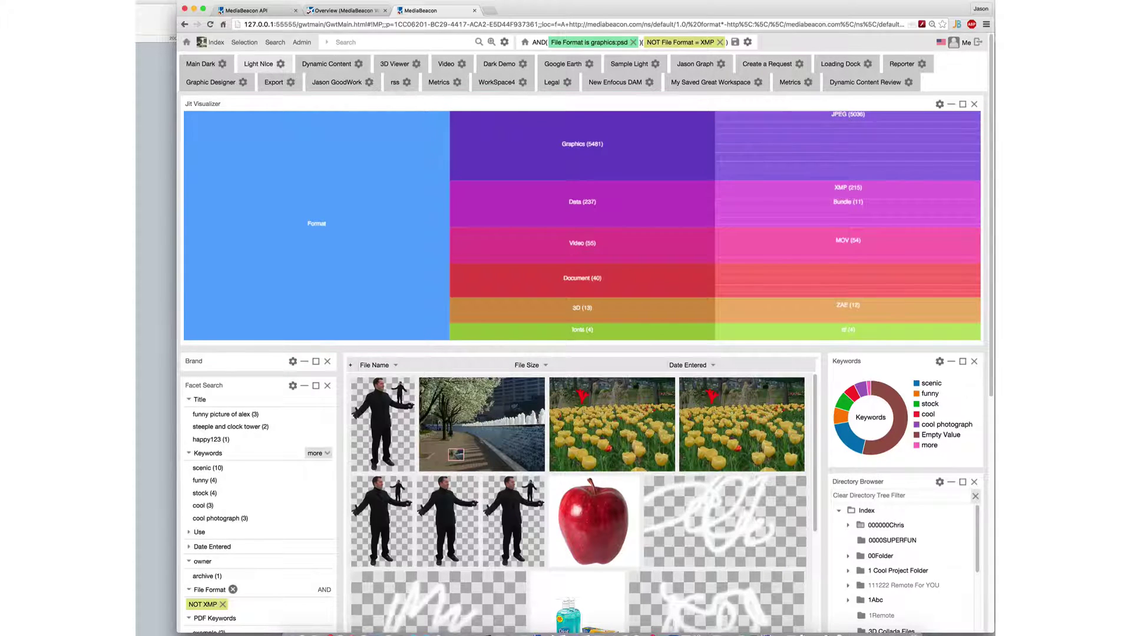
left_click(940, 104)
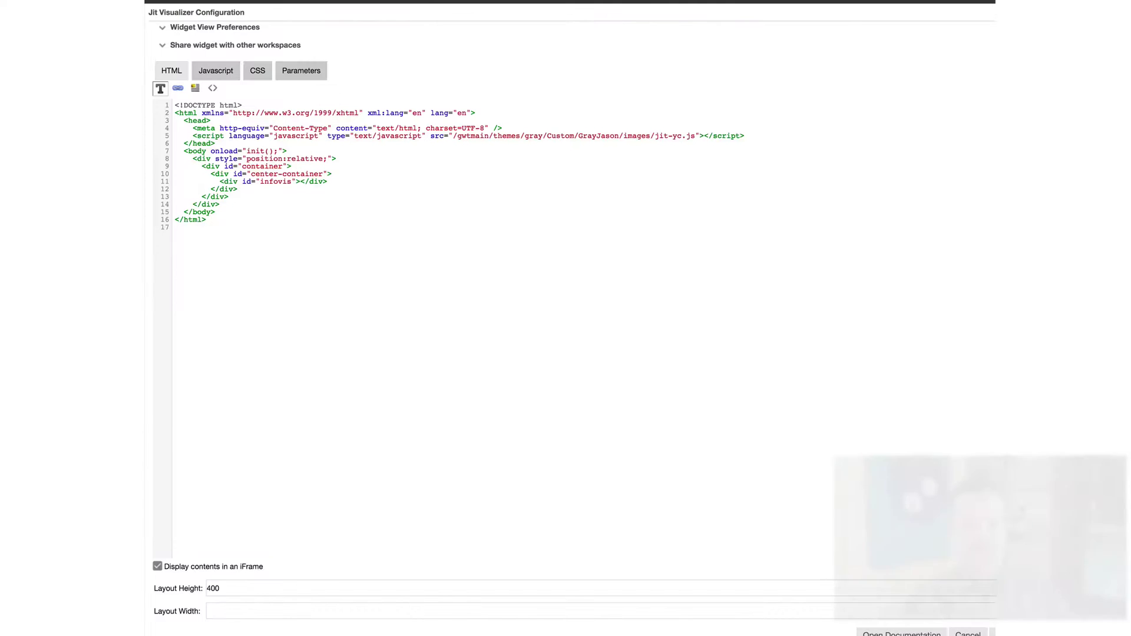
left_click(202, 71)
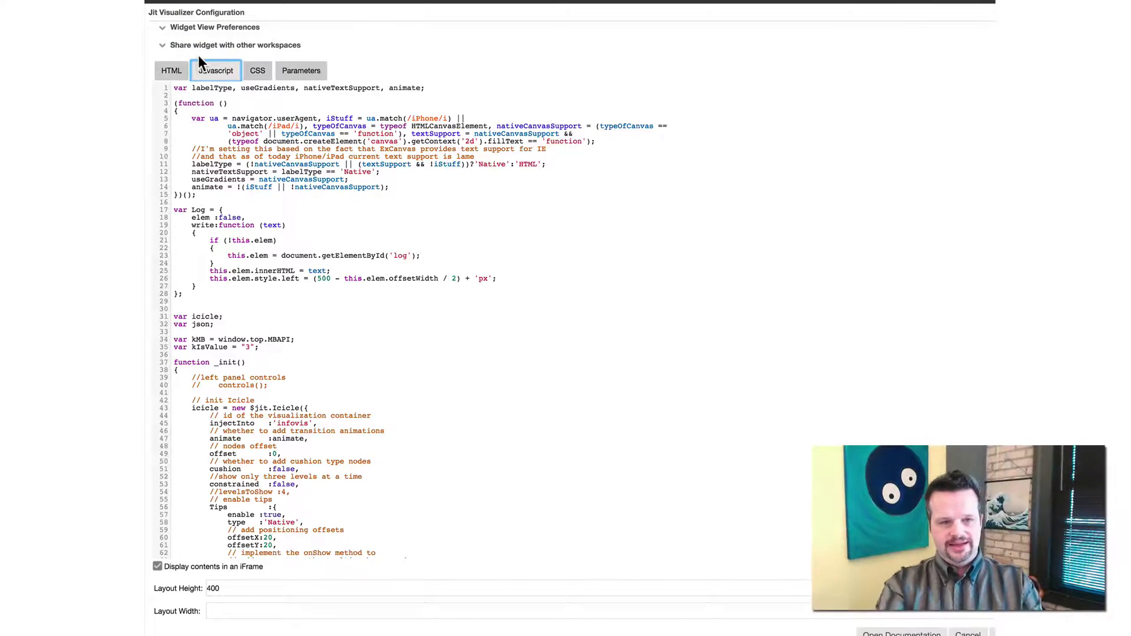
scroll(309, 160, "down", 10)
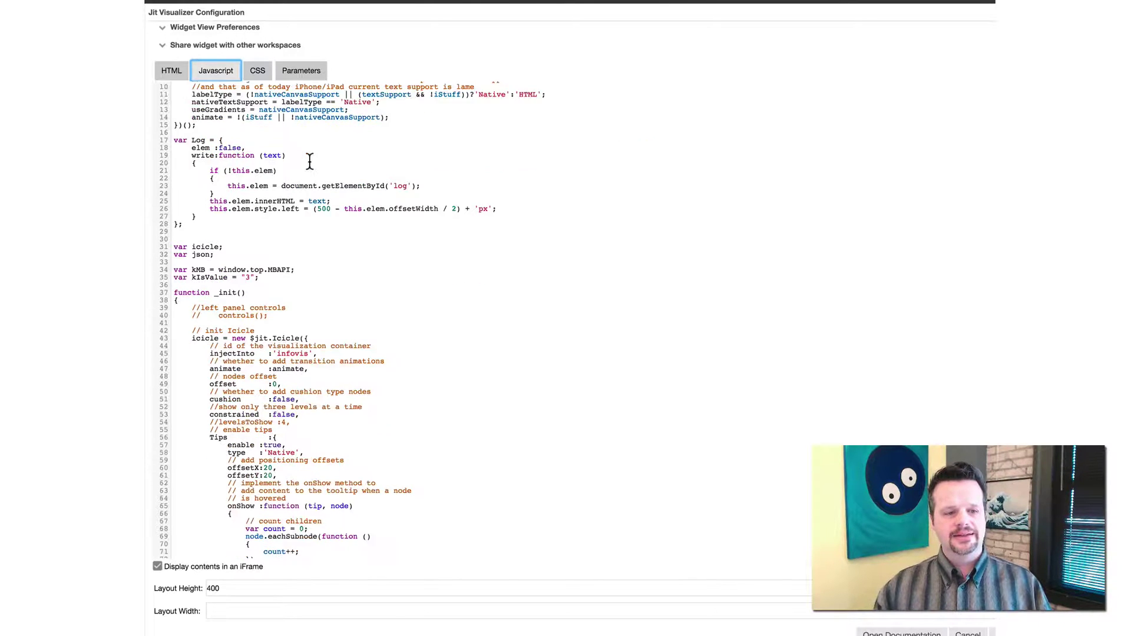
scroll(309, 160, "down", 20)
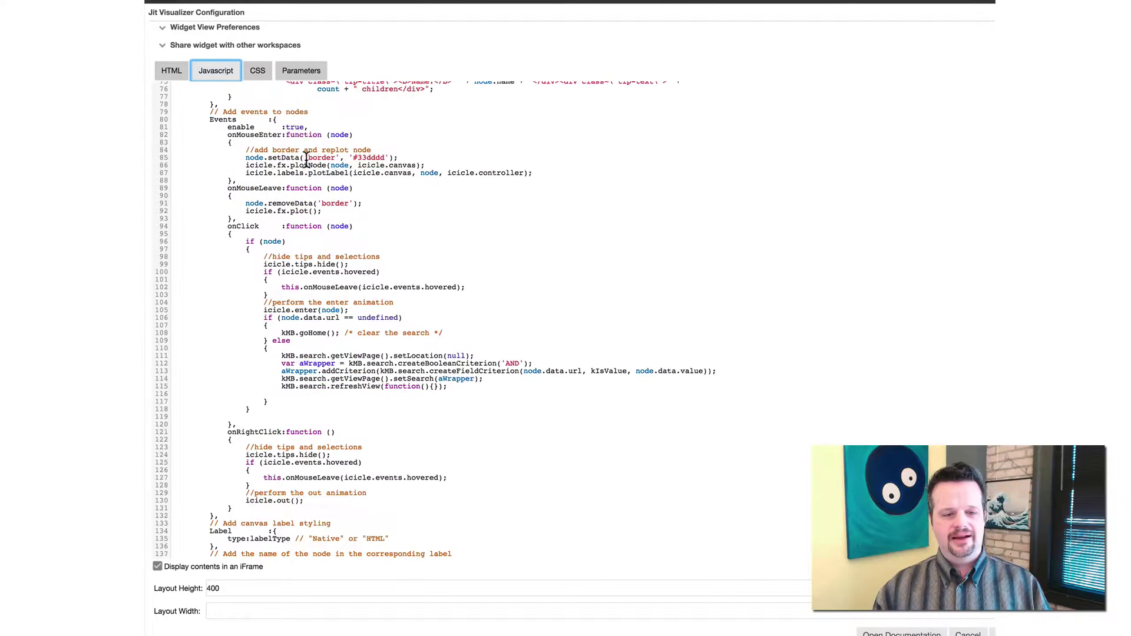
scroll(305, 160, "down", 3)
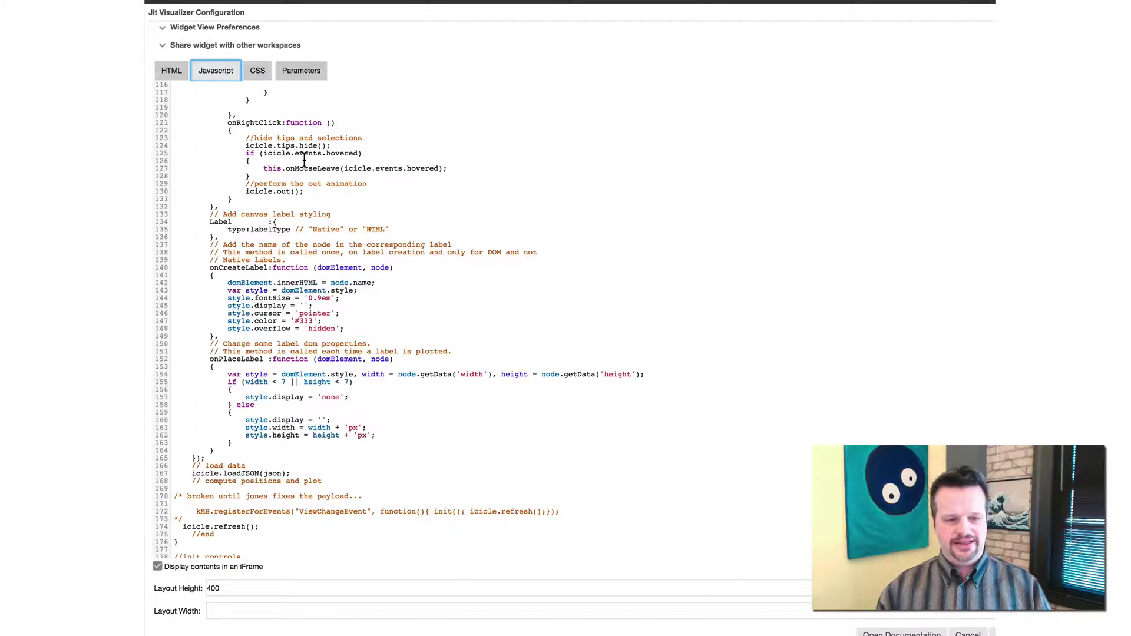
scroll(303, 161, "down", 7)
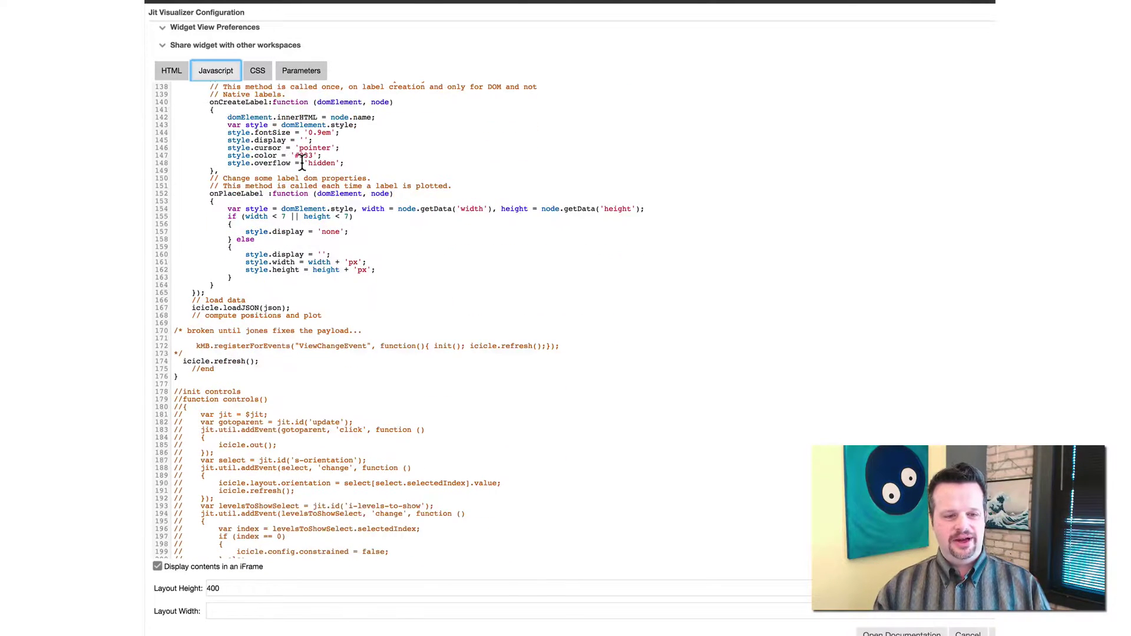
scroll(301, 161, "down", 10)
scroll(301, 161, "down", 4)
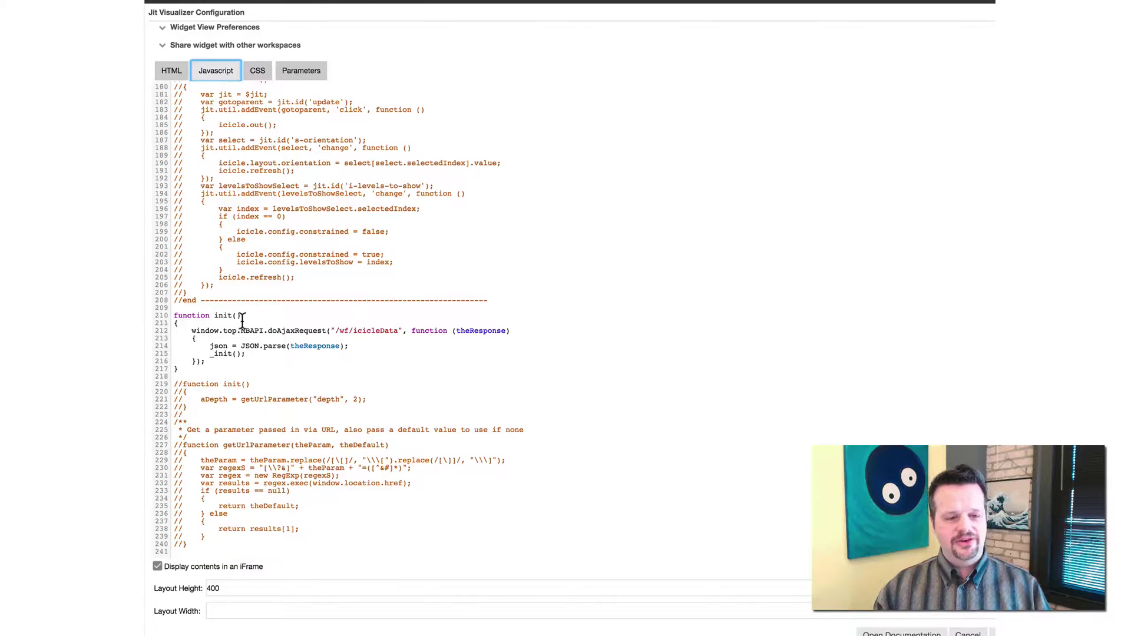
left_click(281, 323)
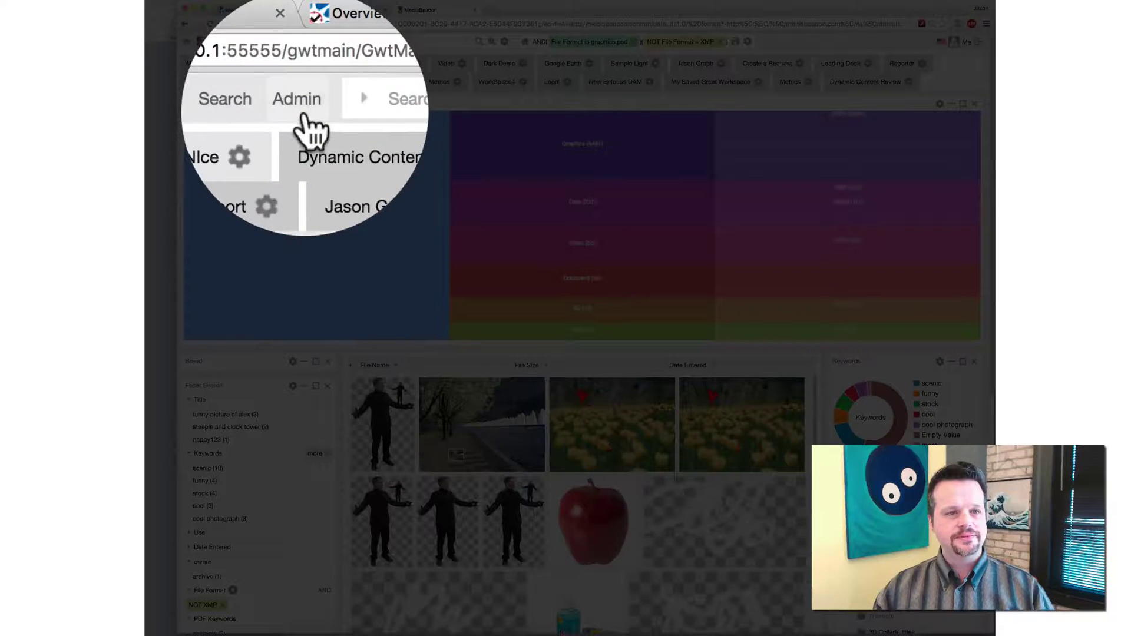
Open the Workflow Manager from Admin > Workflow and select the icicleData workflow
left_click(303, 121)
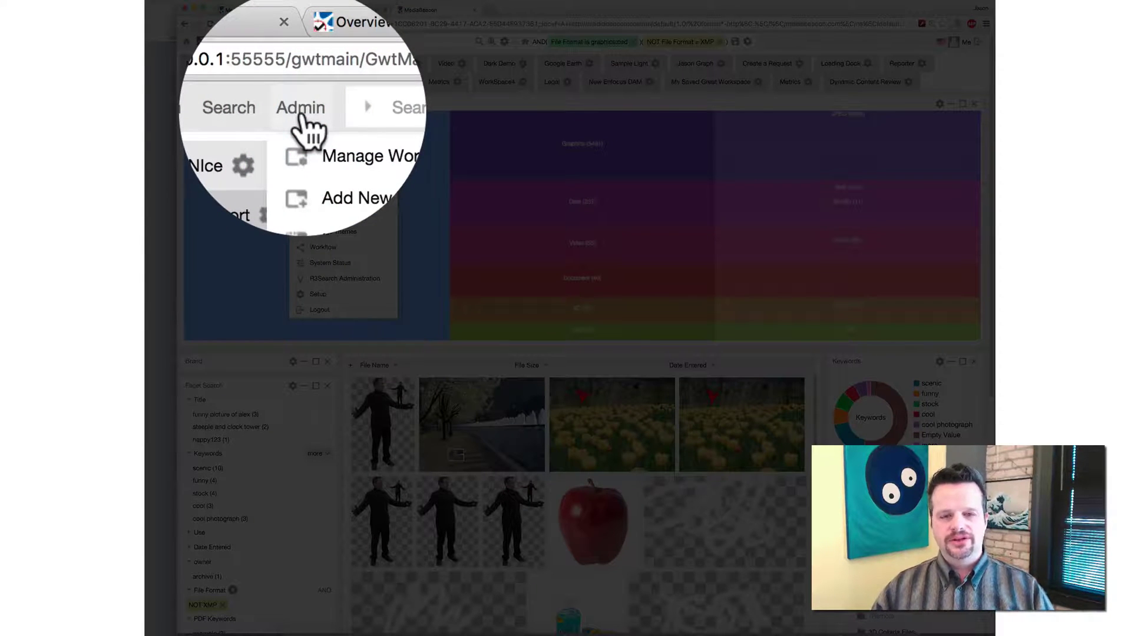
left_click(320, 248)
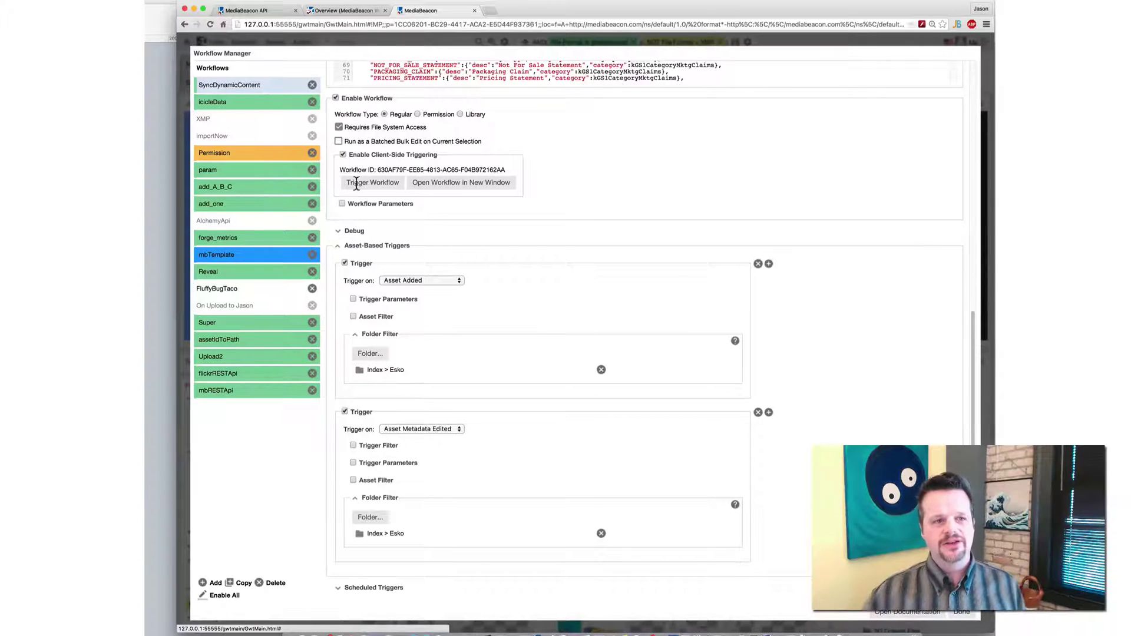
left_click(291, 106)
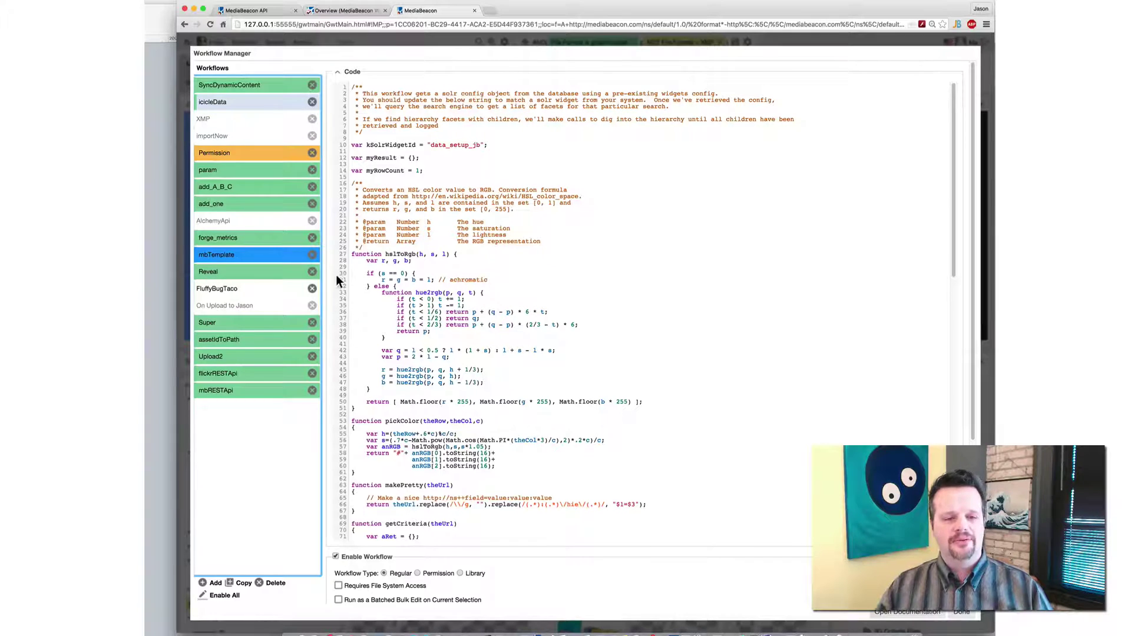
left_click_drag(351, 254, 430, 415)
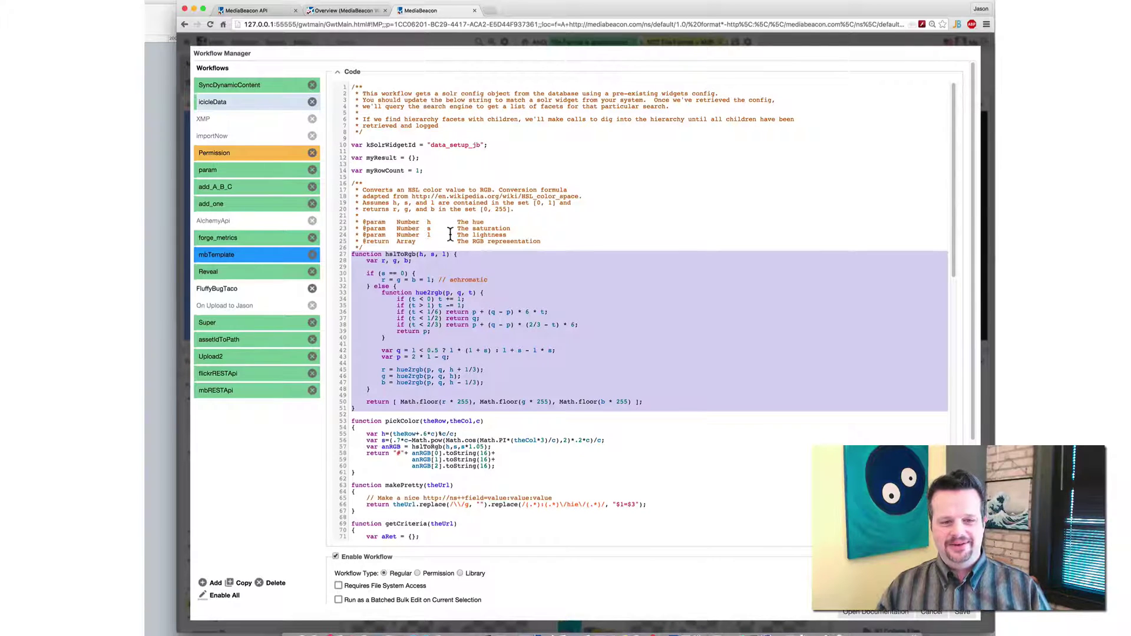
left_click(518, 223)
scroll(512, 250, "down", 2)
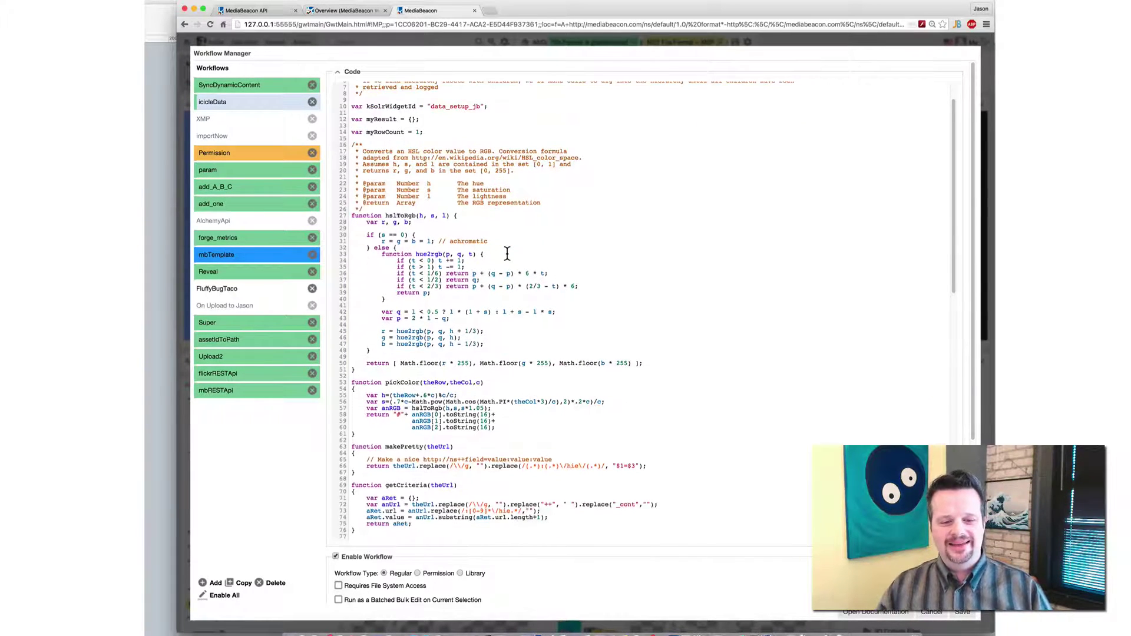
scroll(506, 253, "down", 3)
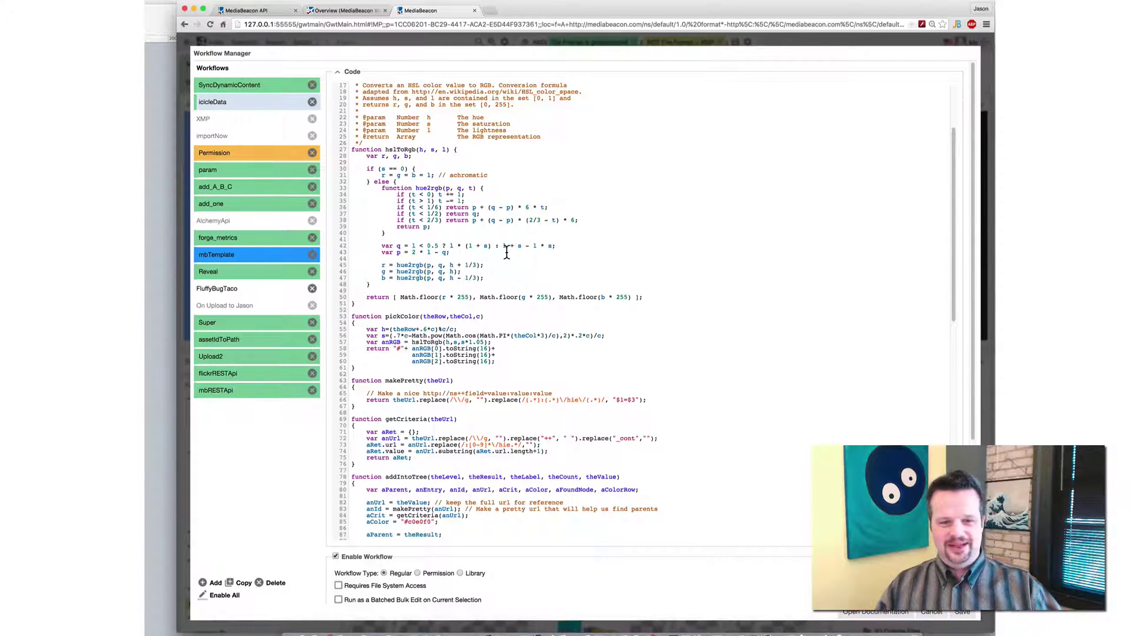
scroll(507, 252, "down", 1)
left_click(352, 139)
left_click_drag(352, 139, 346, 301)
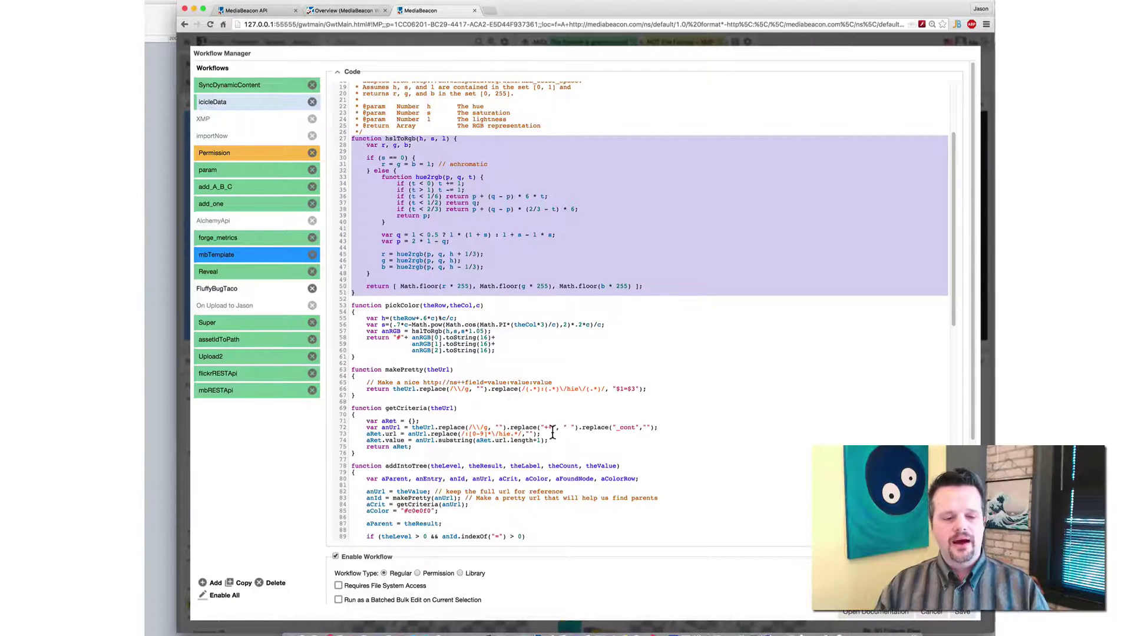
scroll(547, 431, "down", 10)
scroll(546, 432, "down", 10)
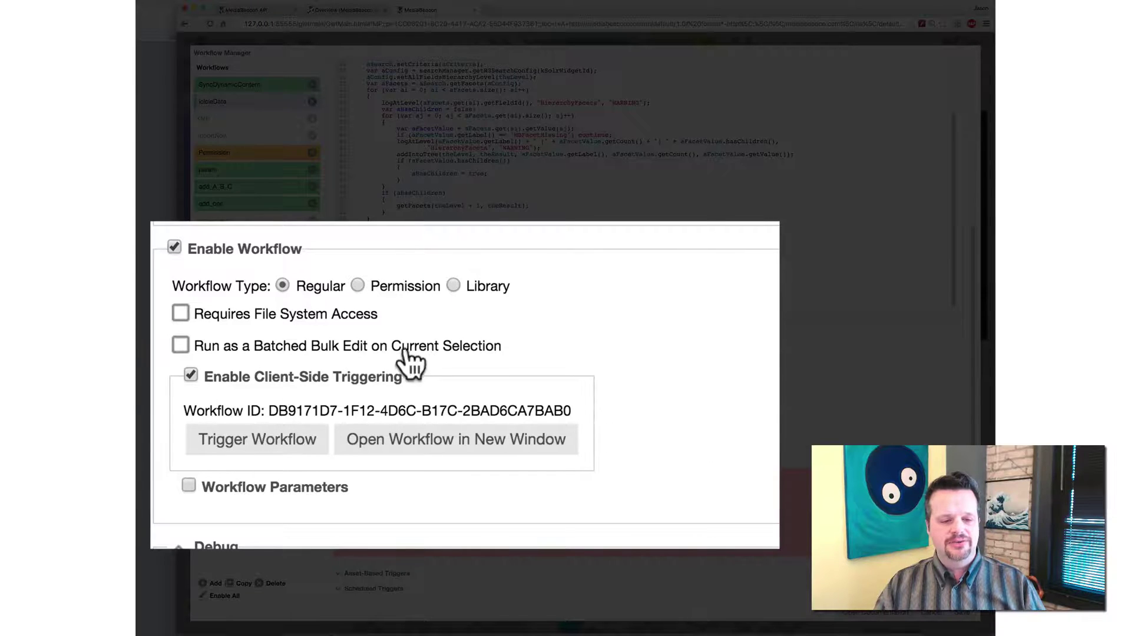
double_click(298, 412)
left_click_drag(298, 412, 560, 411)
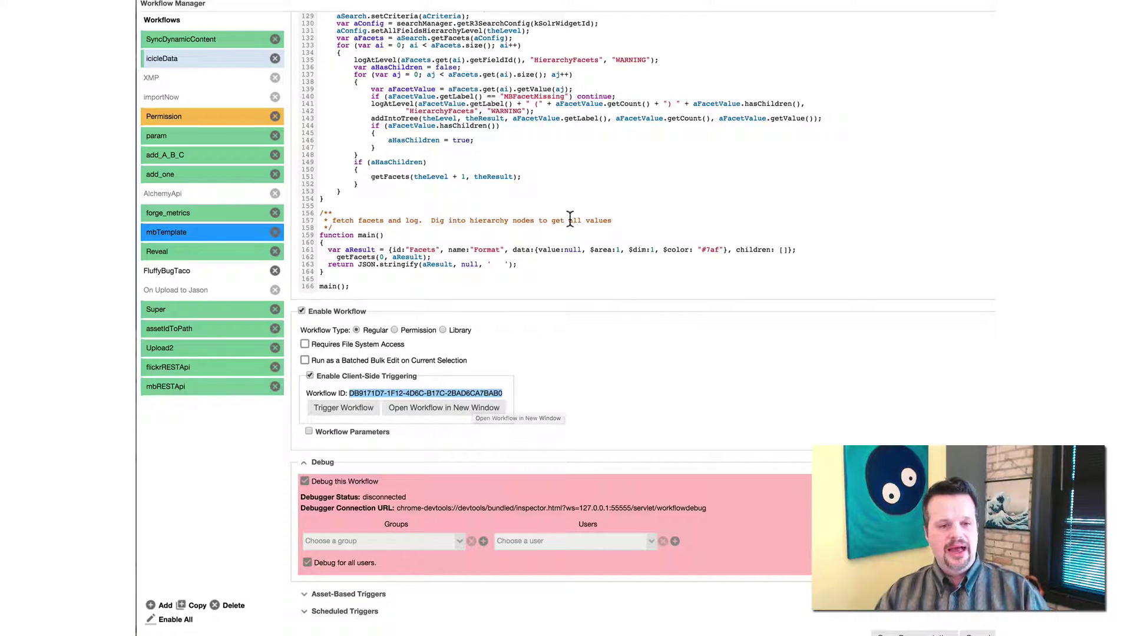
left_click(518, 177)
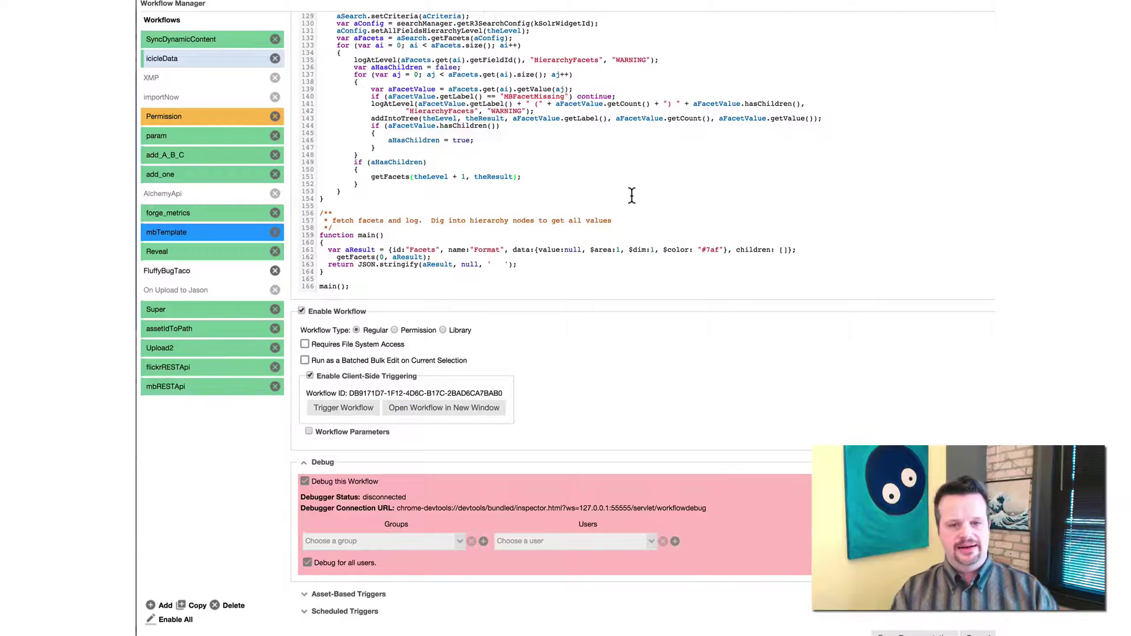
left_click(308, 433)
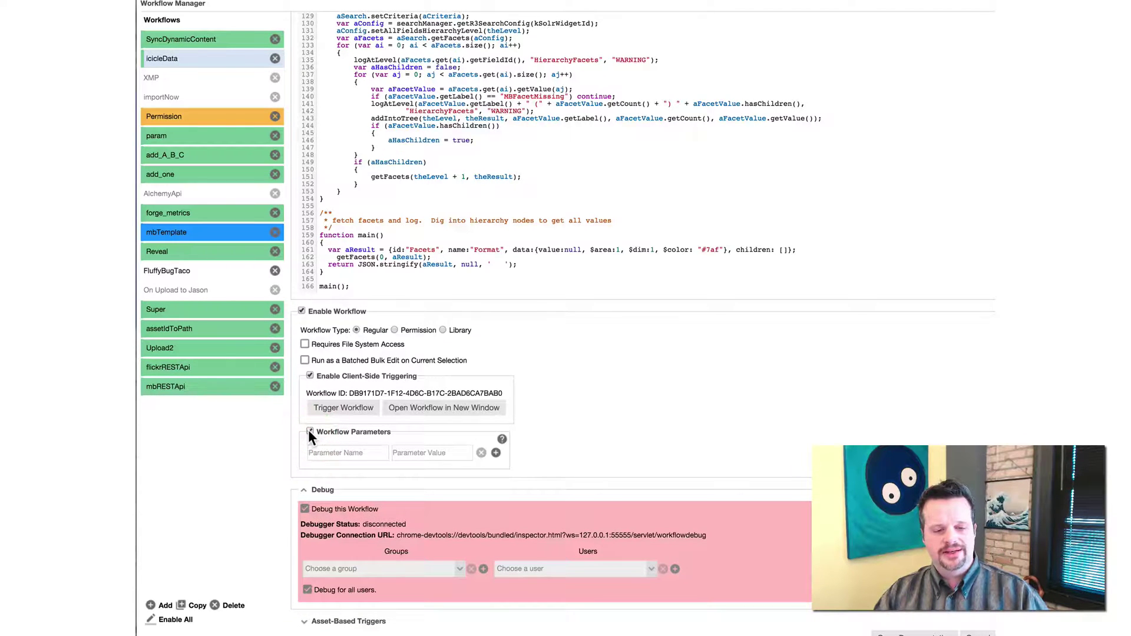
left_click(309, 432)
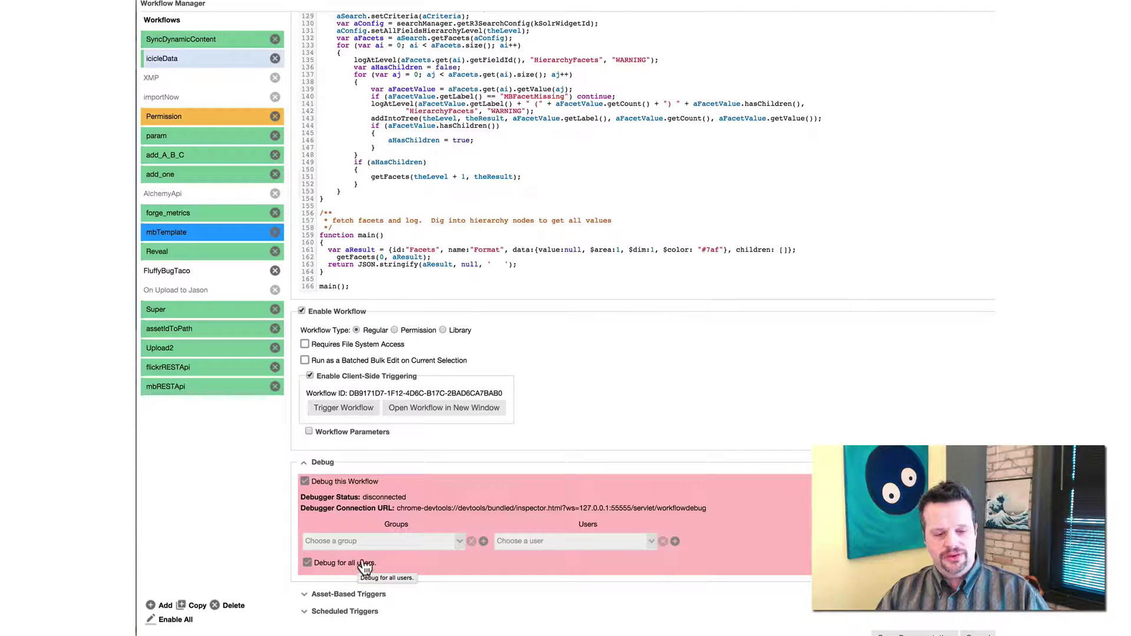
Select the workflowdebug URL, check DevTools Sources and Console, then move DevTools aside to reveal the Workflow Manager
left_click_drag(397, 510, 710, 510)
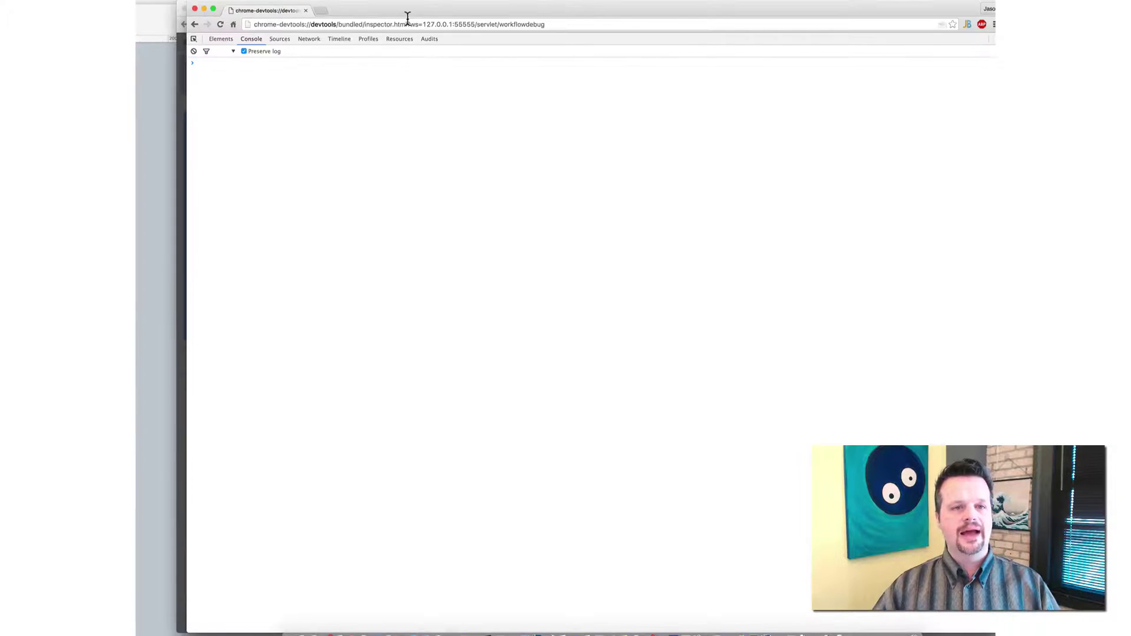
left_click_drag(393, 5, 484, 4)
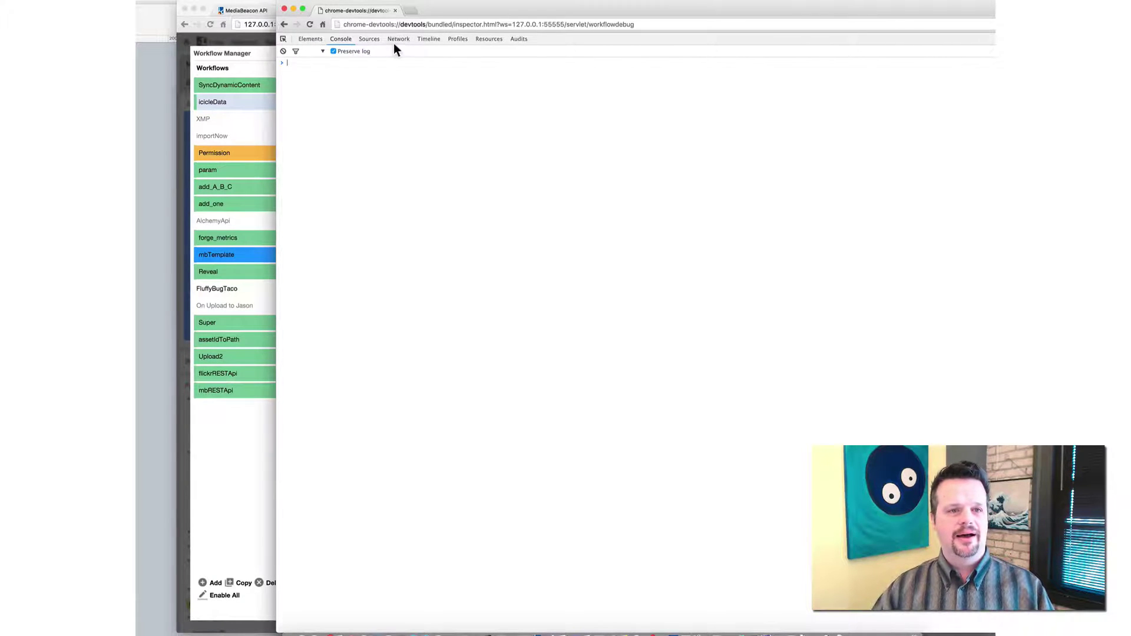
left_click(369, 39)
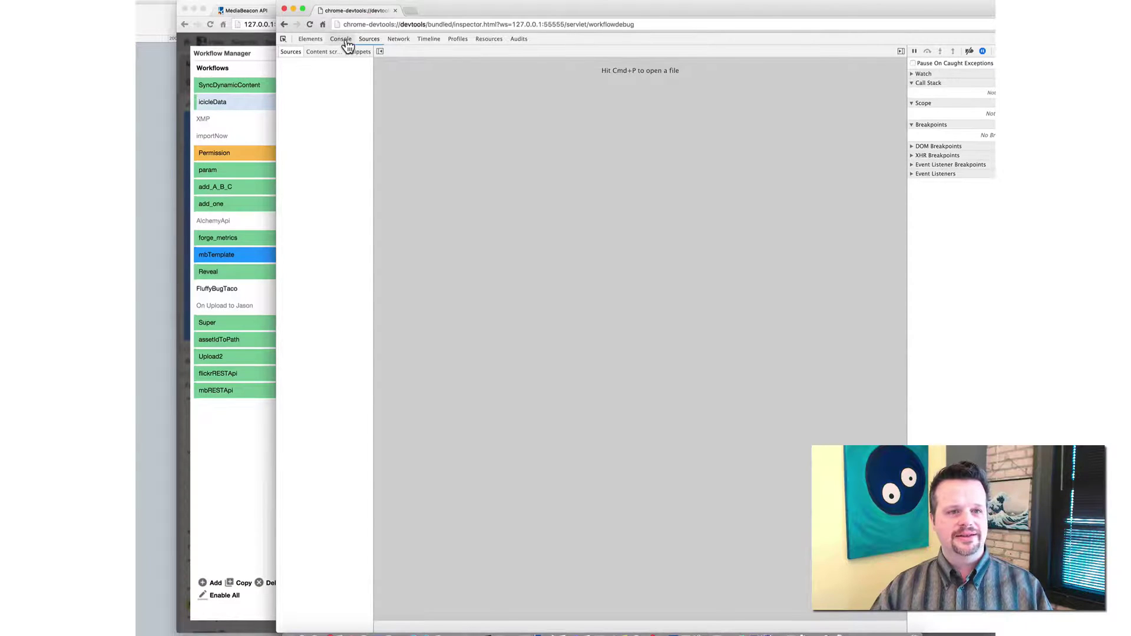
left_click(345, 42)
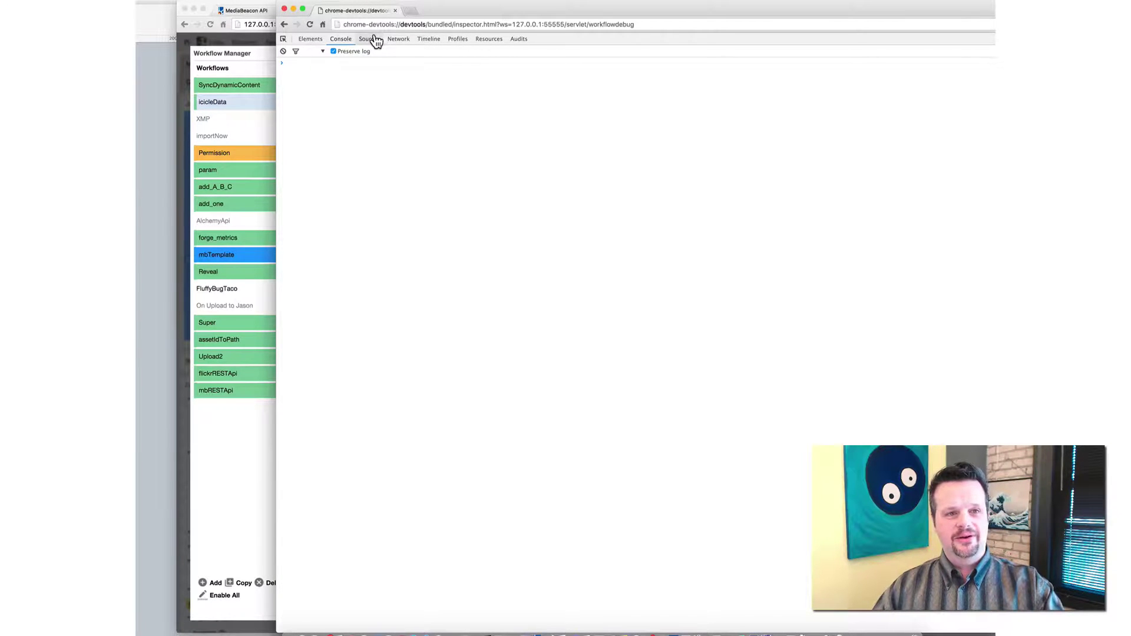
left_click_drag(477, 16, 760, 12)
Load 127.0.0.1:55555/wf/icicleData in a new Chrome window to trigger the workflow for debugging
left_click(519, 11)
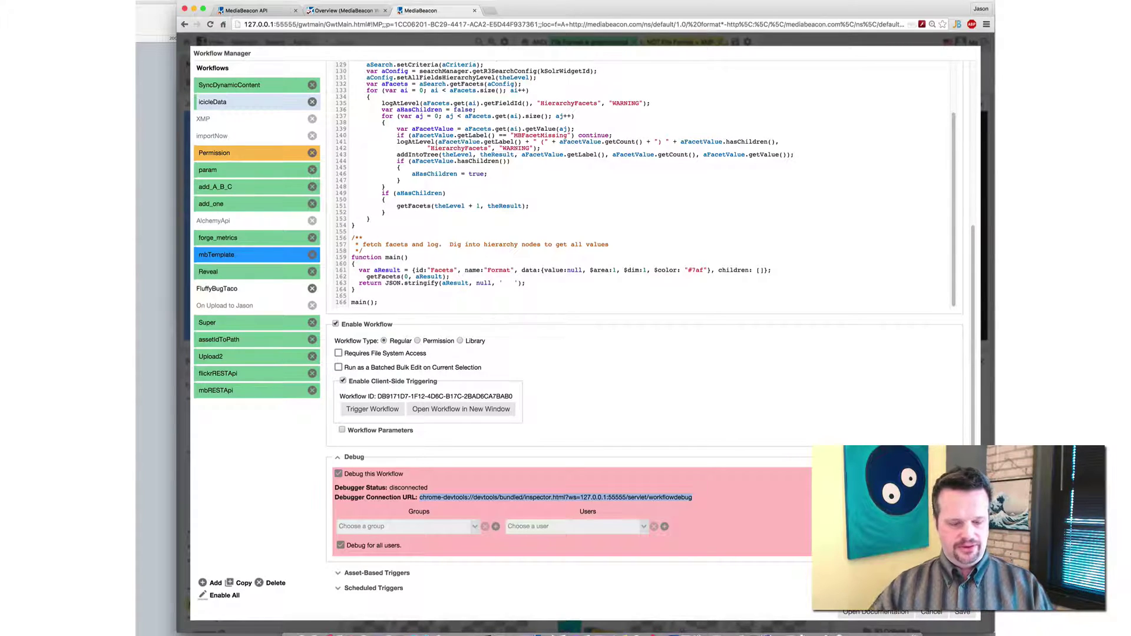
key("super+n")
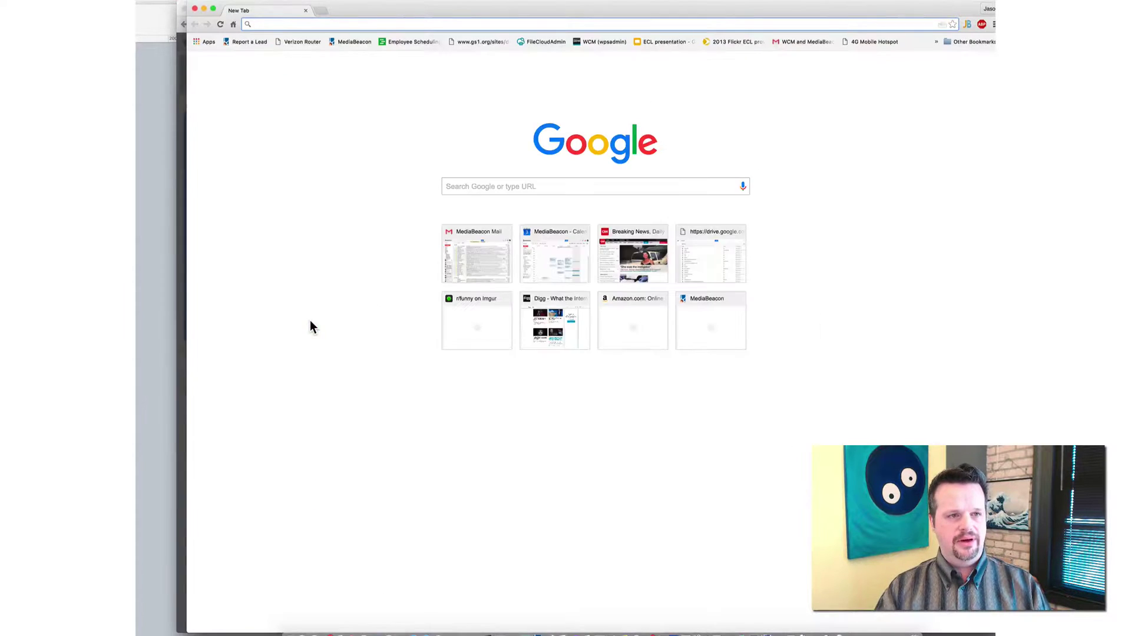
type("127.0.0.1:55555")
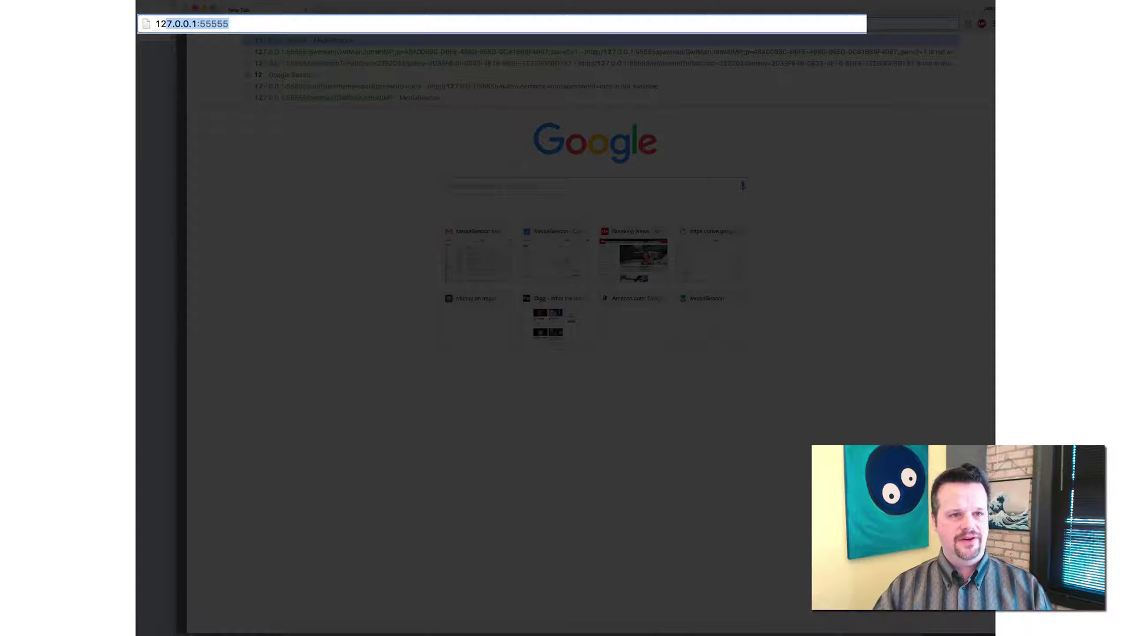
key("Right")
type("/w")
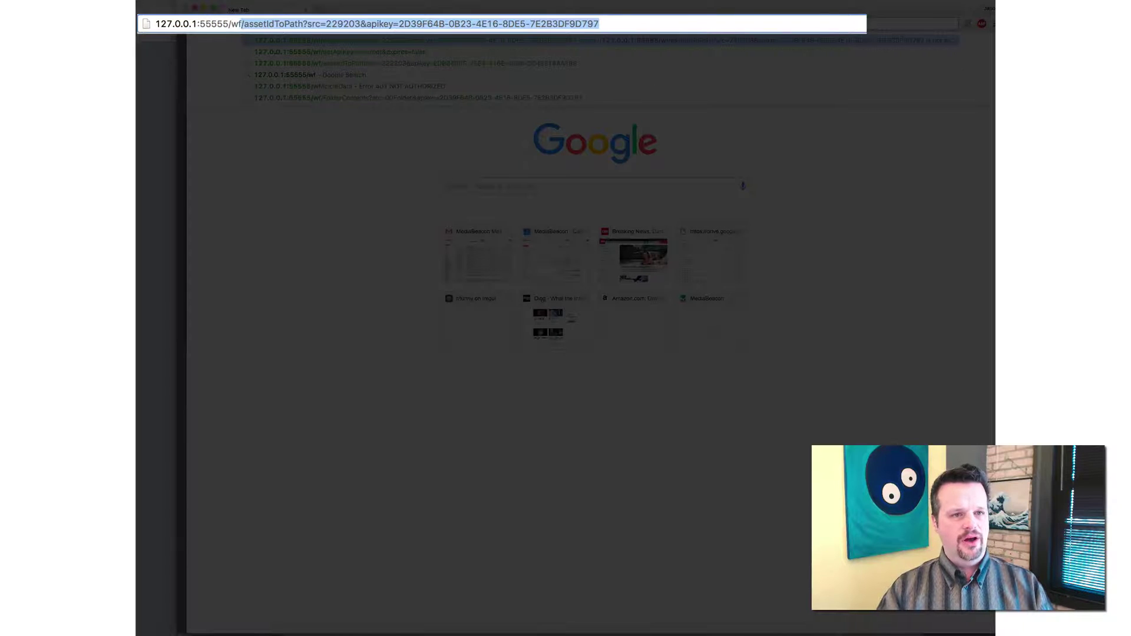
type("f/ici")
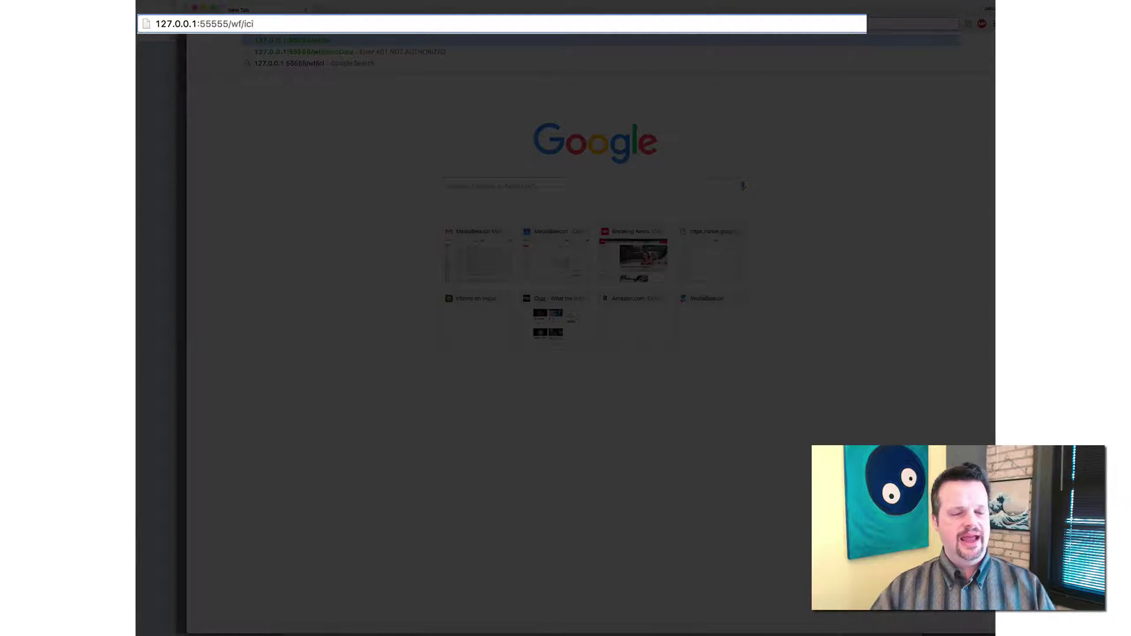
key("Down")
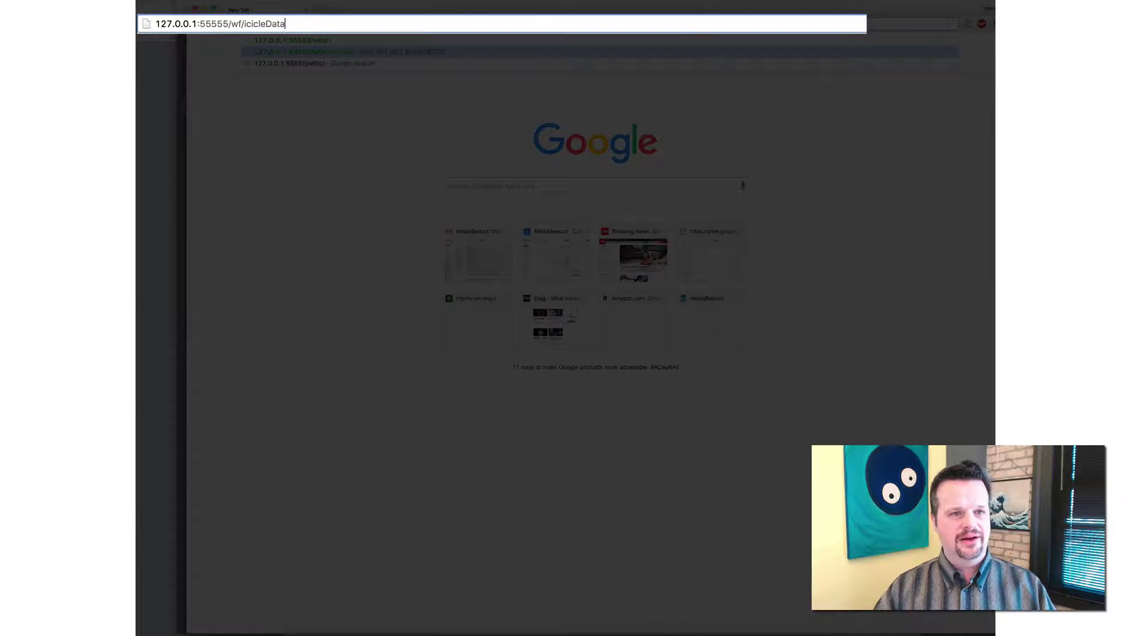
key("Return")
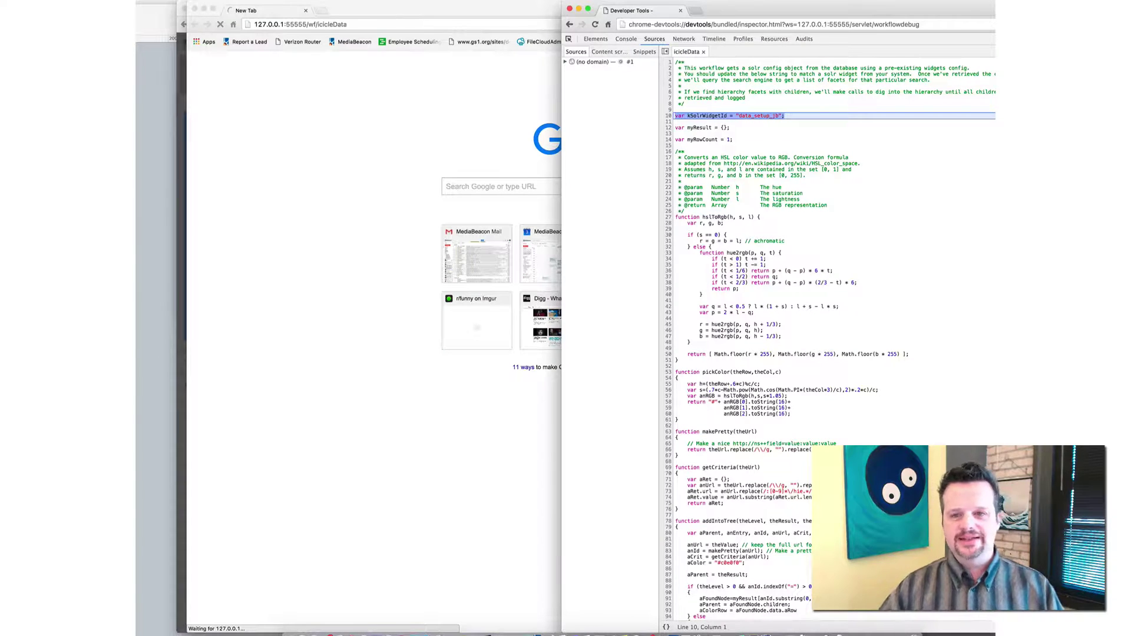
Maximize DevTools and step through the script into main(), reaching line 162 where aResult is created
double_click(852, 13)
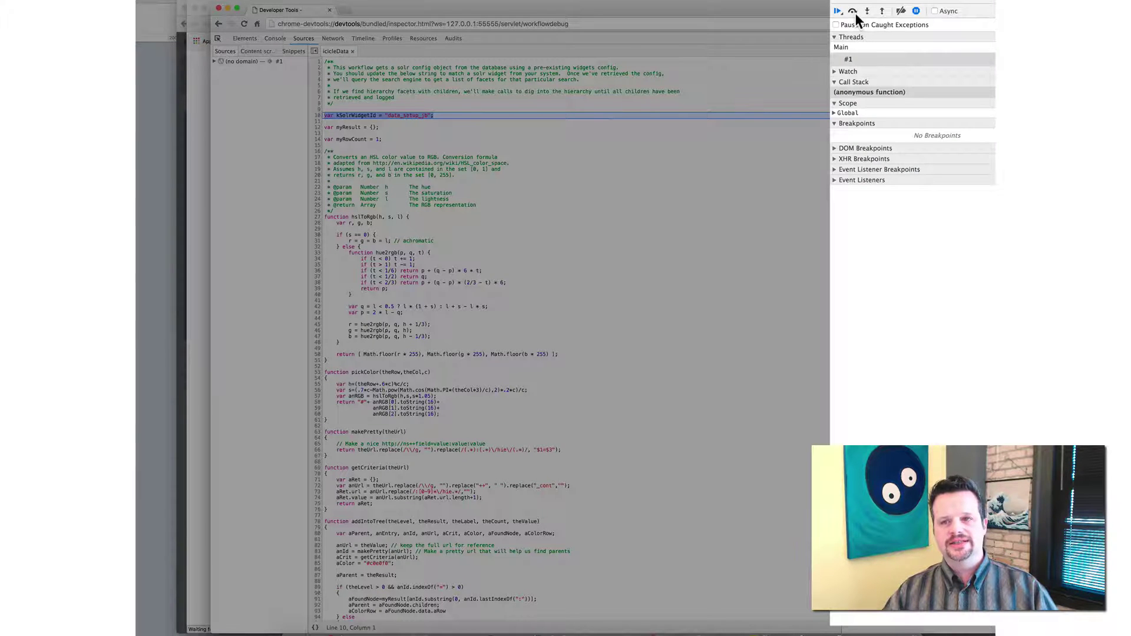
left_click(854, 12)
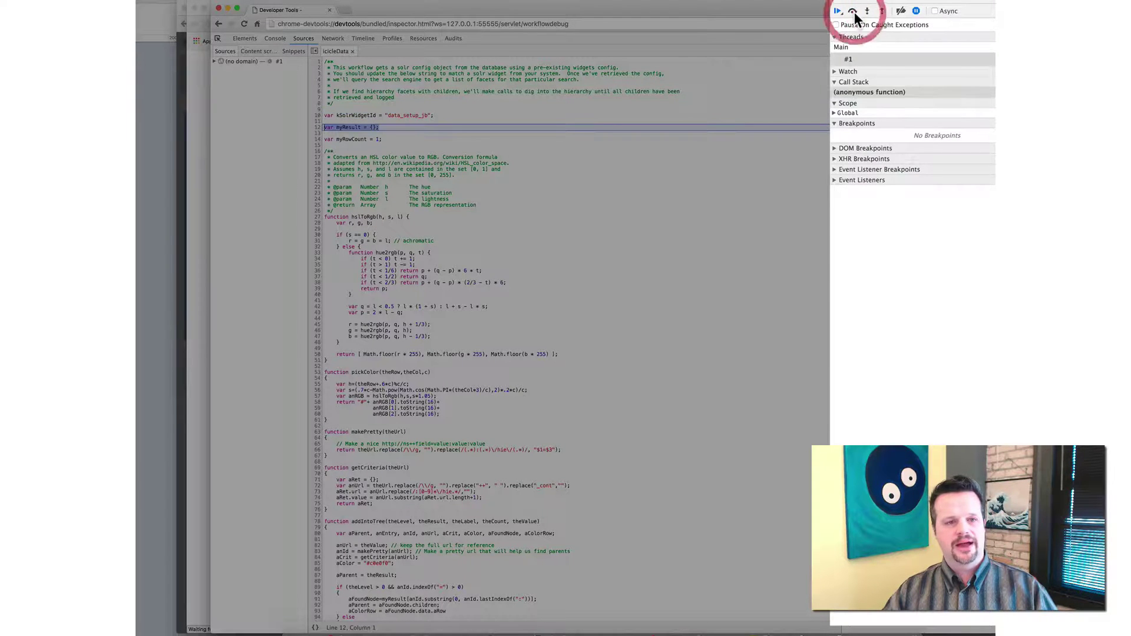
left_click(853, 12)
left_click(853, 12)
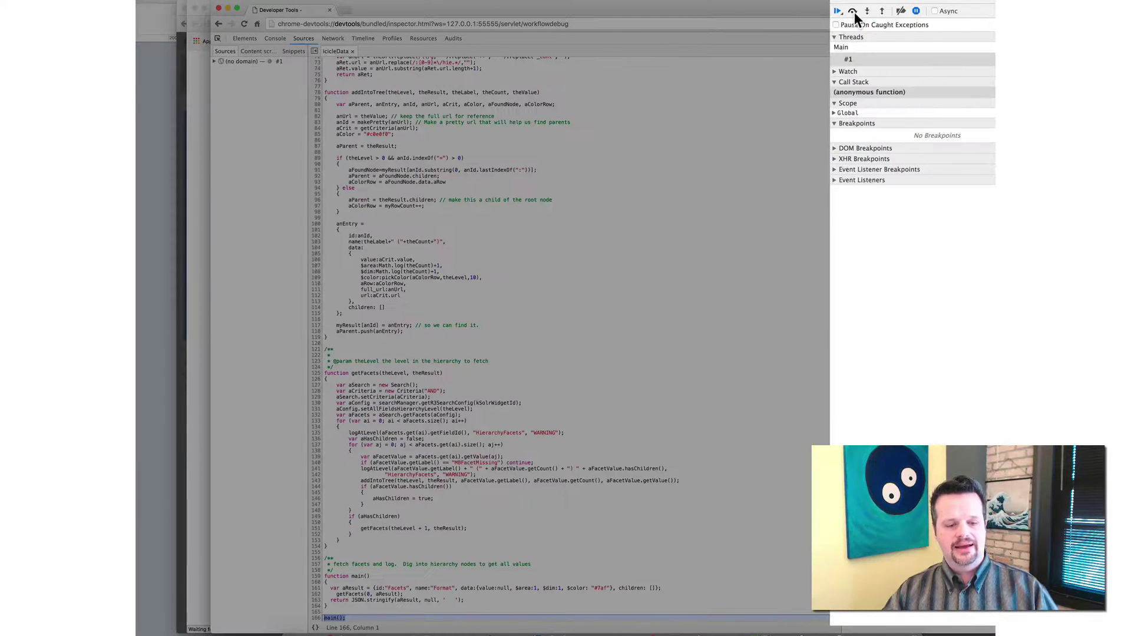
left_click(868, 13)
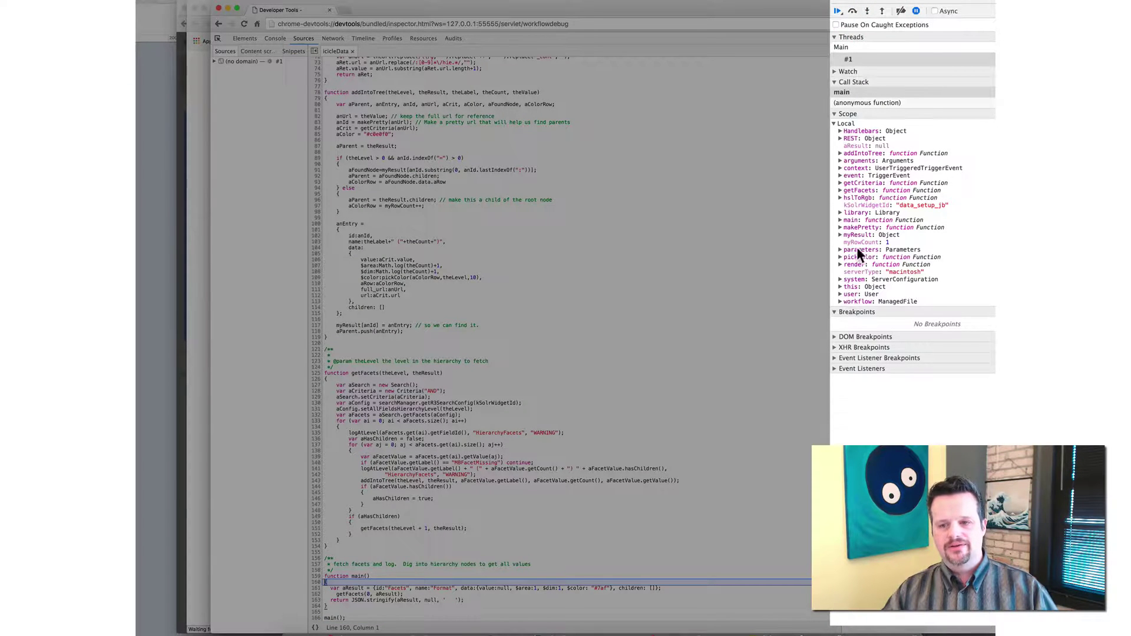
left_click(853, 13)
left_click(854, 13)
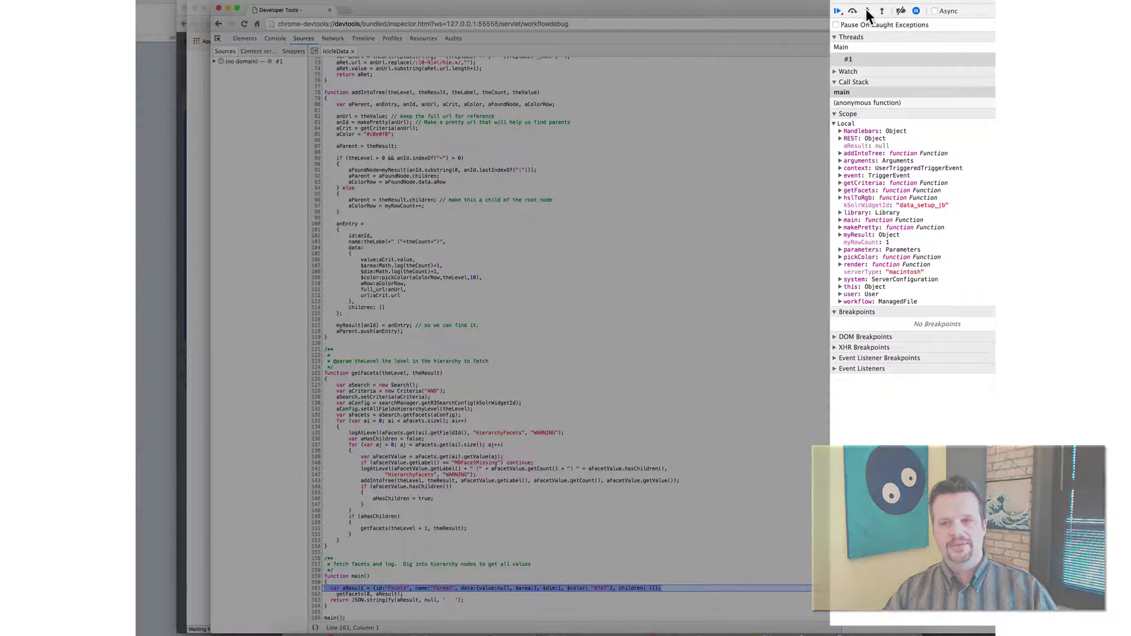
Step into getFacets and advance to line 130, where aSearch and aCriteria hold values
left_click(866, 12)
left_click(853, 12)
left_click(854, 11)
left_click(854, 13)
left_click(854, 13)
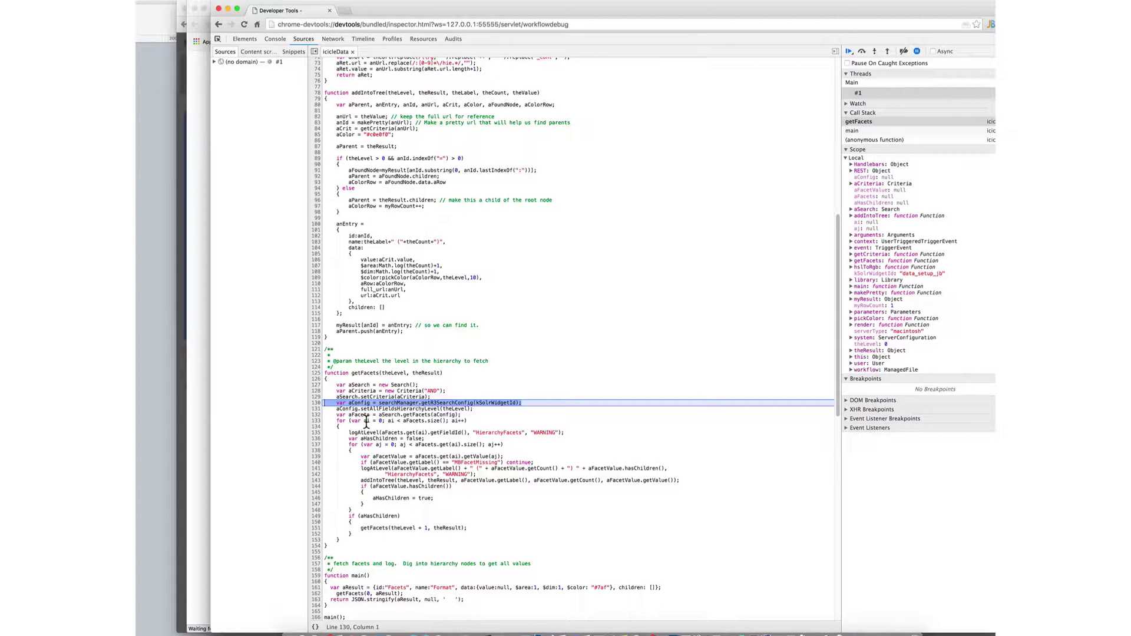
mouse_move(365, 421)
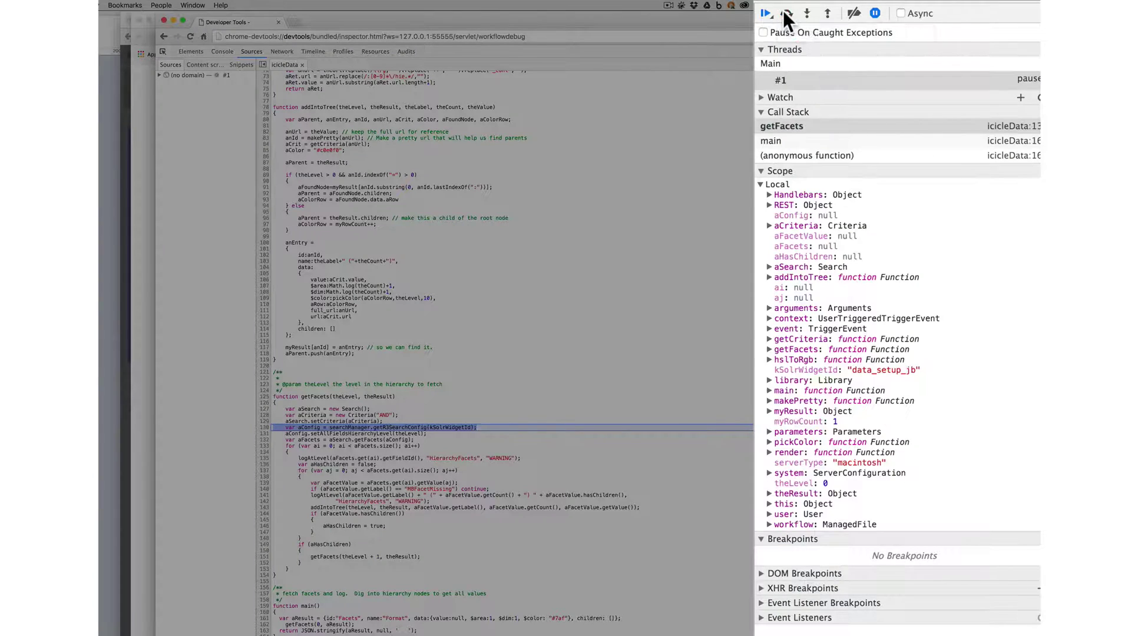
Step over lines 131–133 of getFacets, creating aConfig and fetching aFacets
left_click(784, 13)
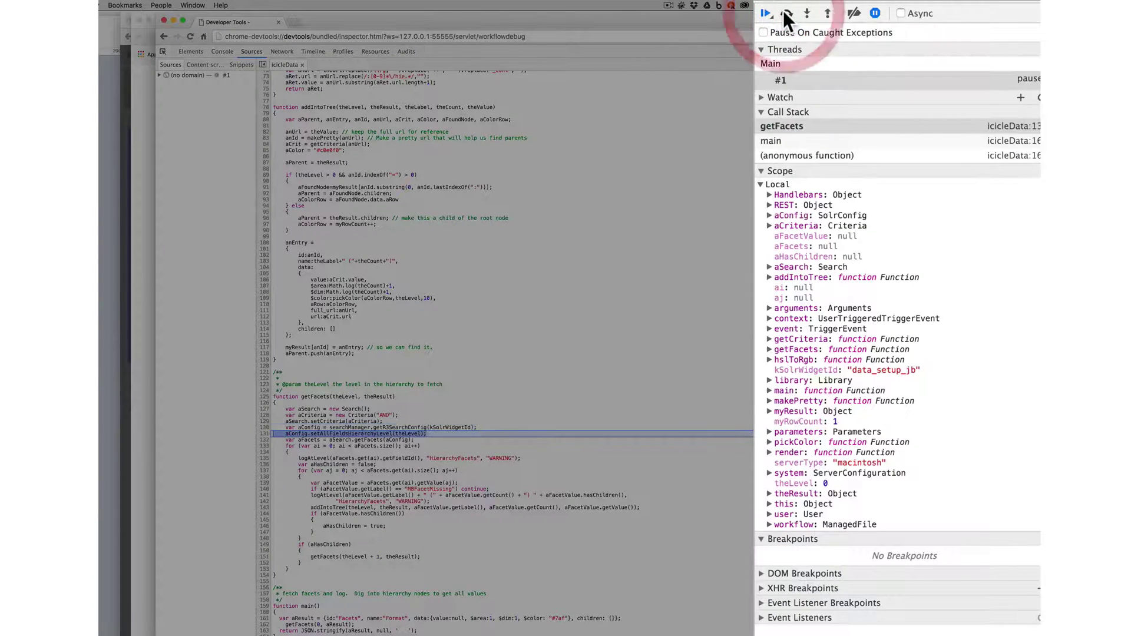
left_click(785, 13)
left_click(785, 13)
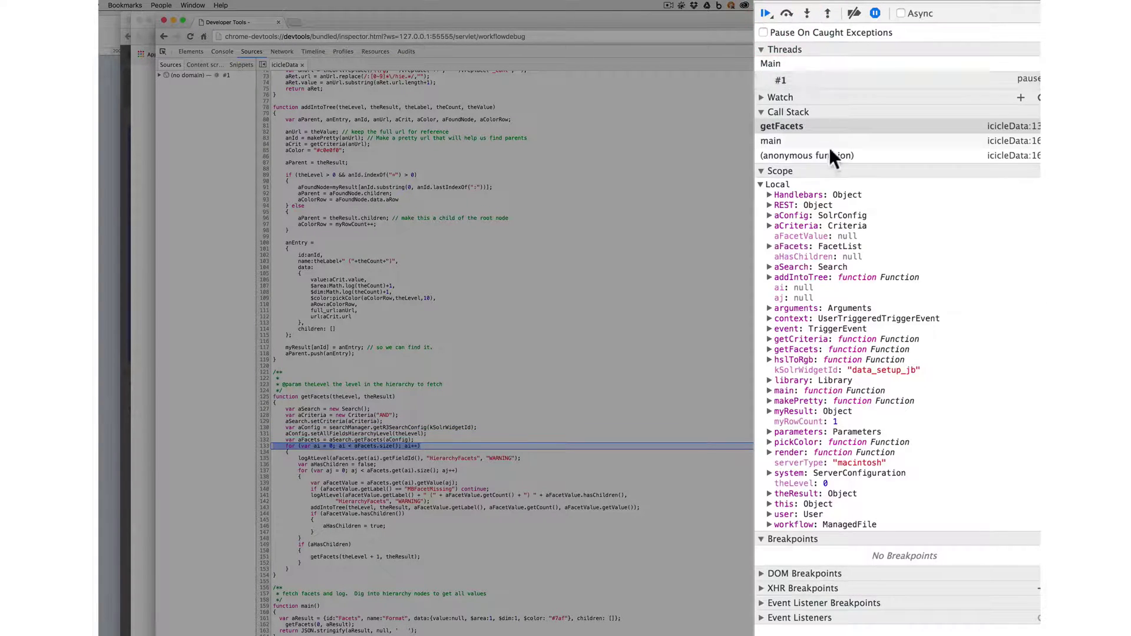
Expand aFacets, aSearch and arguments in the Scope panel, then scroll the code to the end
left_click(769, 246)
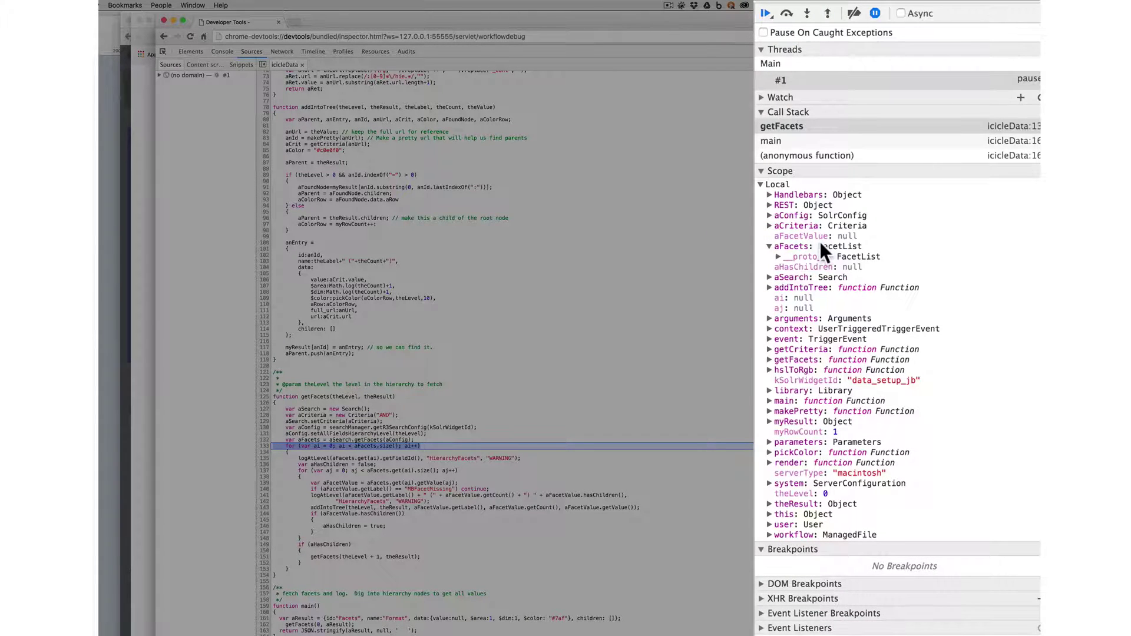
left_click(769, 277)
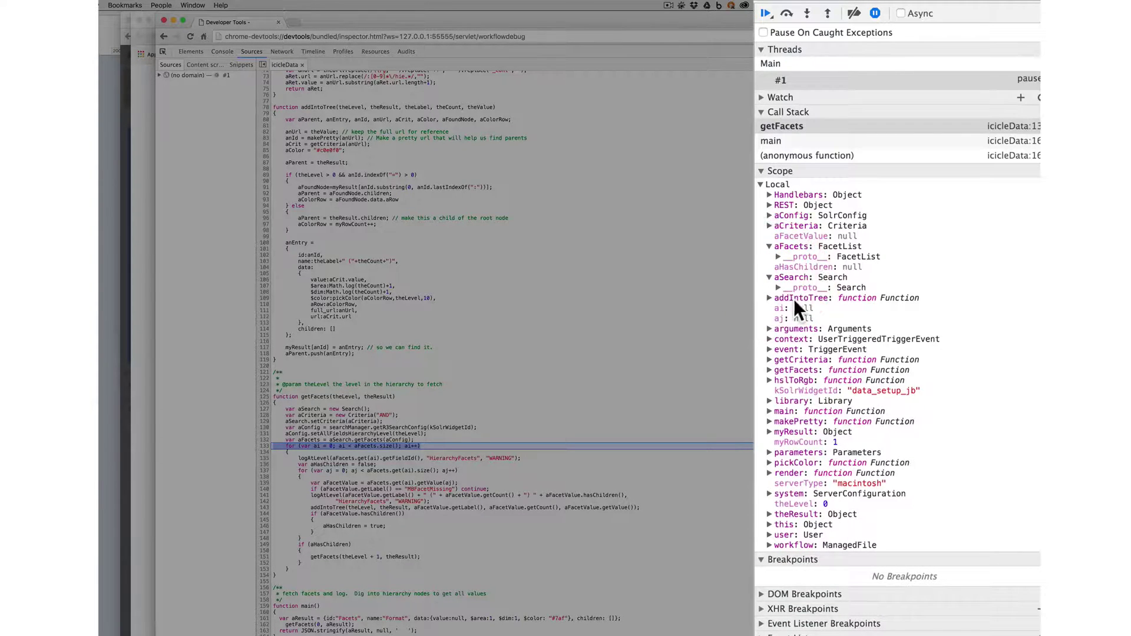
left_click(768, 328)
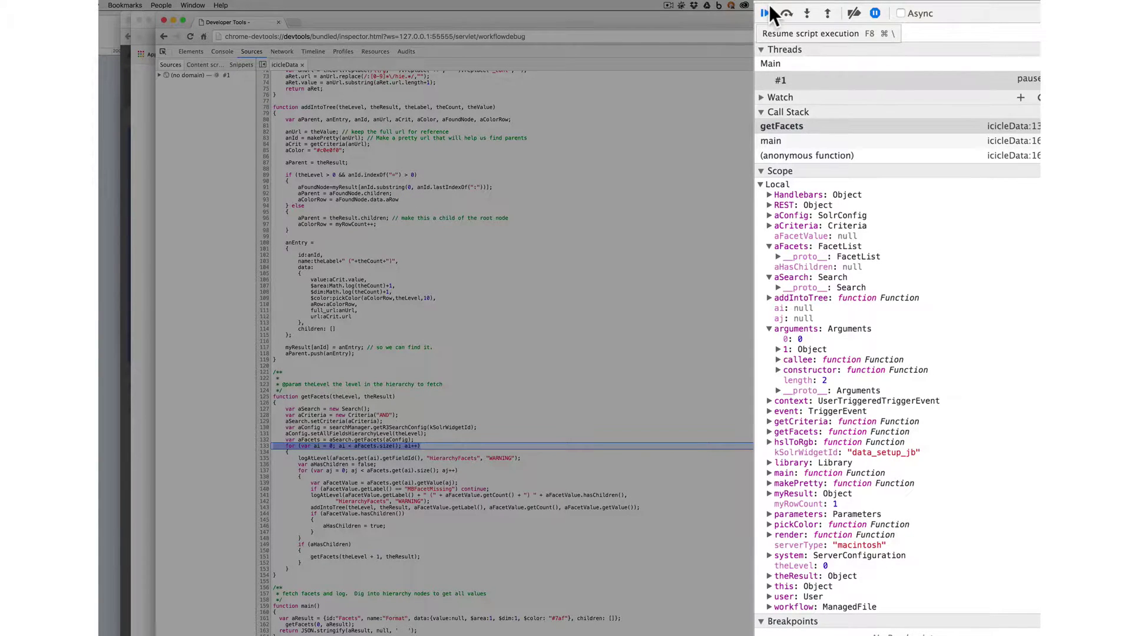
scroll(543, 387, "down", 10)
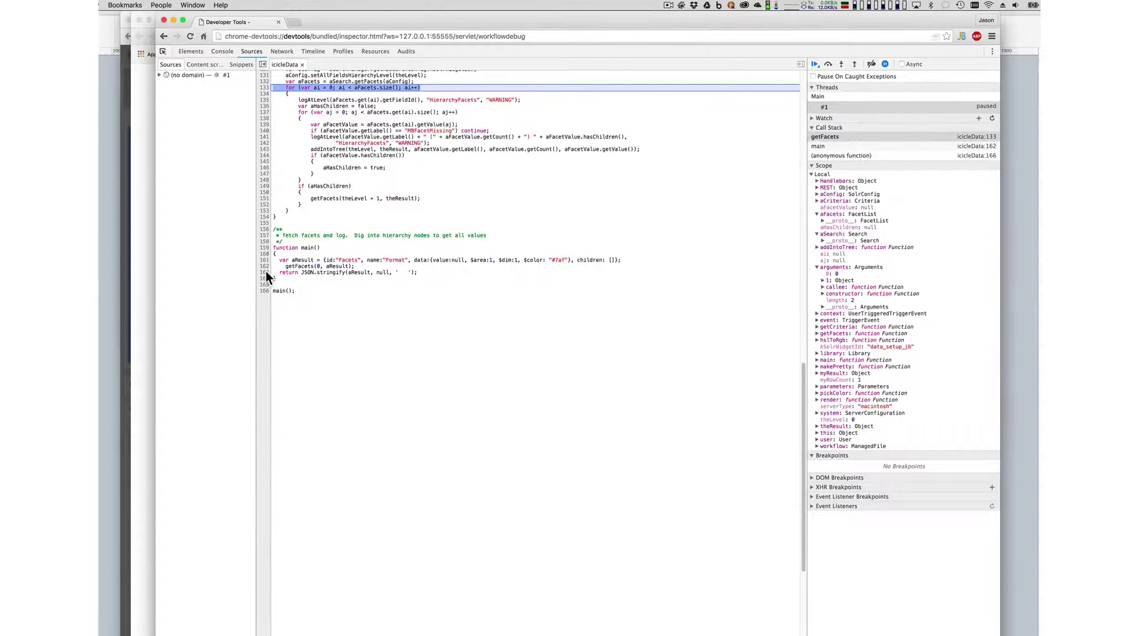
Set a breakpoint on line 163, run to it, and expand aResult and its data object
left_click(265, 273)
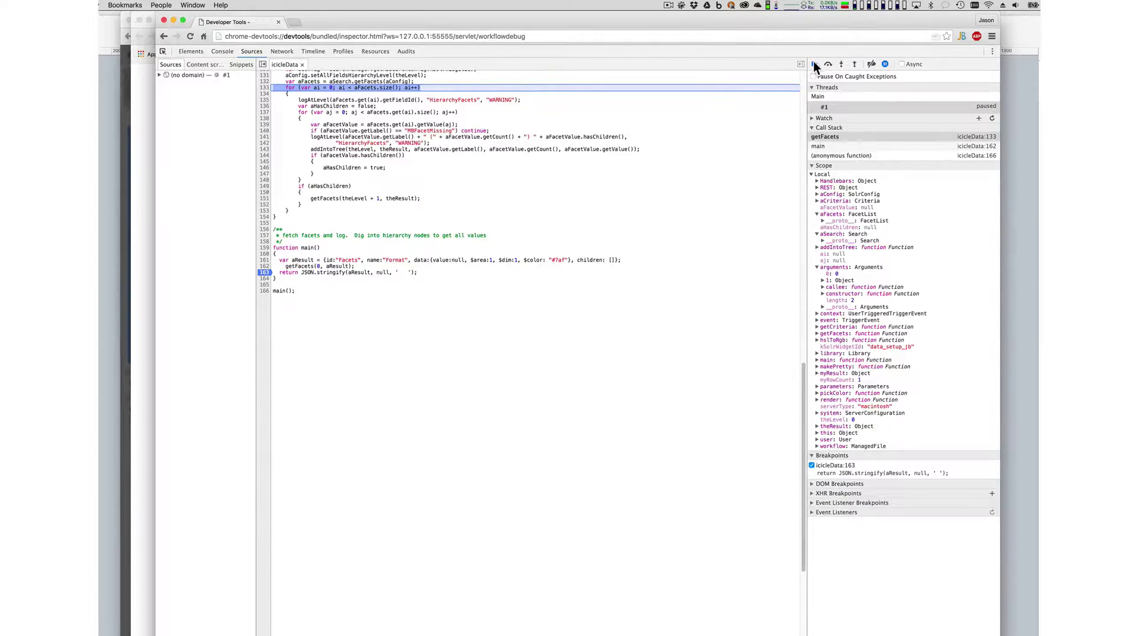
left_click(814, 63)
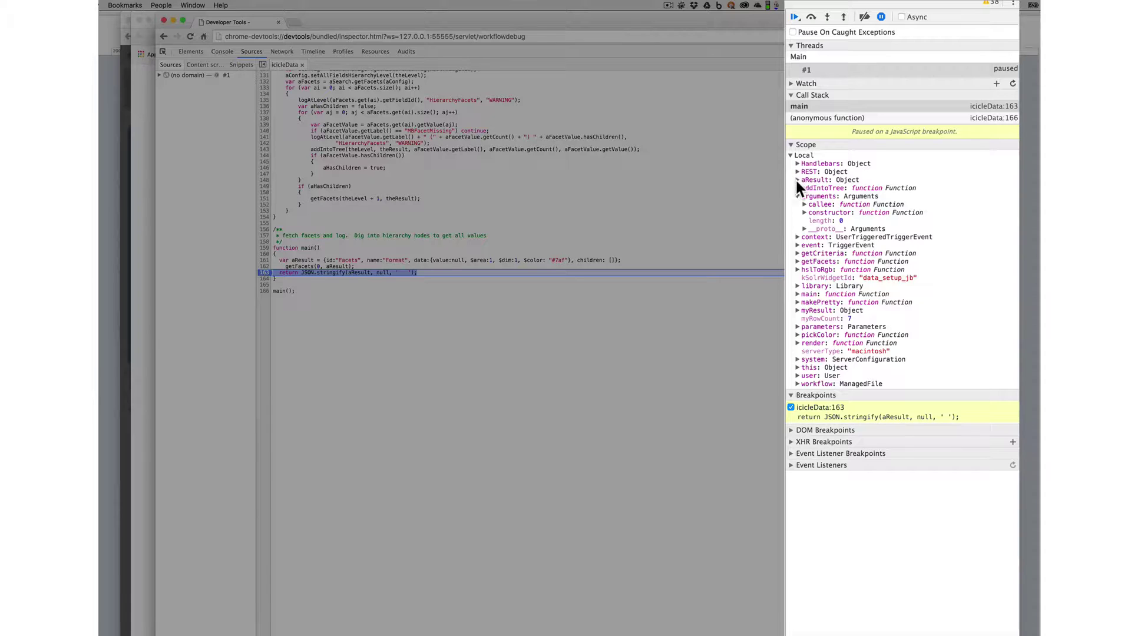
left_click(797, 180)
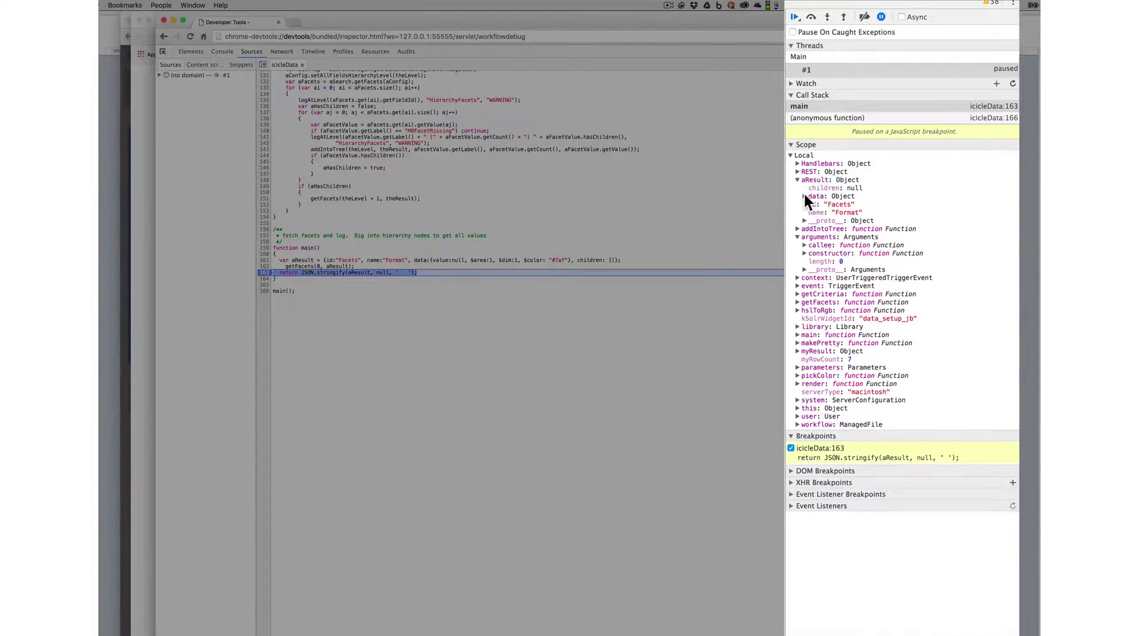
left_click(804, 196)
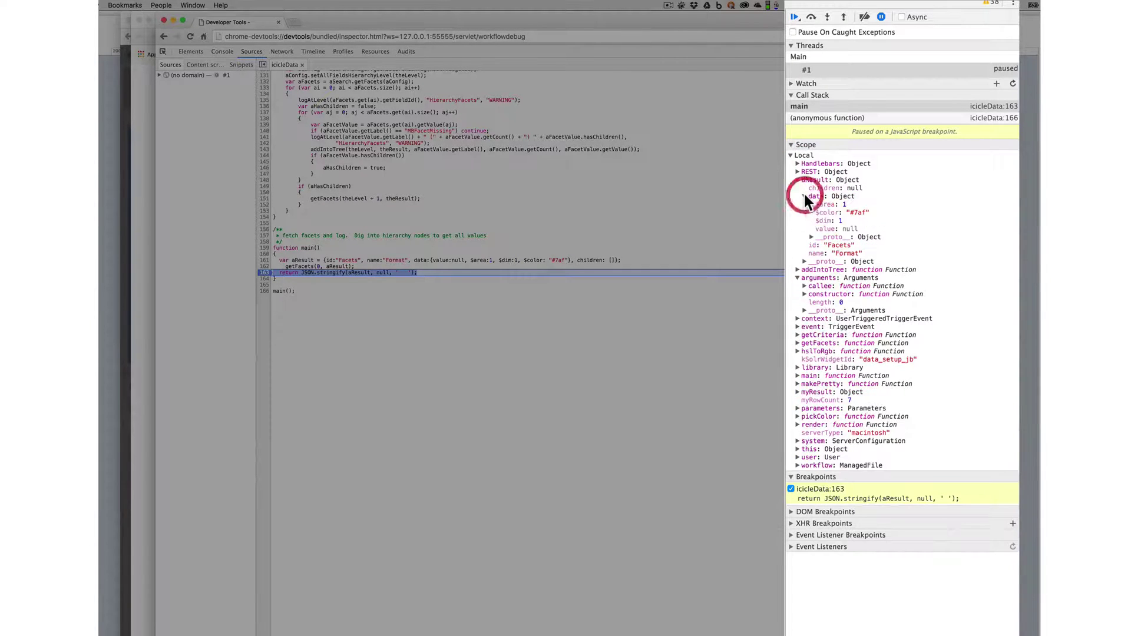
left_click(811, 236)
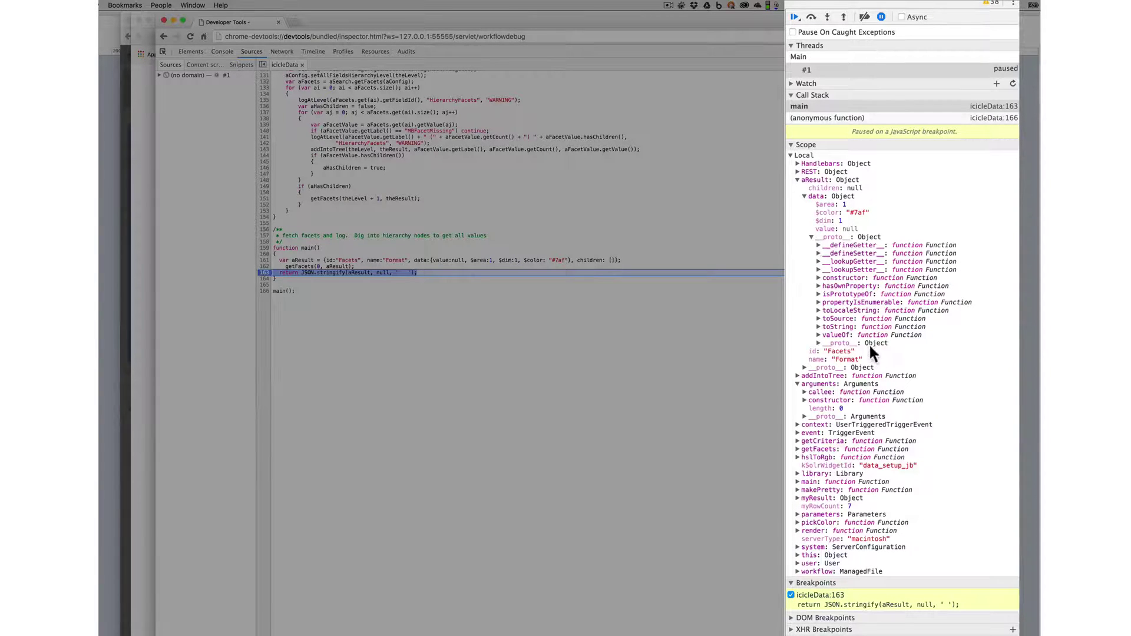
Collapse aResult in the Scope pane and resume script execution
left_click(802, 195)
left_click(798, 180)
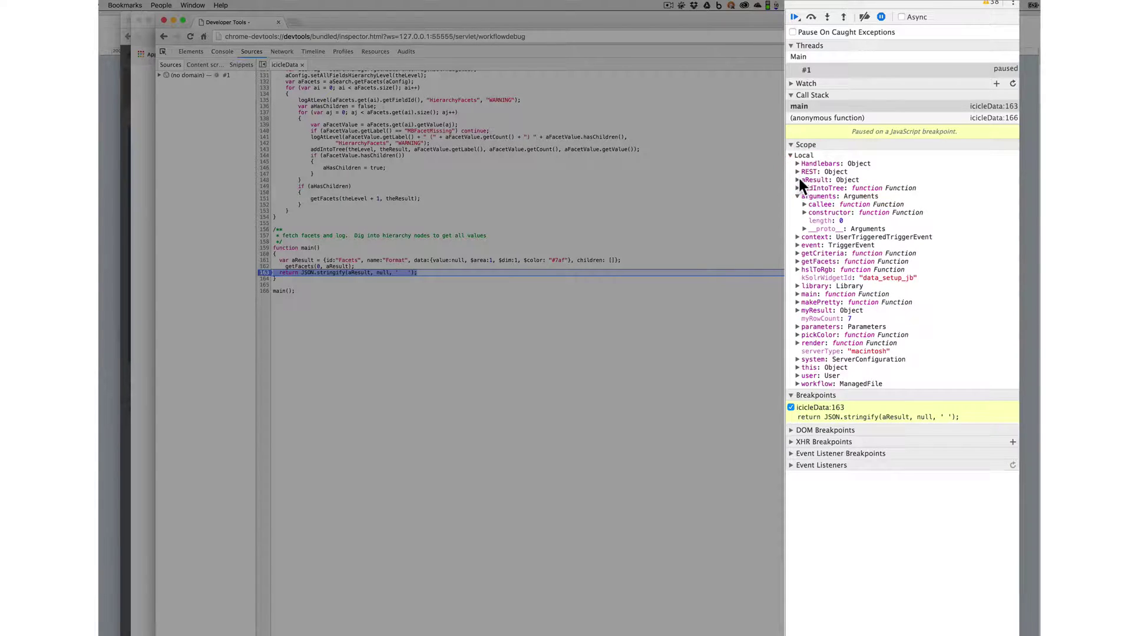
left_click(790, 13)
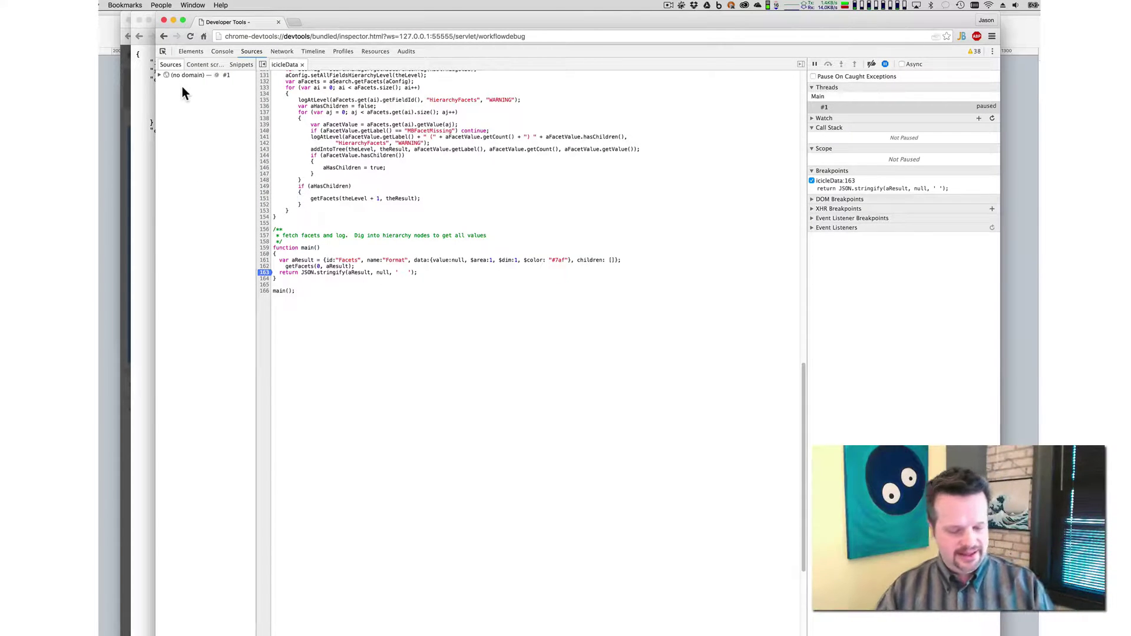
Review the icicleData JSON output, with Facets like Graphics 5481, then close its window
left_click_drag(324, 26, 748, 26)
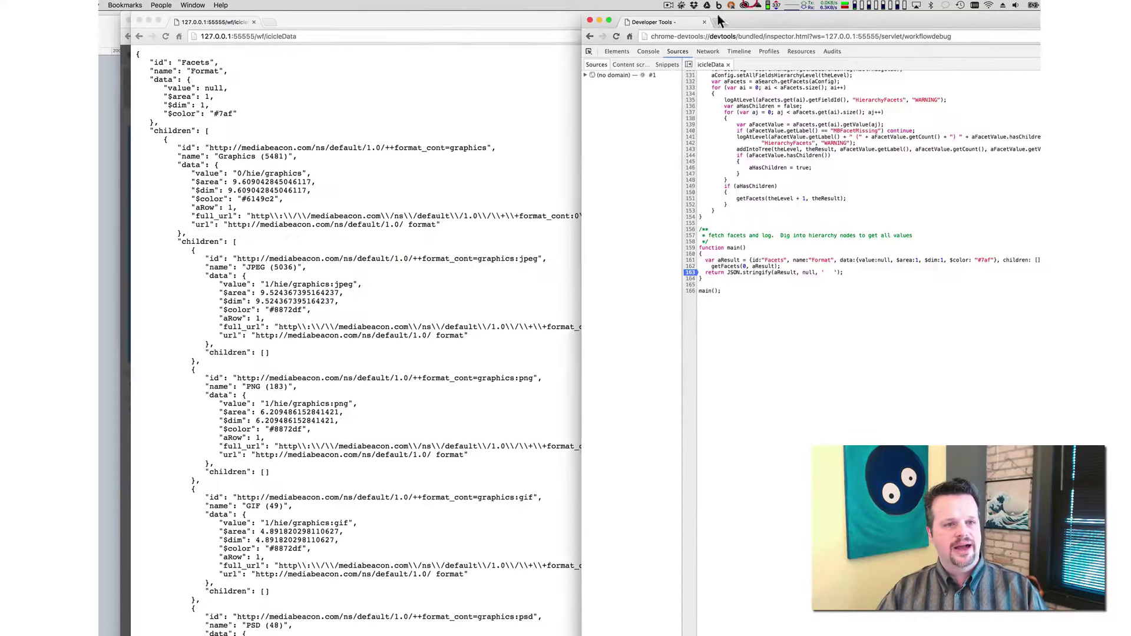
left_click(377, 207)
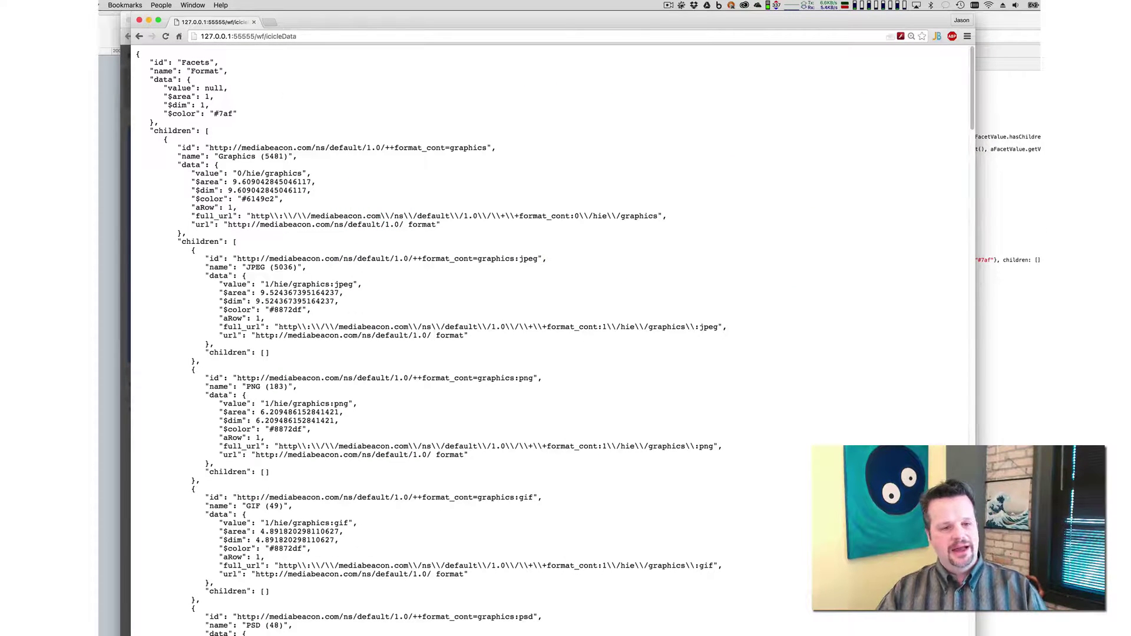
scroll(456, 522, "down", 15)
scroll(456, 521, "down", 13)
scroll(453, 519, "down", 20)
scroll(454, 526, "down", 5)
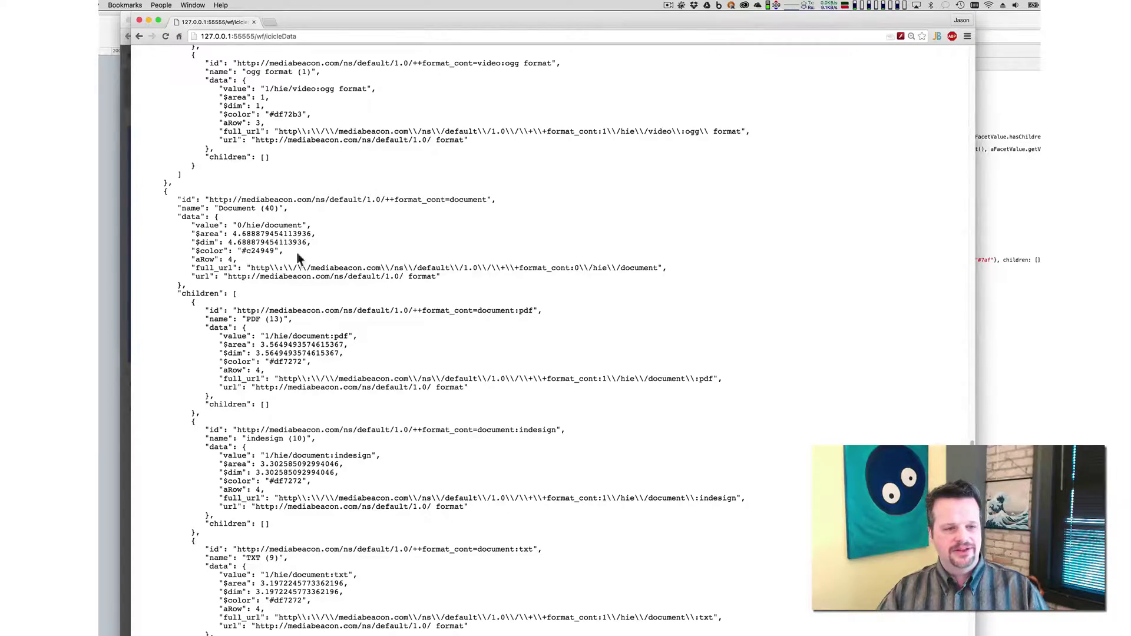
scroll(306, 324, "up", 20)
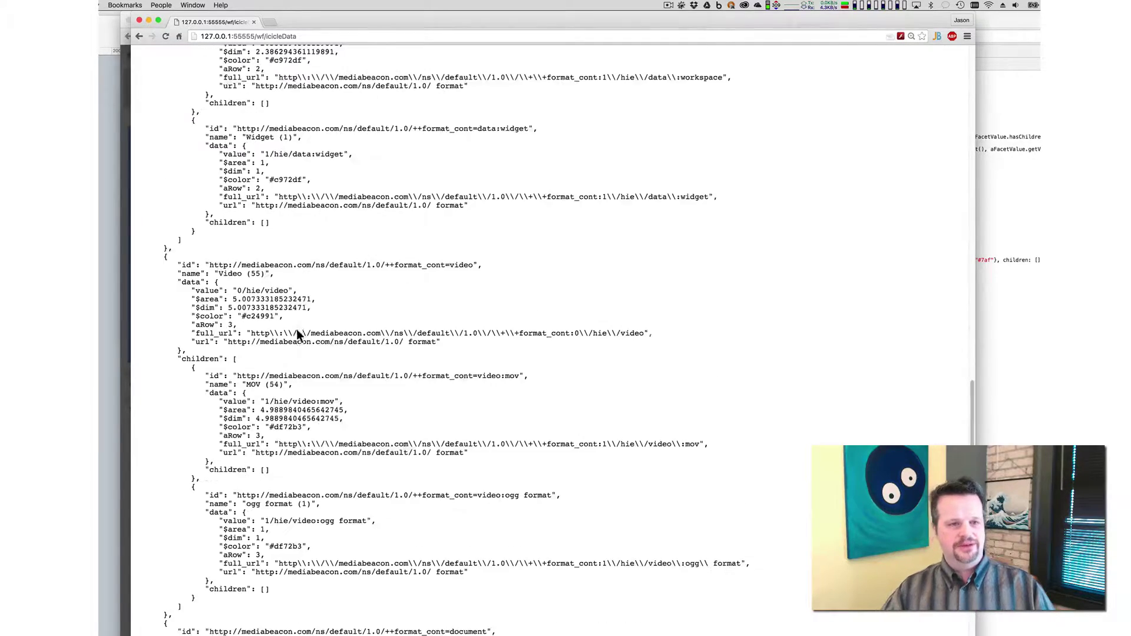
scroll(306, 324, "up", 20)
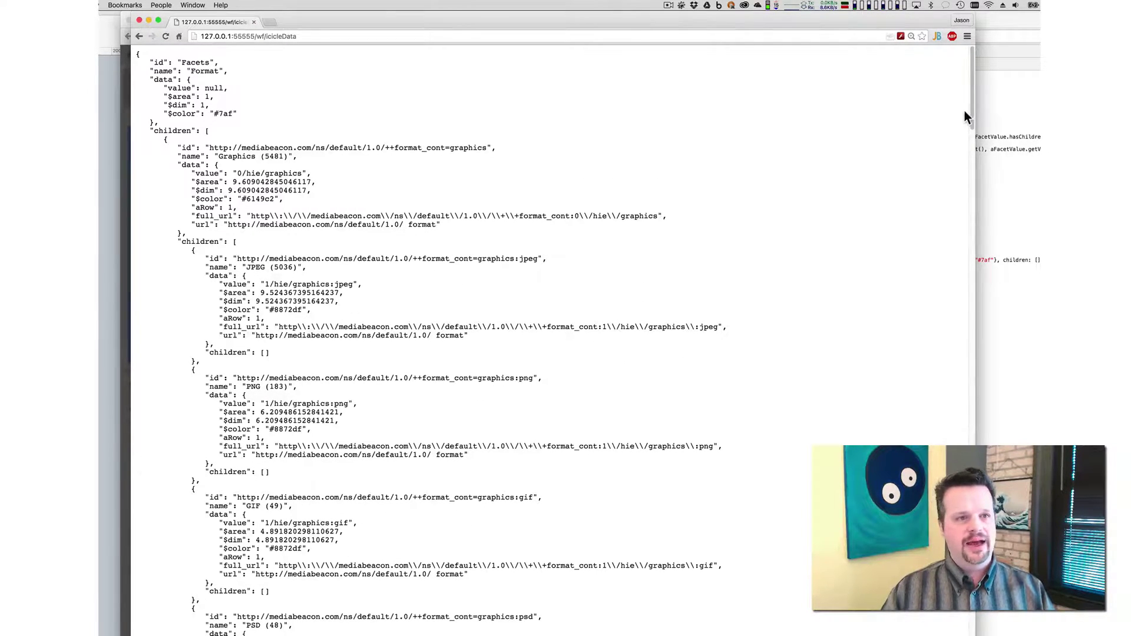
key("super+w")
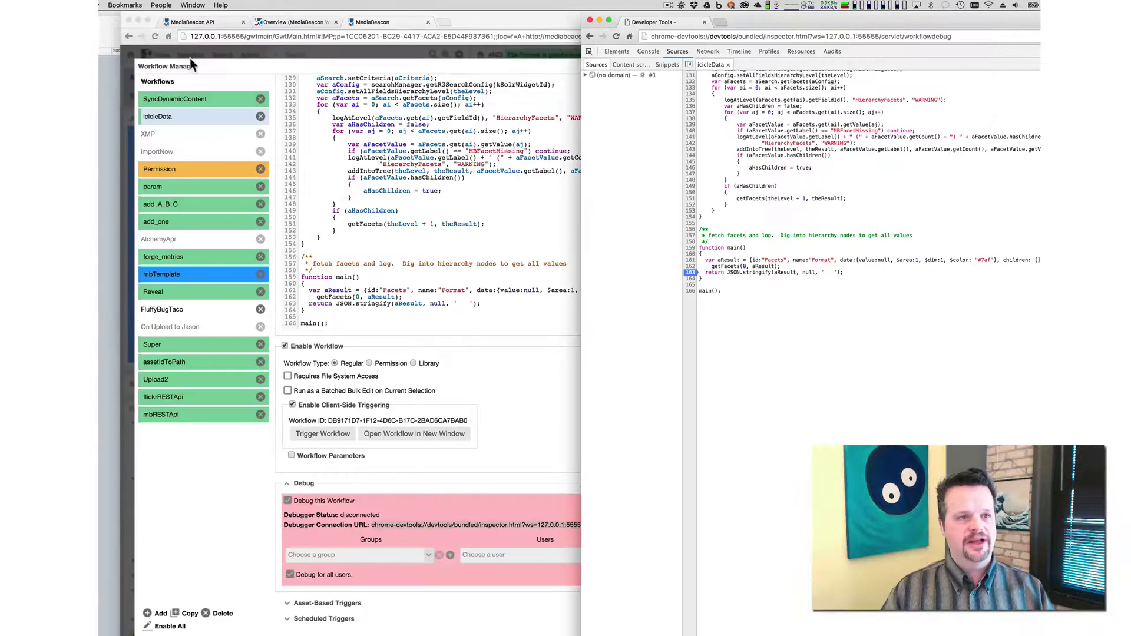
Open the Workflow JavaScript API reference from the MediaBeacon API page, then close it again
left_click(196, 23)
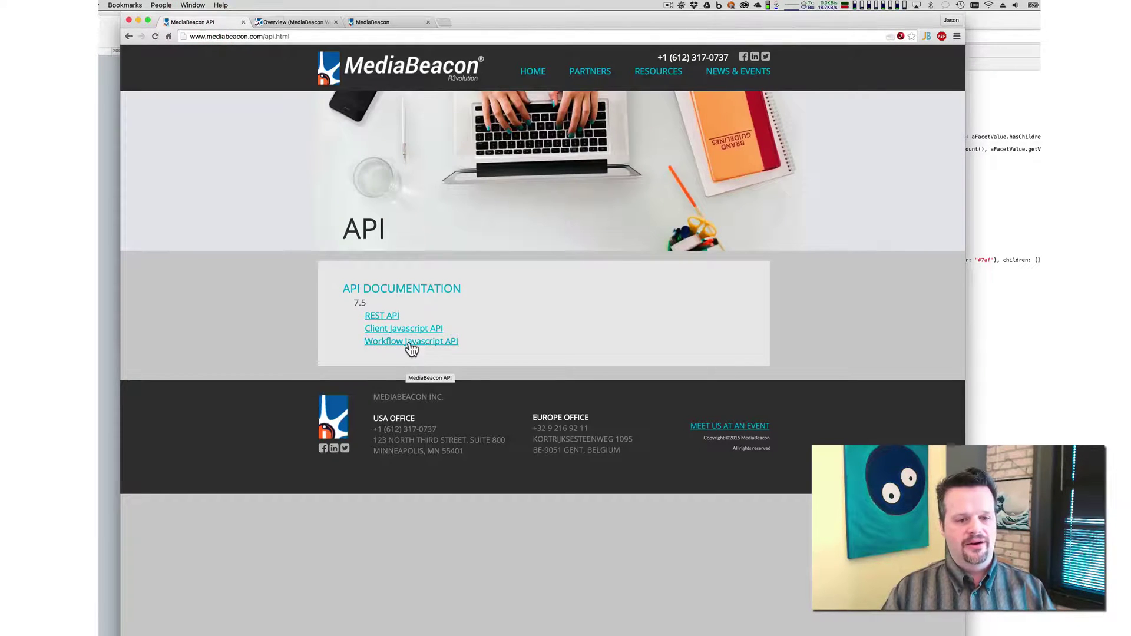
left_click(410, 343)
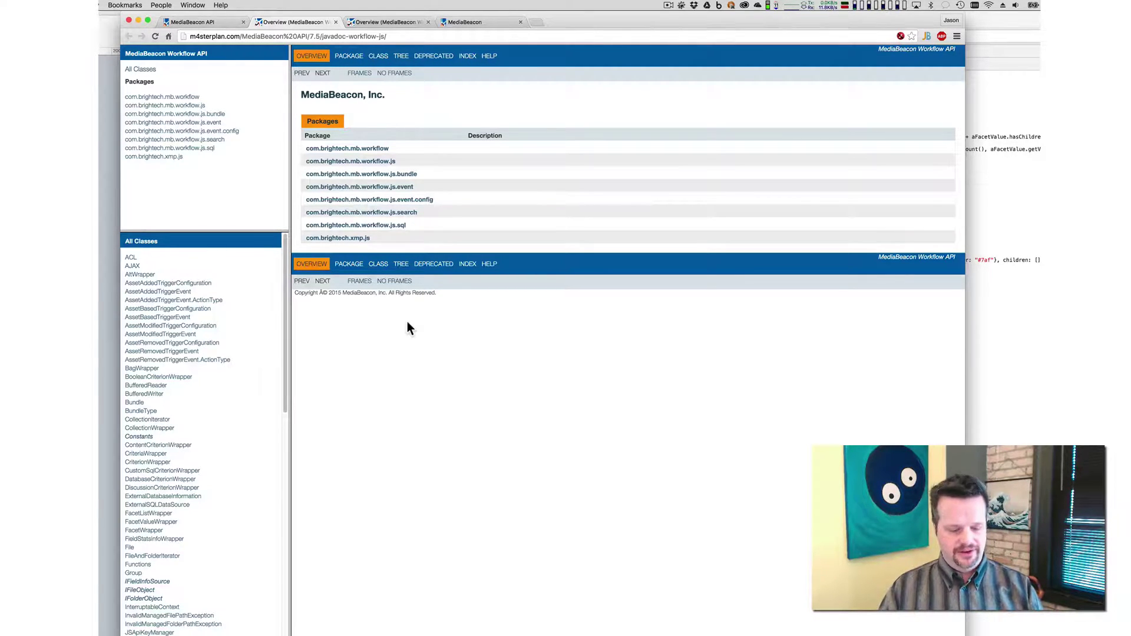
key("super+w")
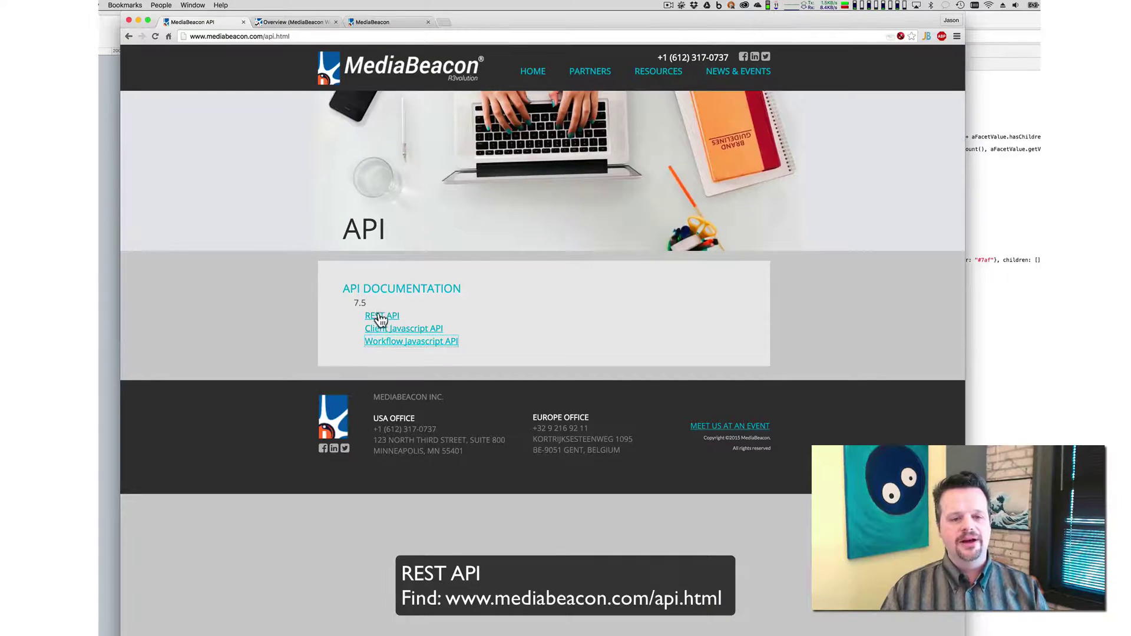
Browse the REST API class index, then return to the MediaBeacon Workflow Manager
left_click(380, 315)
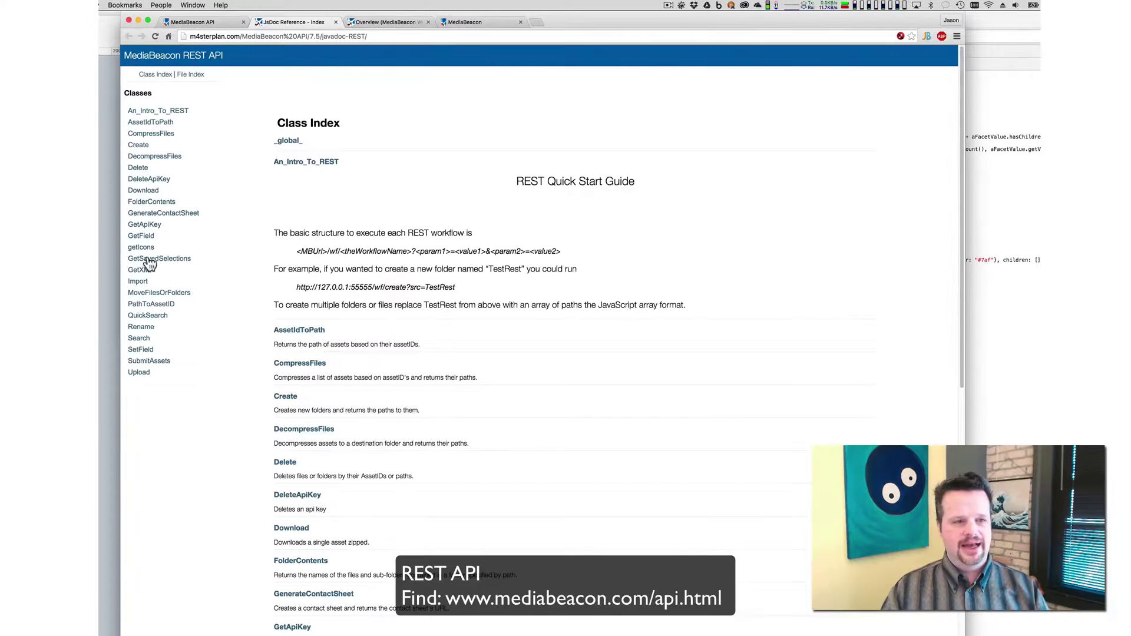
scroll(172, 165, "down", 1)
scroll(179, 236, "down", 4)
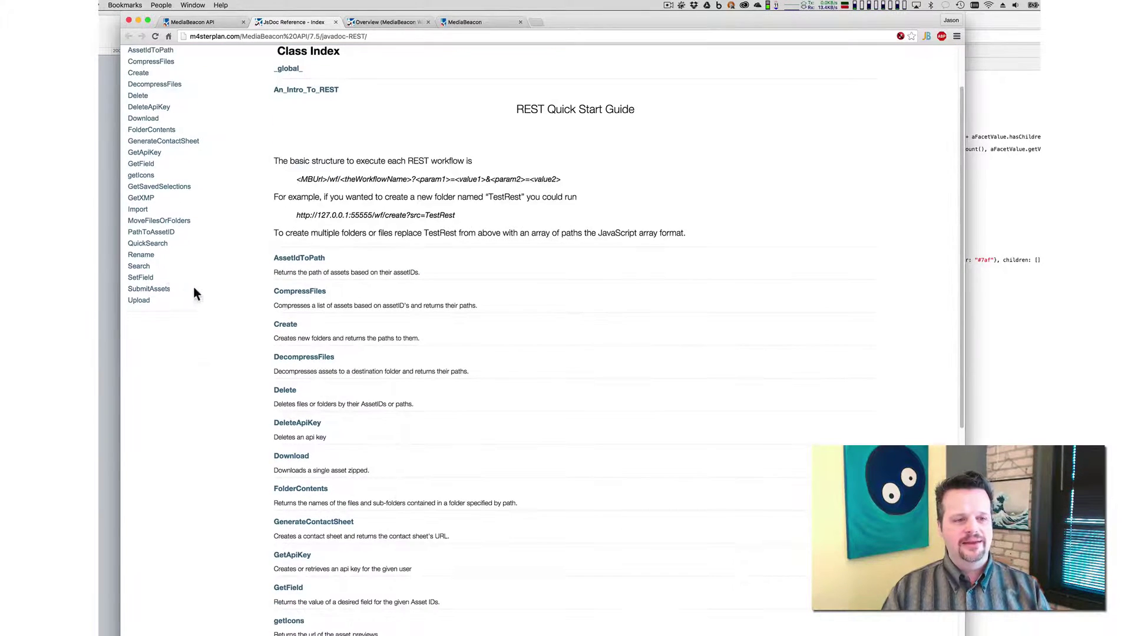
scroll(176, 271, "up", 4)
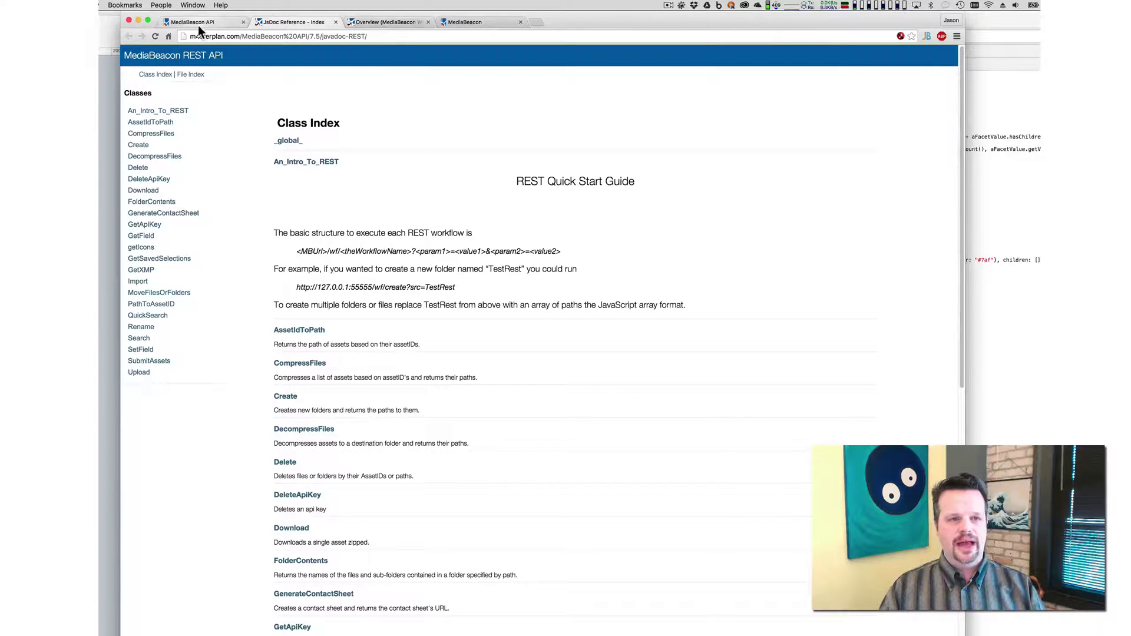
left_click(481, 22)
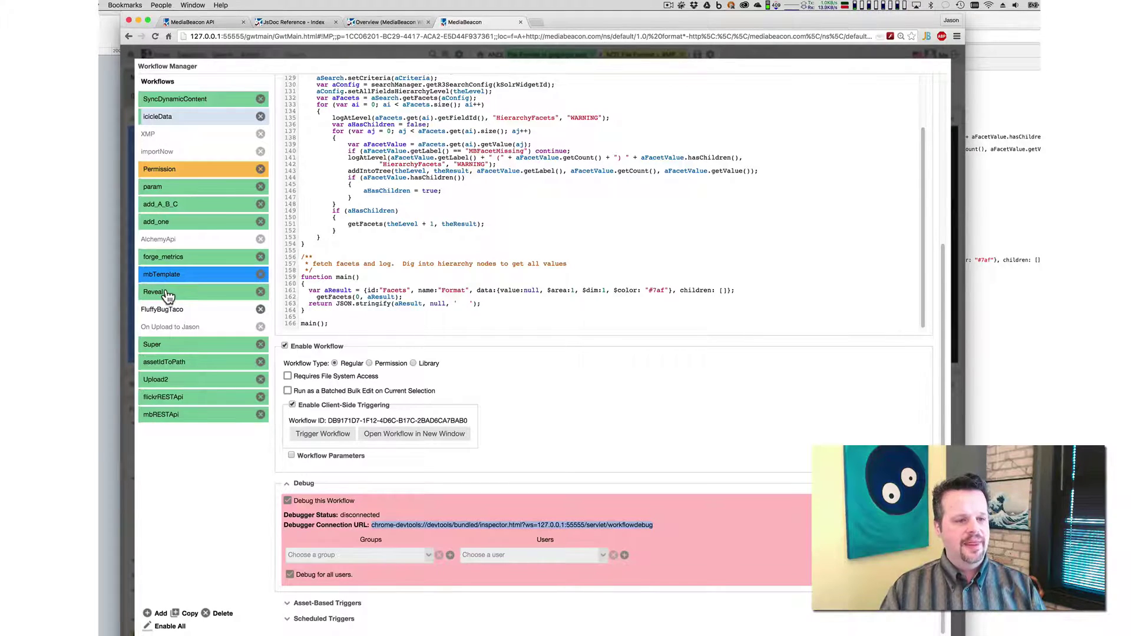
Open assetIdToPath without saving the icicleData edits and point out main() on line 37
left_click(170, 364)
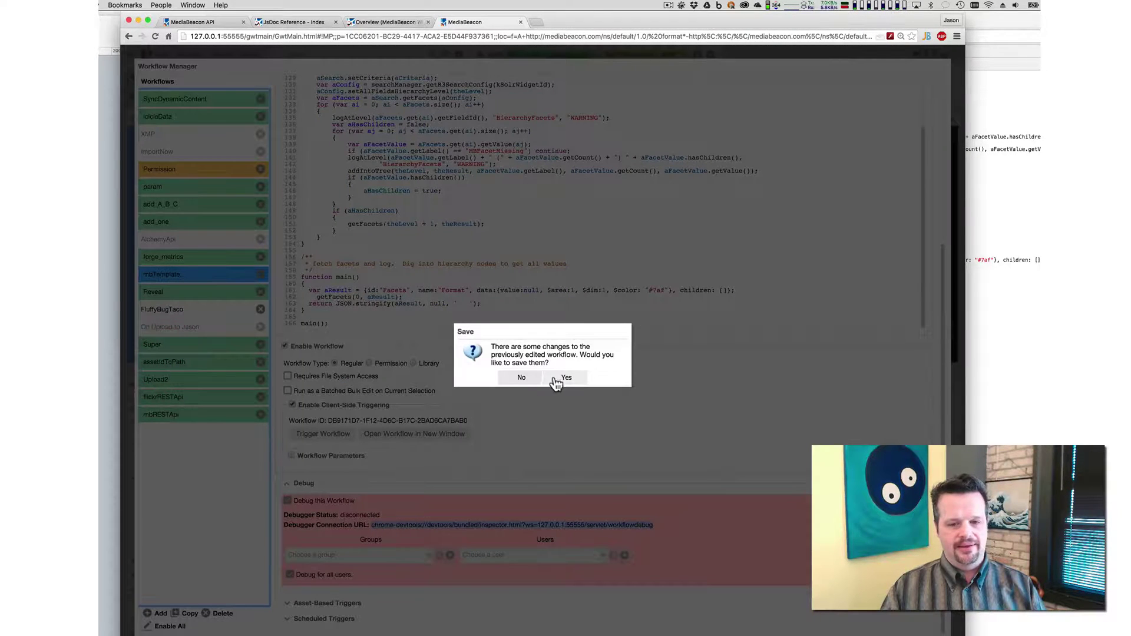
left_click(519, 377)
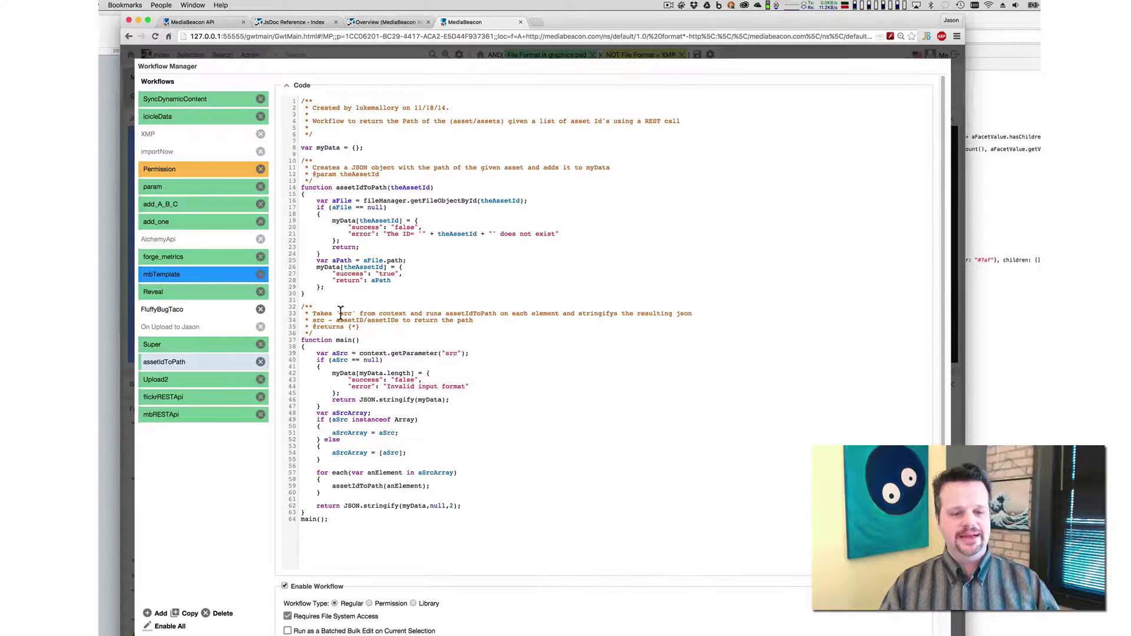
left_click(304, 340)
scroll(363, 391, "down", 5)
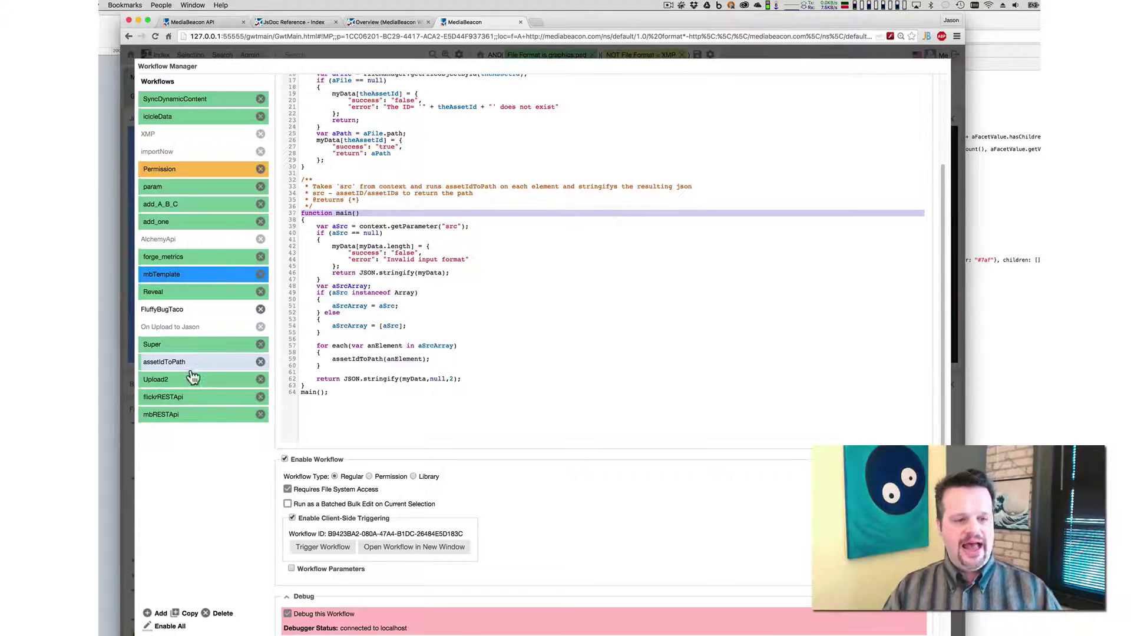
scroll(507, 308, "up", 5)
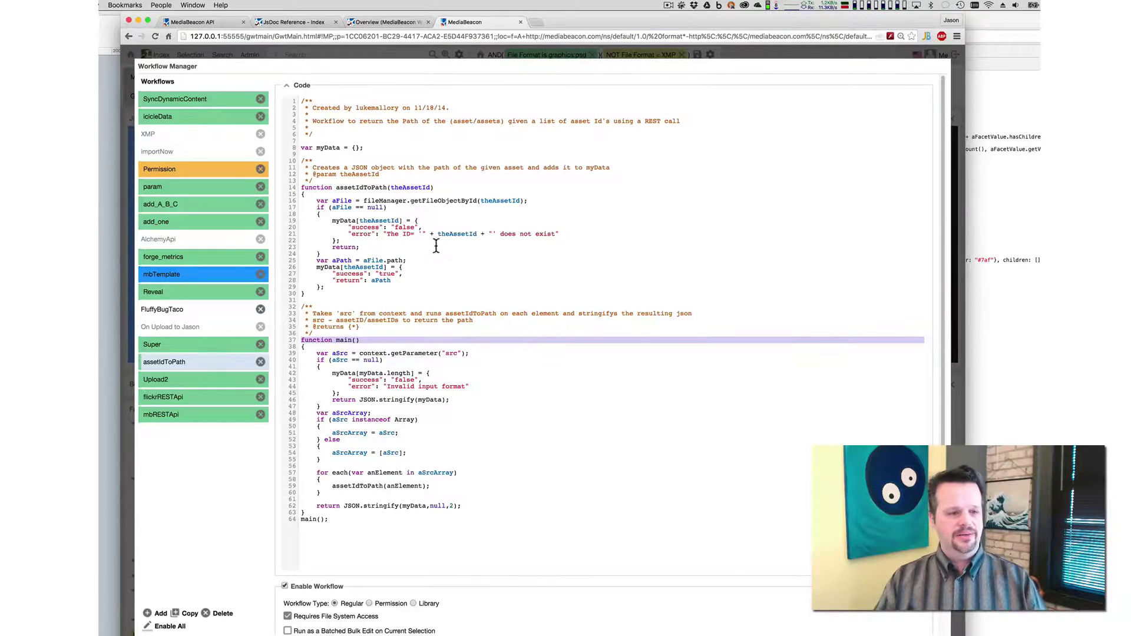
Open flickrRESTApi without saving assetIdToPath changes and highlight the kApiUrl string on line 23
left_click(230, 406)
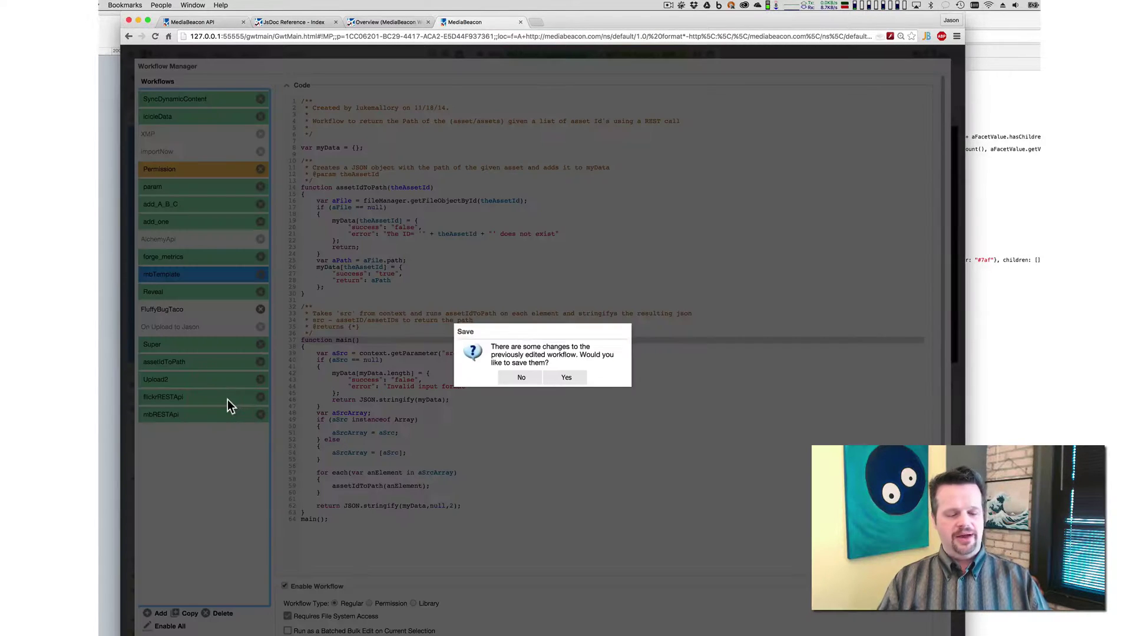
left_click(520, 379)
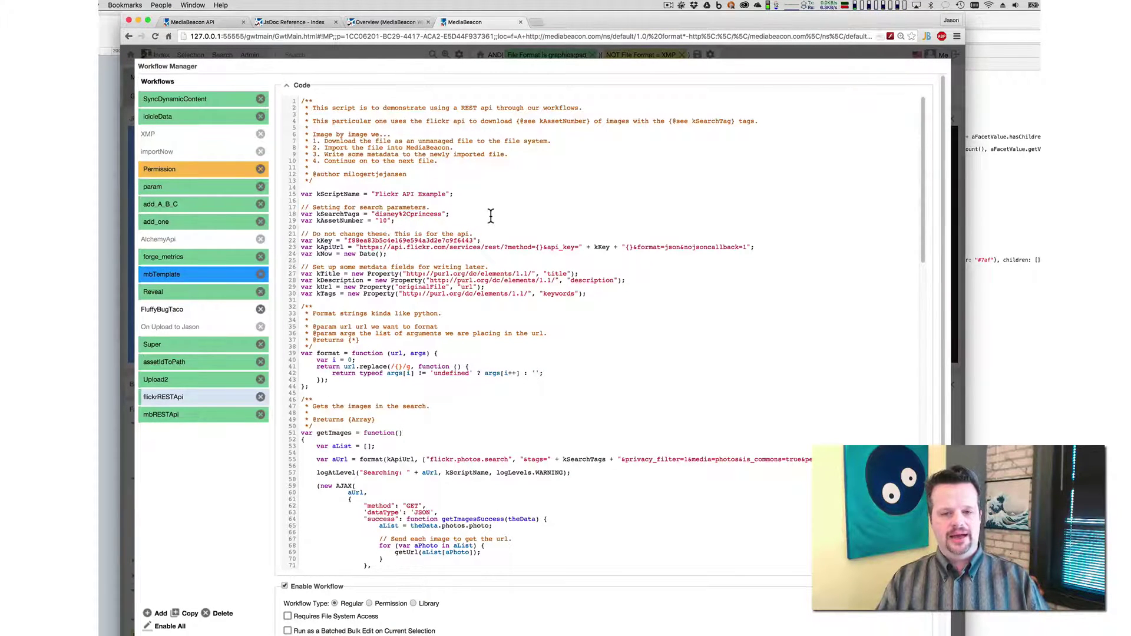
scroll(489, 215, "down", 1)
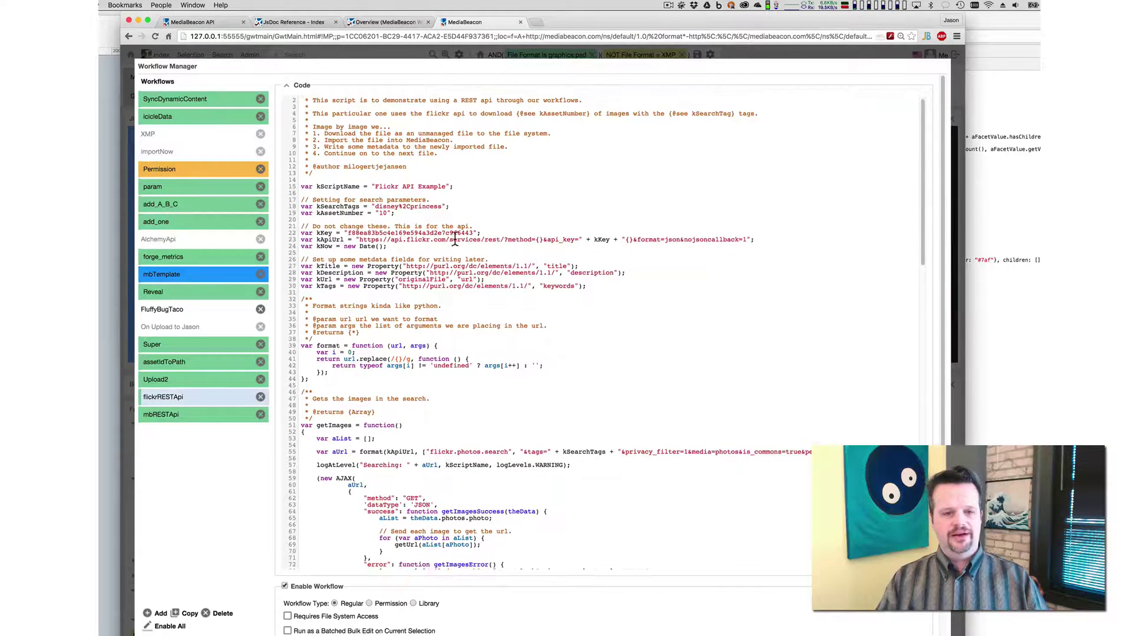
left_click(357, 240)
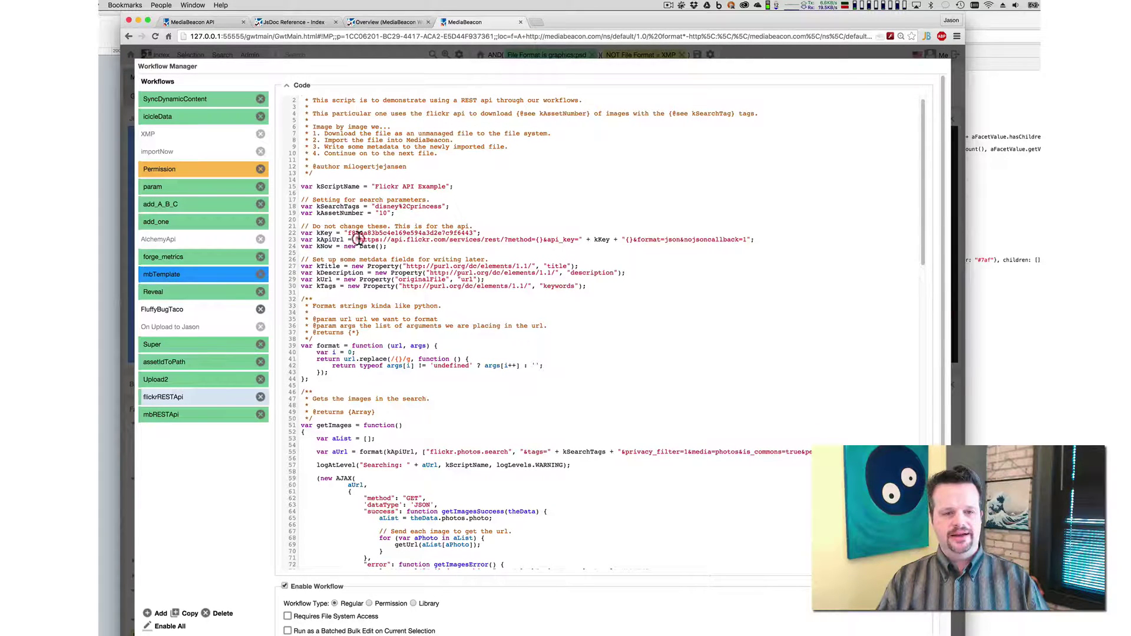
triple_click(400, 238)
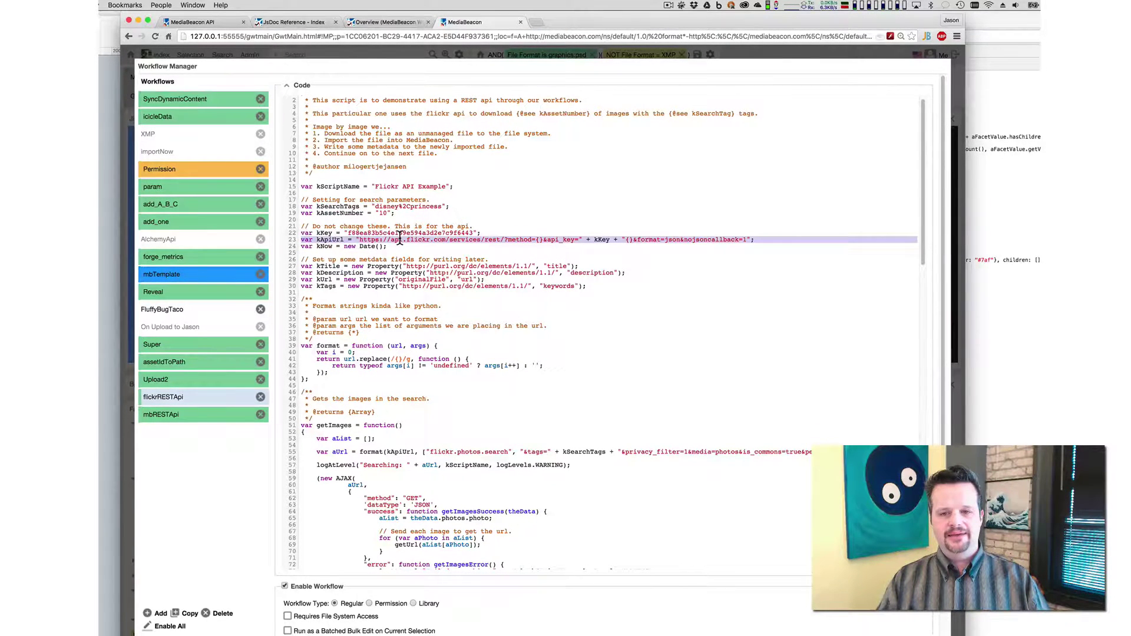
left_click(538, 145)
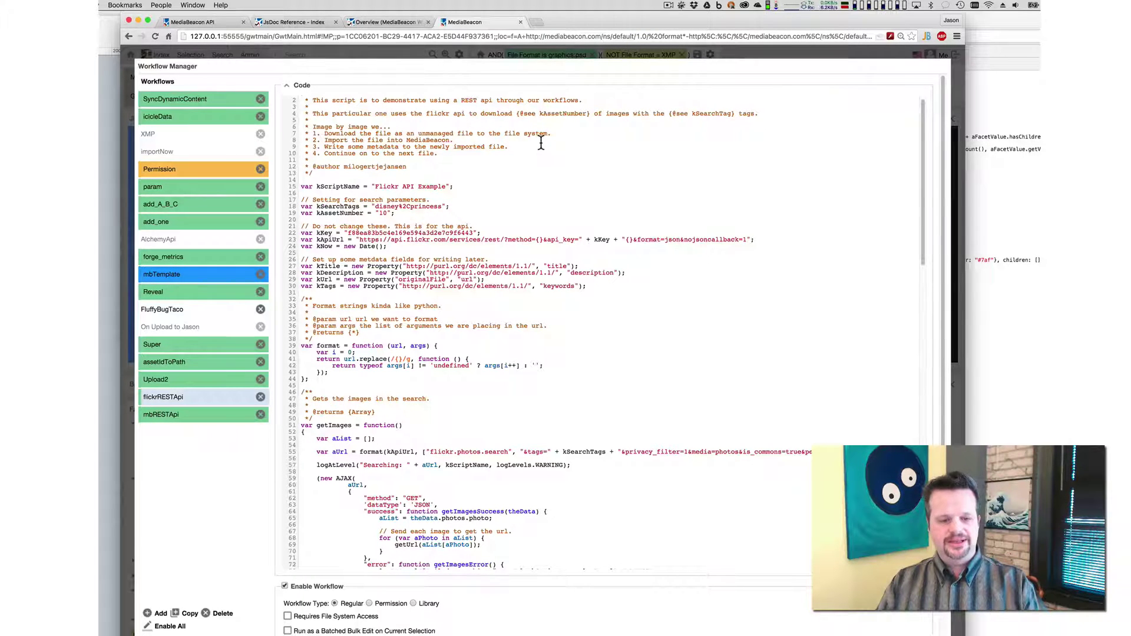
Scroll through the flickrRESTApi code down to the Debug section
scroll(539, 145, "down", 10)
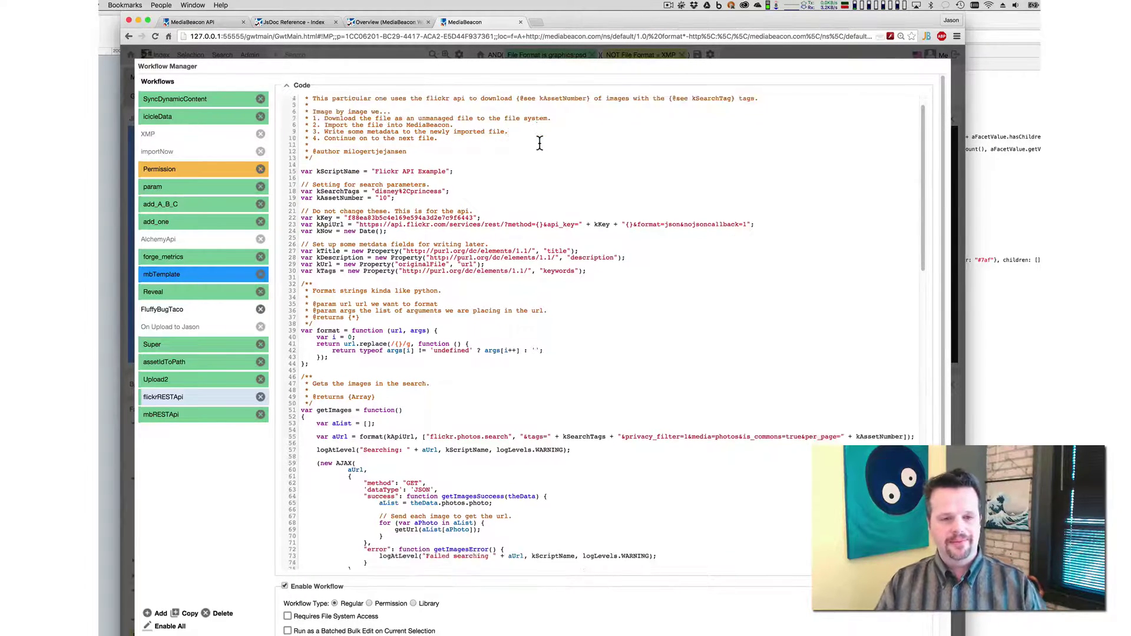
scroll(539, 146, "down", 10)
scroll(537, 148, "down", 10)
scroll(537, 153, "down", 10)
scroll(537, 153, "down", 5)
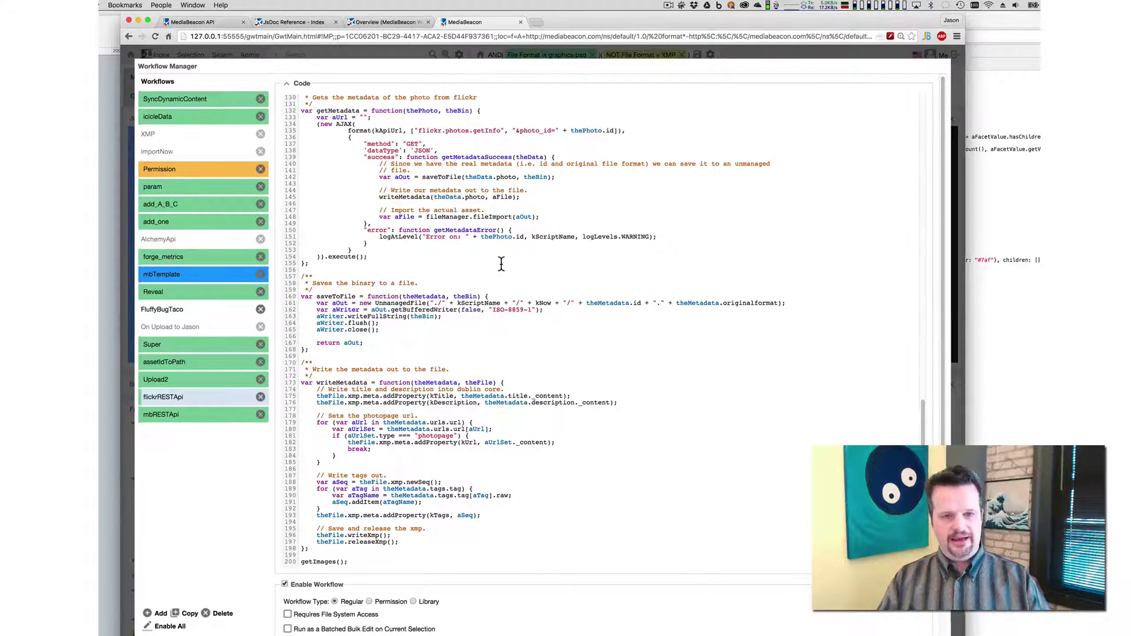
scroll(474, 512, "down", 4)
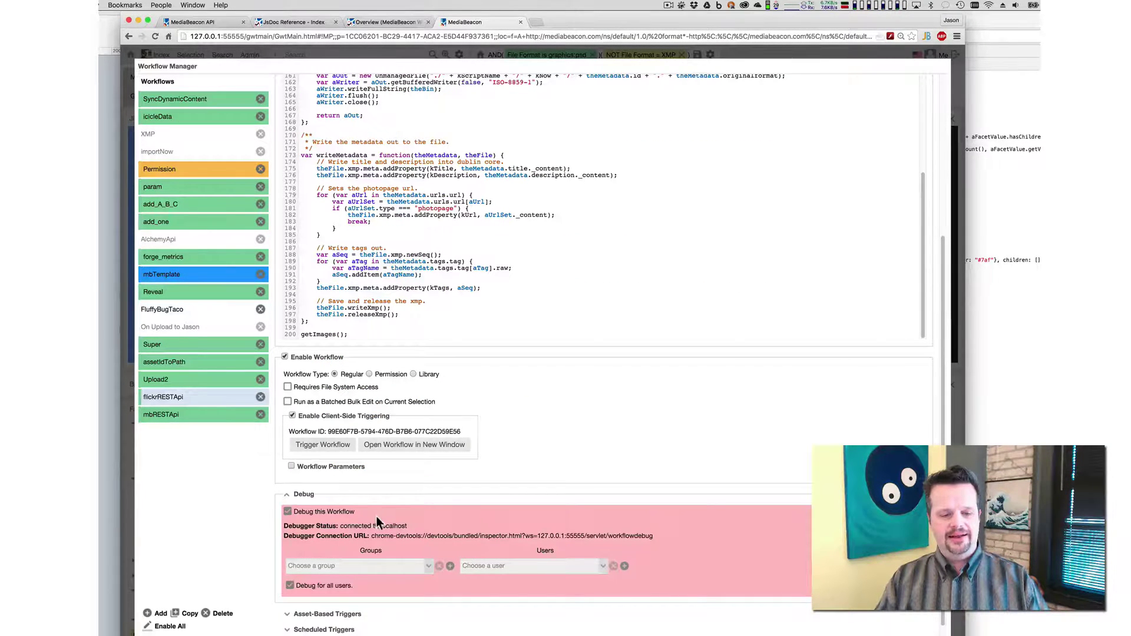
Trigger flickrRESTApi under the debugger and resume it past the line-15 pause
left_click(339, 446)
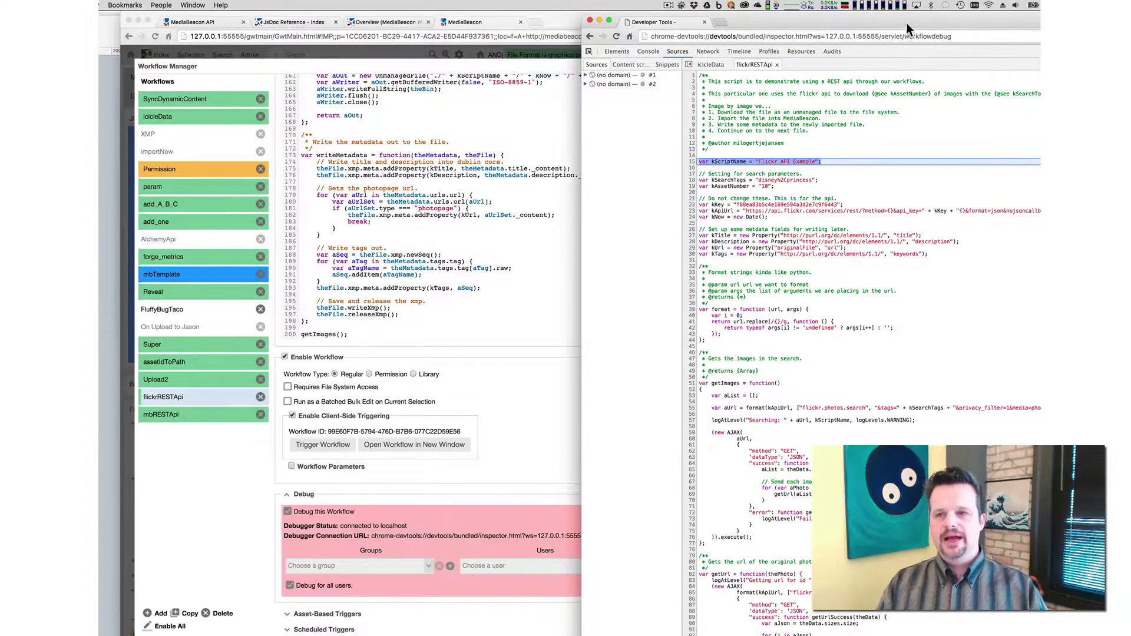
left_click_drag(906, 22, 513, 4)
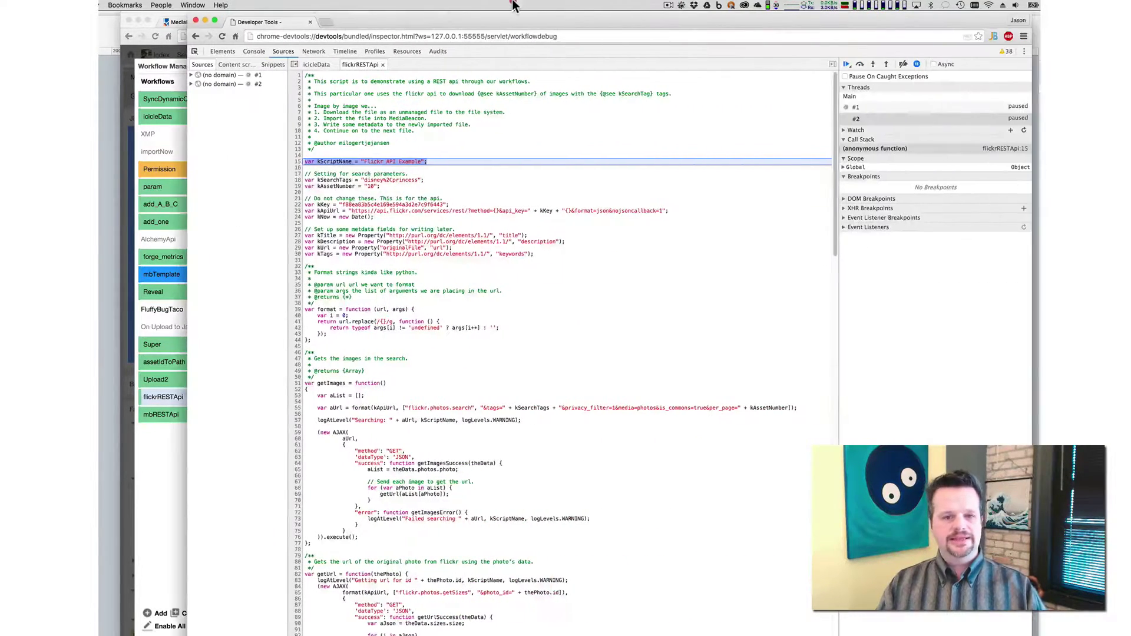
left_click(847, 65)
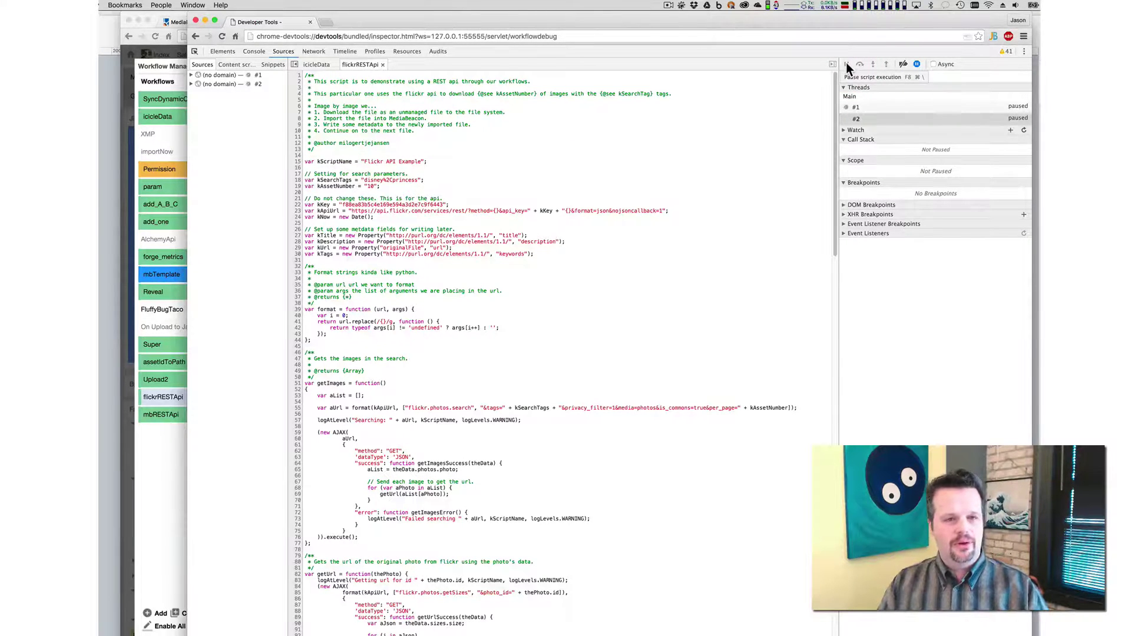
scroll(526, 412, "down", 20)
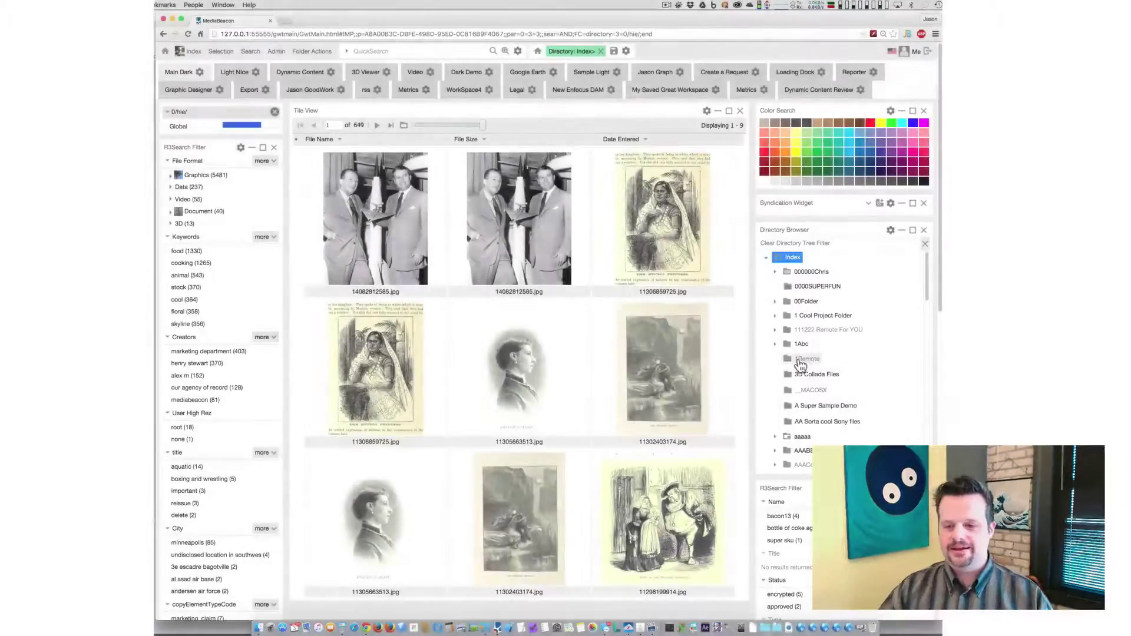
Scroll the Directory Browser down and show the Flickr API Example folder's assets
scroll(798, 355, "down", 5)
scroll(798, 360, "down", 5)
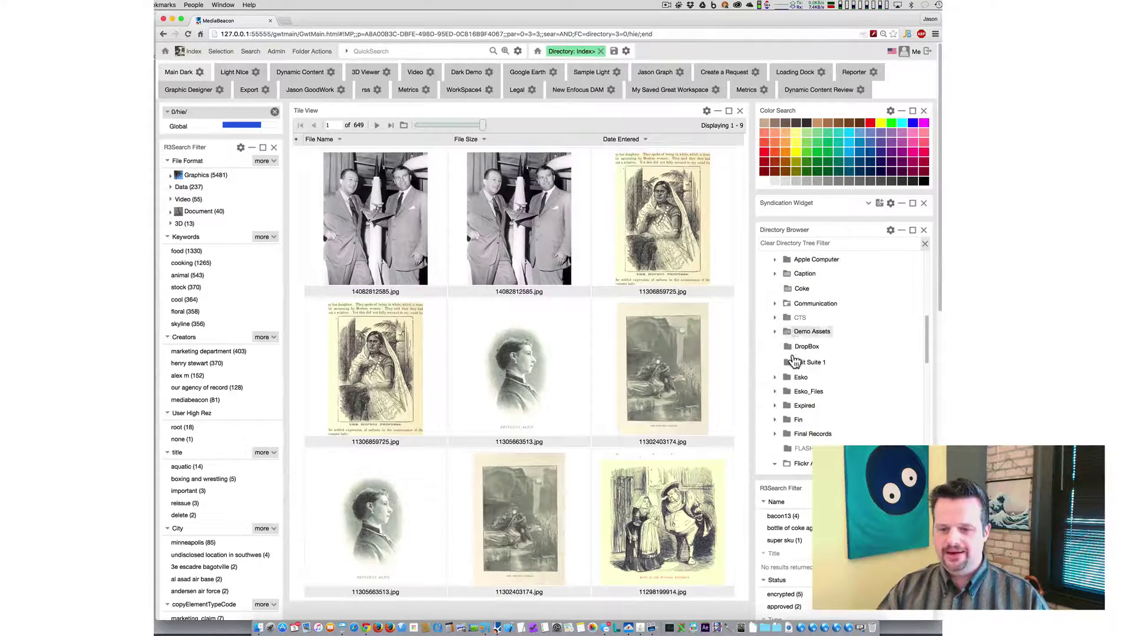
scroll(792, 358, "down", 3)
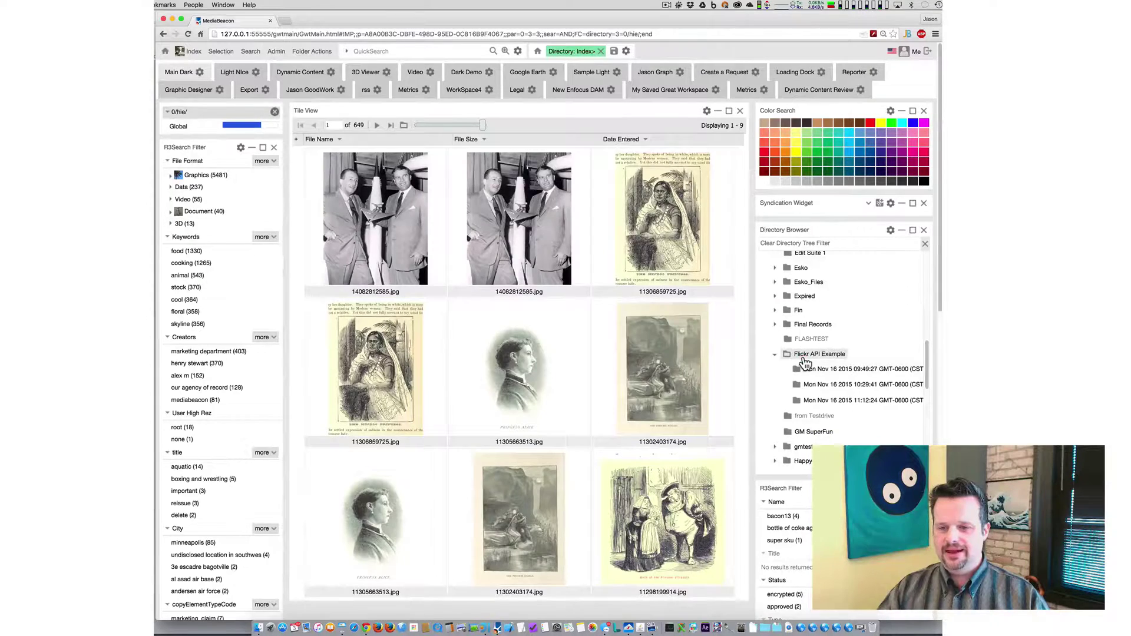
left_click(803, 357)
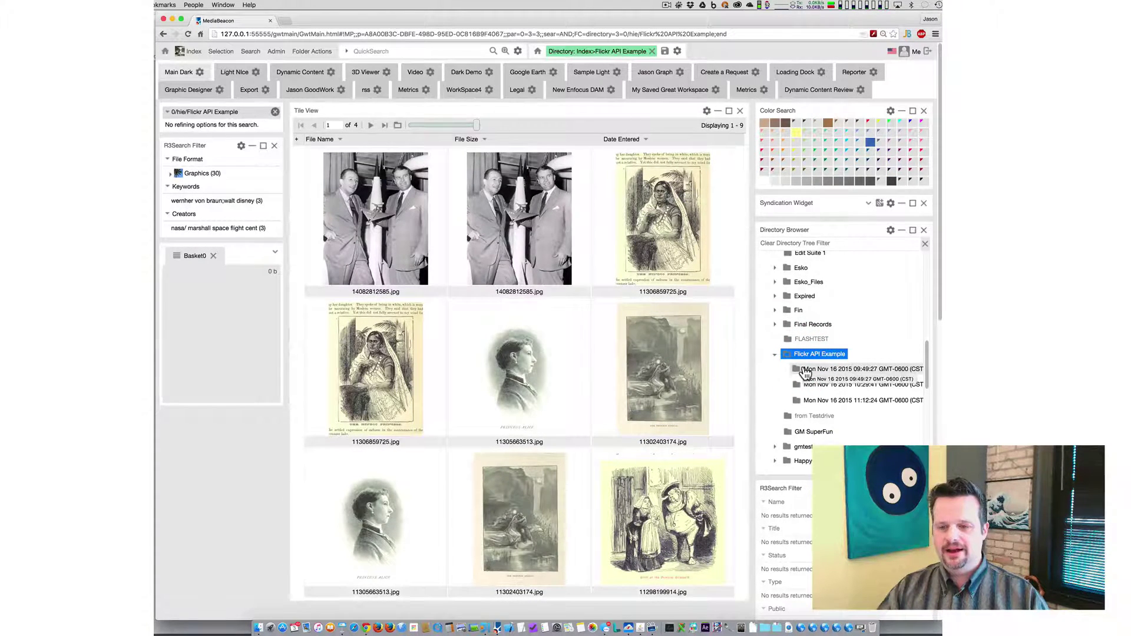
Browse the 09:49:27, 10:29:41 and 11:12:24 run folders, ending on the 09:49:27 images
left_click(804, 371)
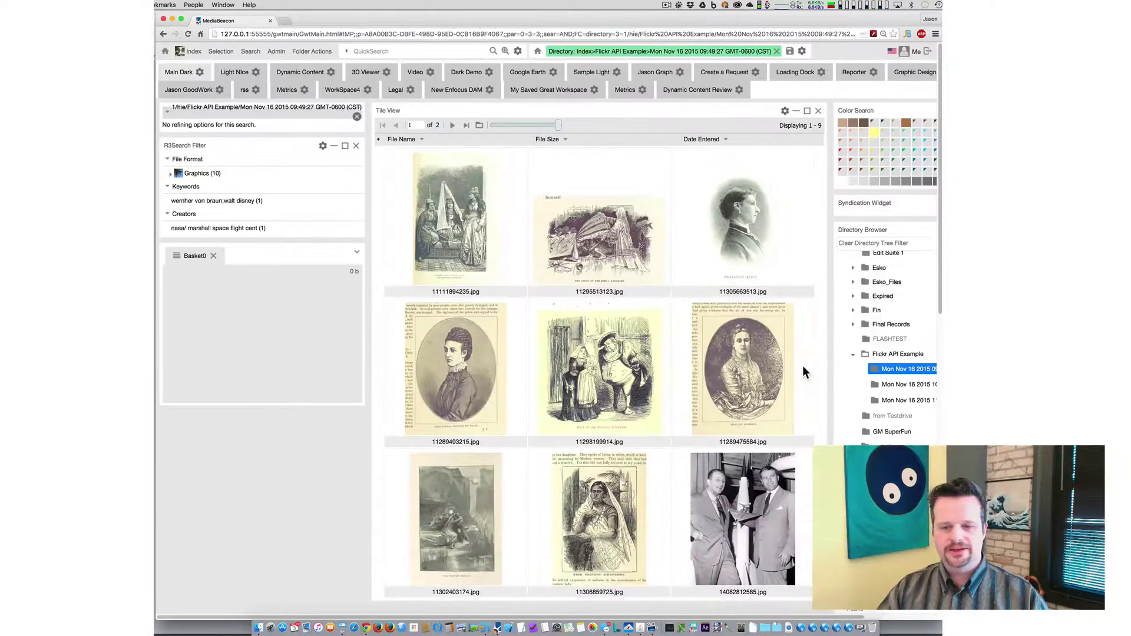
left_click(876, 385)
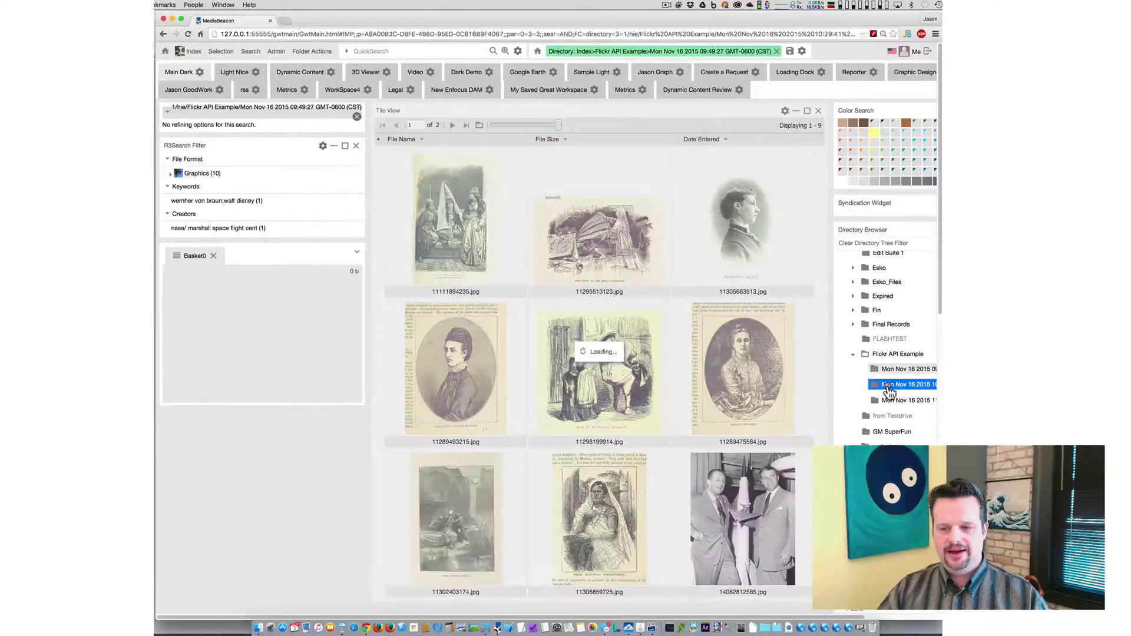
left_click(891, 403)
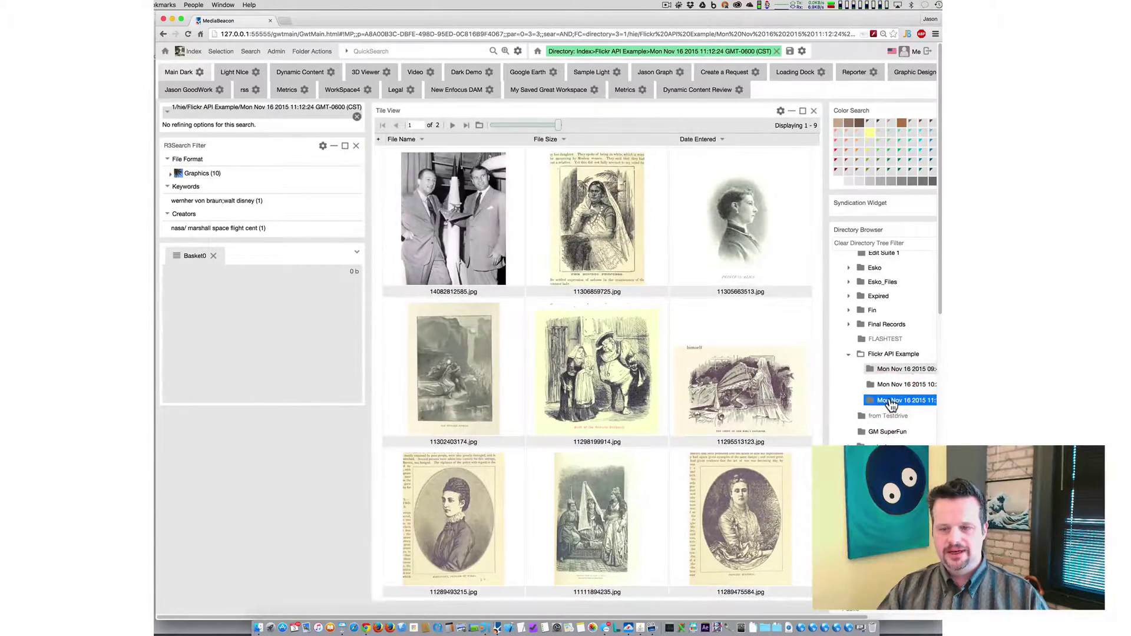
left_click(889, 387)
left_click(895, 371)
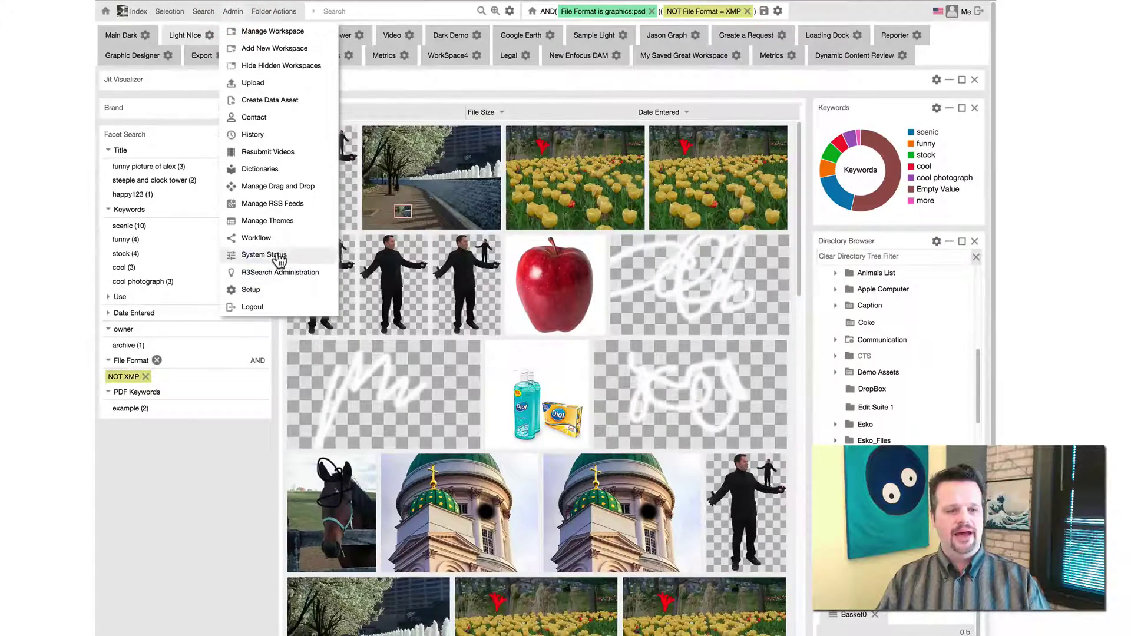
Open the mbRESTApi workflow's script from the Workflows list and scroll through its code
left_click(274, 239)
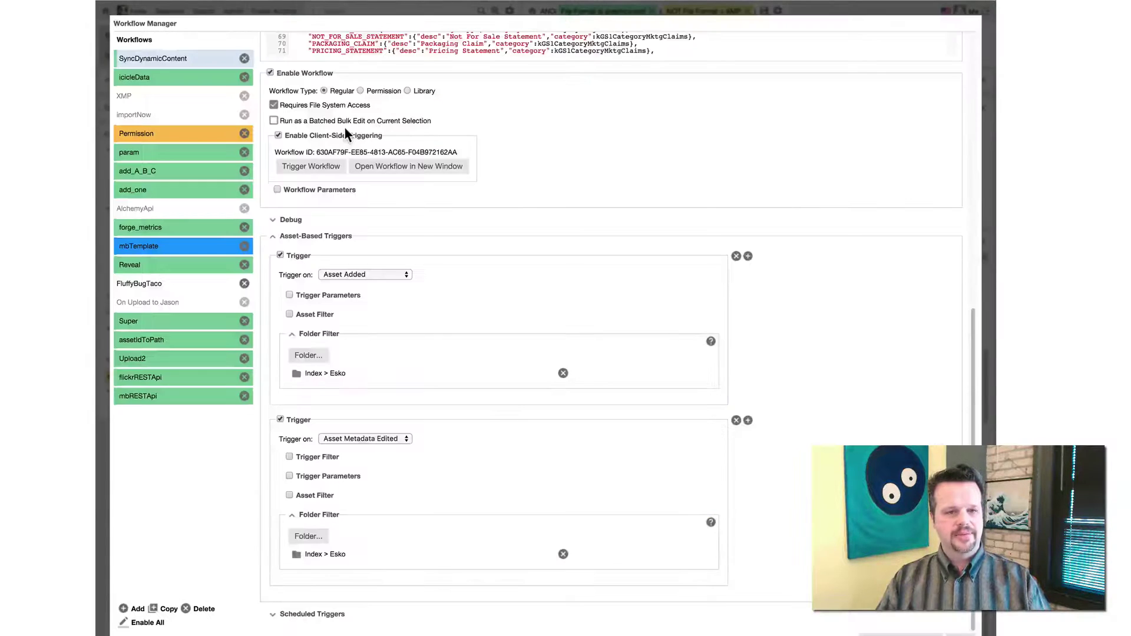
left_click(156, 398)
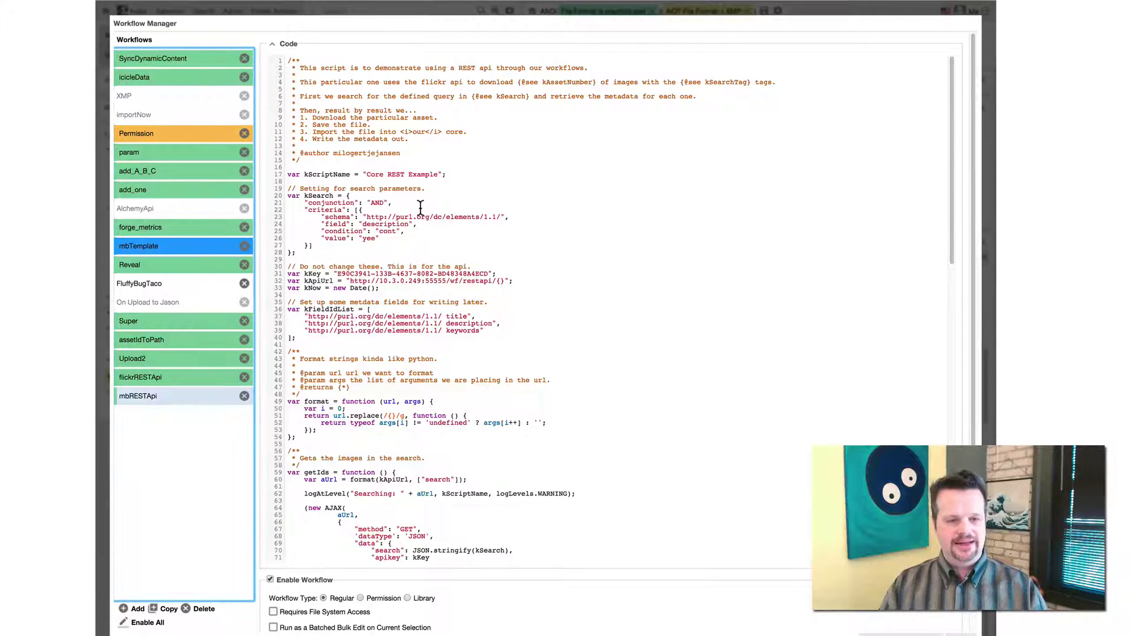
scroll(421, 208, "down", 6)
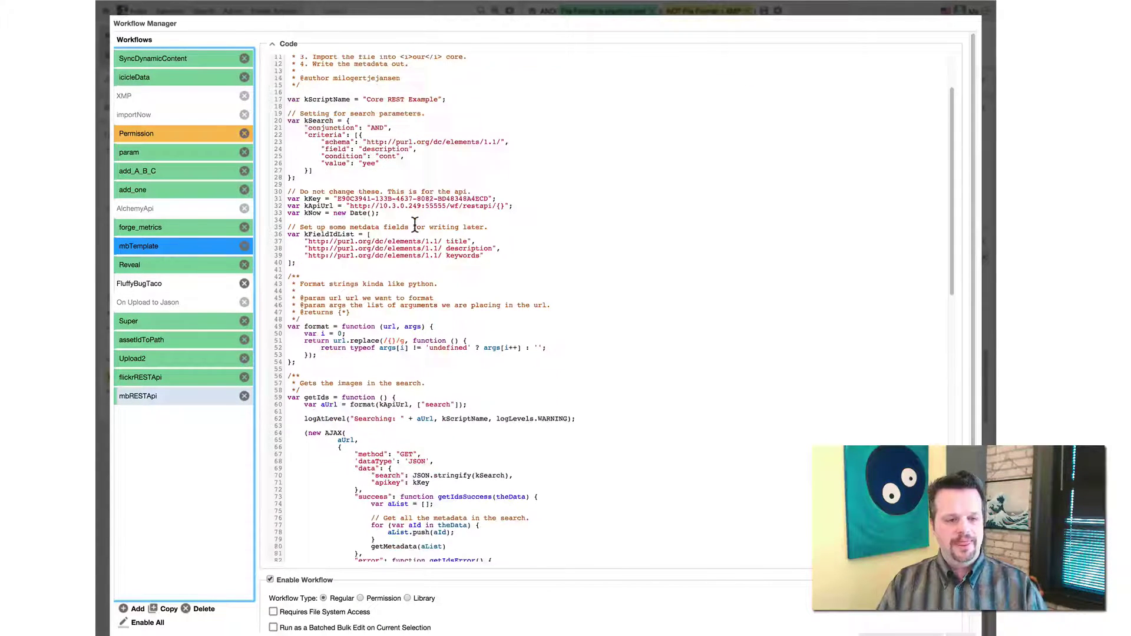
scroll(414, 225, "down", 7)
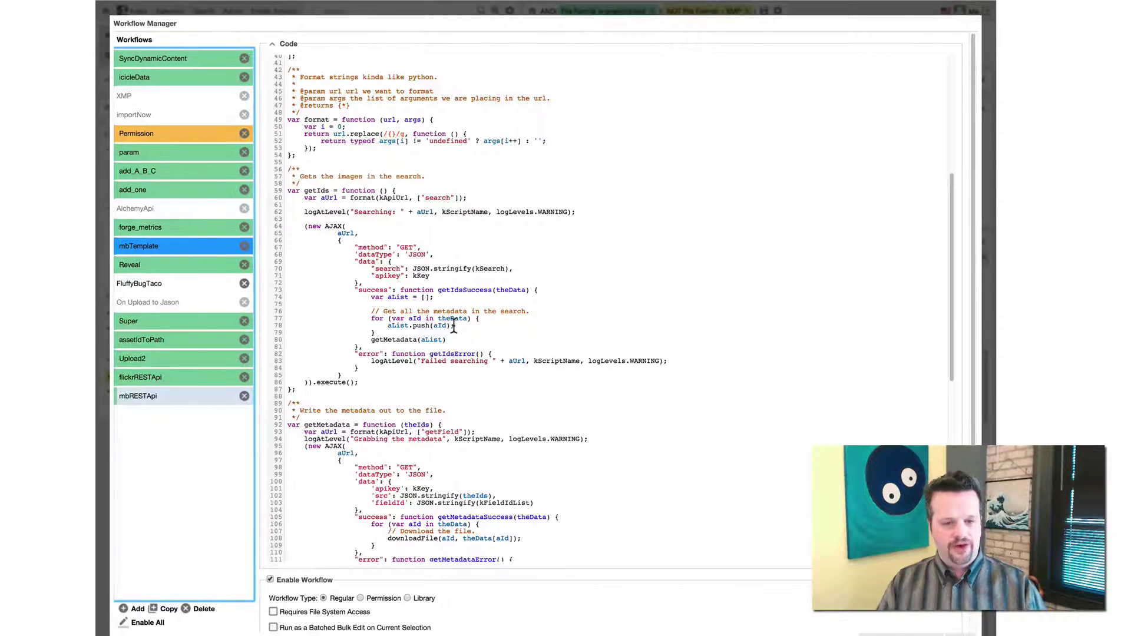
scroll(454, 324, "down", 3)
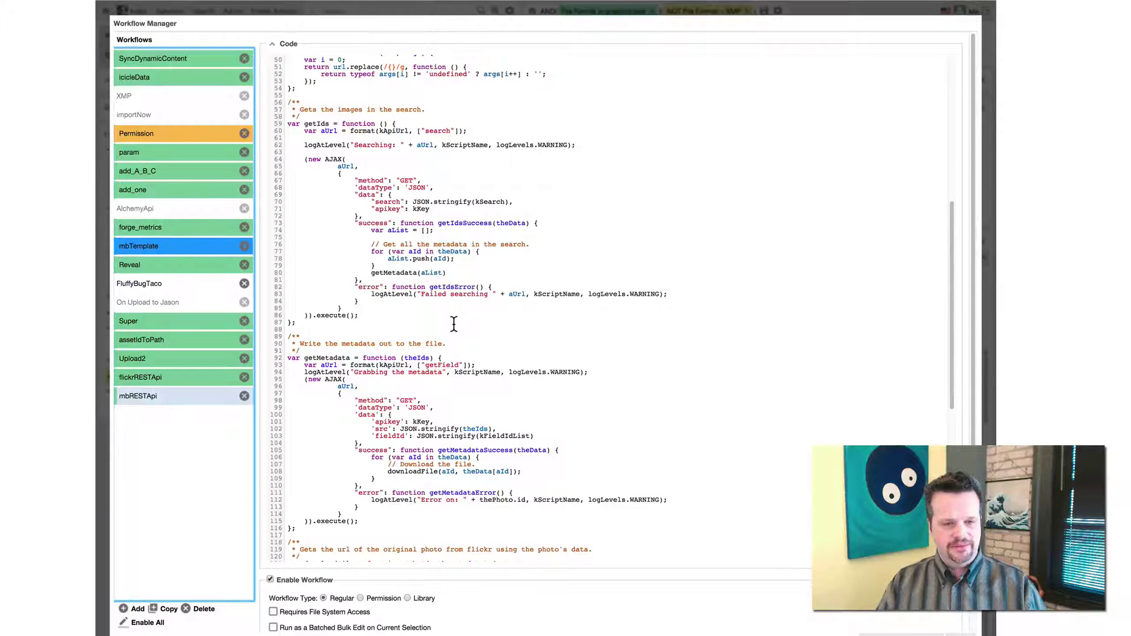
Highlight the getField and search calls in the script, then switch to the presentation
double_click(446, 364)
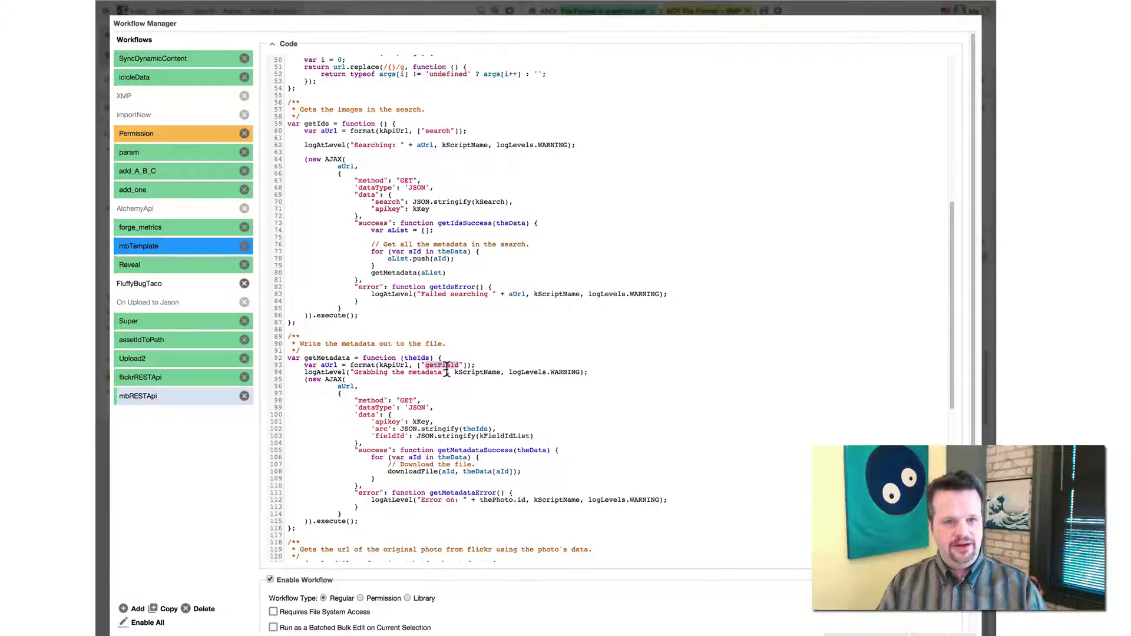
double_click(440, 130)
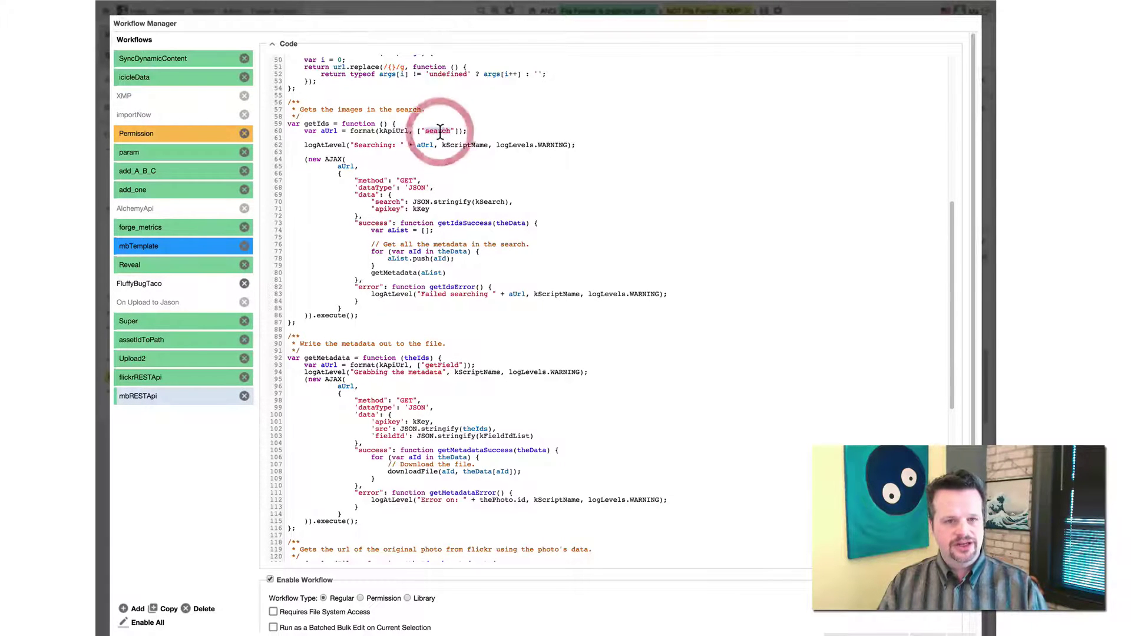
scroll(438, 446, "down", 2)
scroll(438, 445, "down", 3)
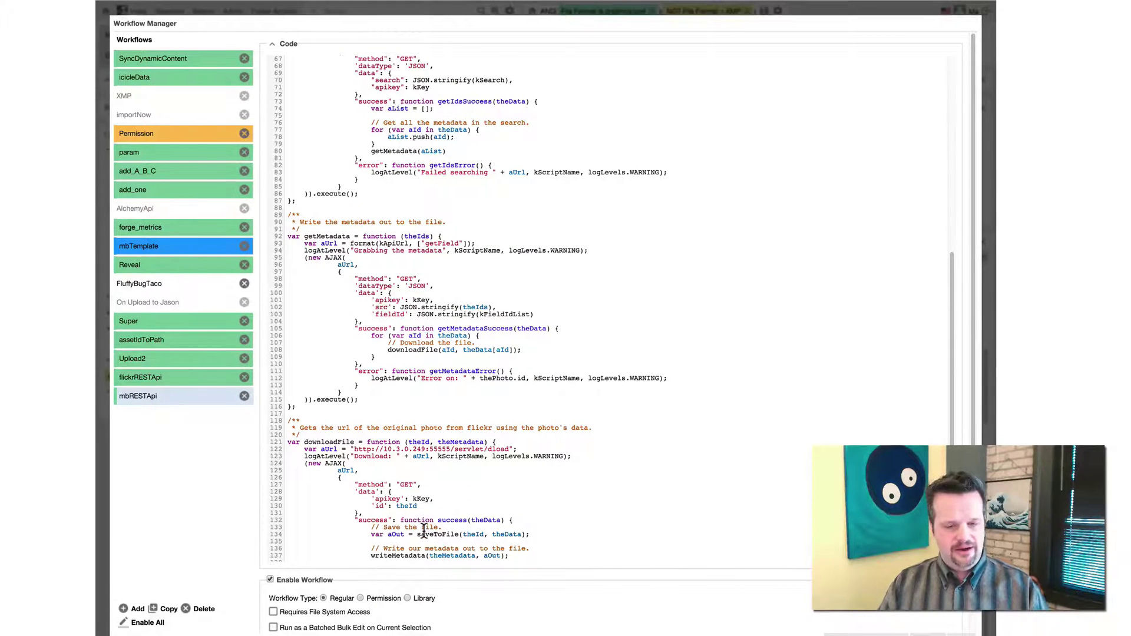
key("super+Tab")
Bring Keynote forward on the MediaBeacon API Overview slide with its Link to Docs bullet
key("super+Tab")
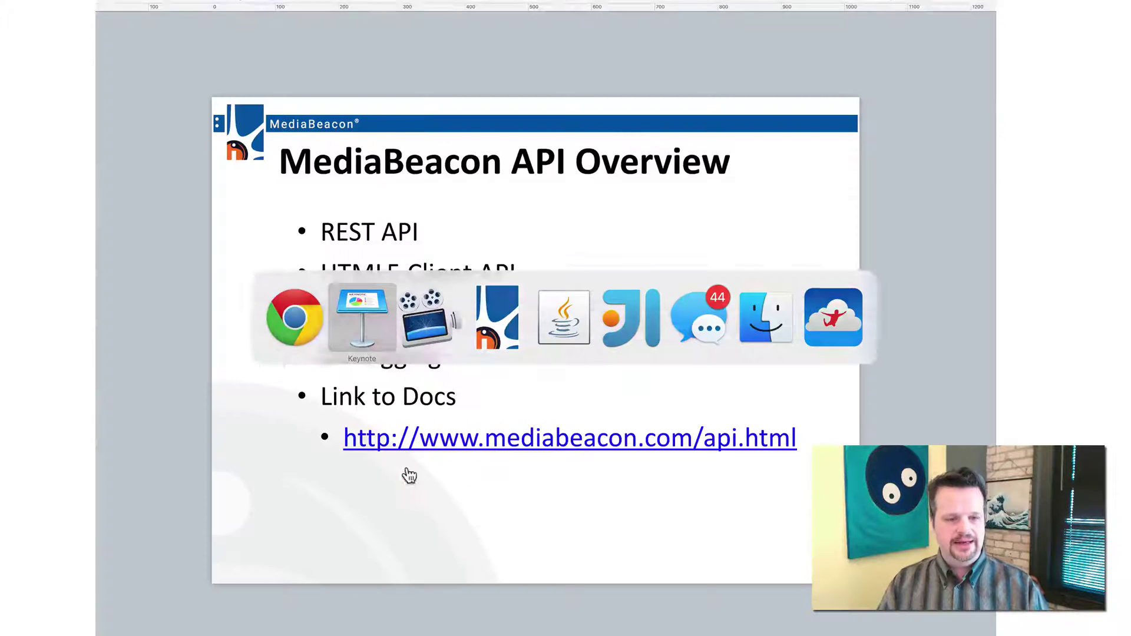
key("super+Tab")
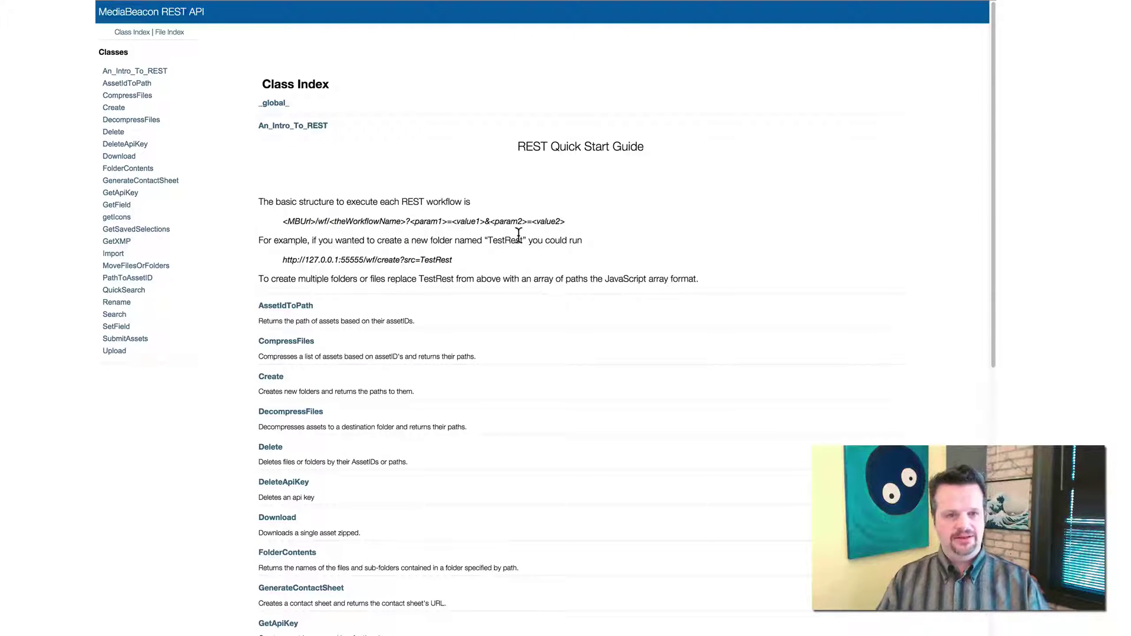
scroll(498, 236, "down", 1)
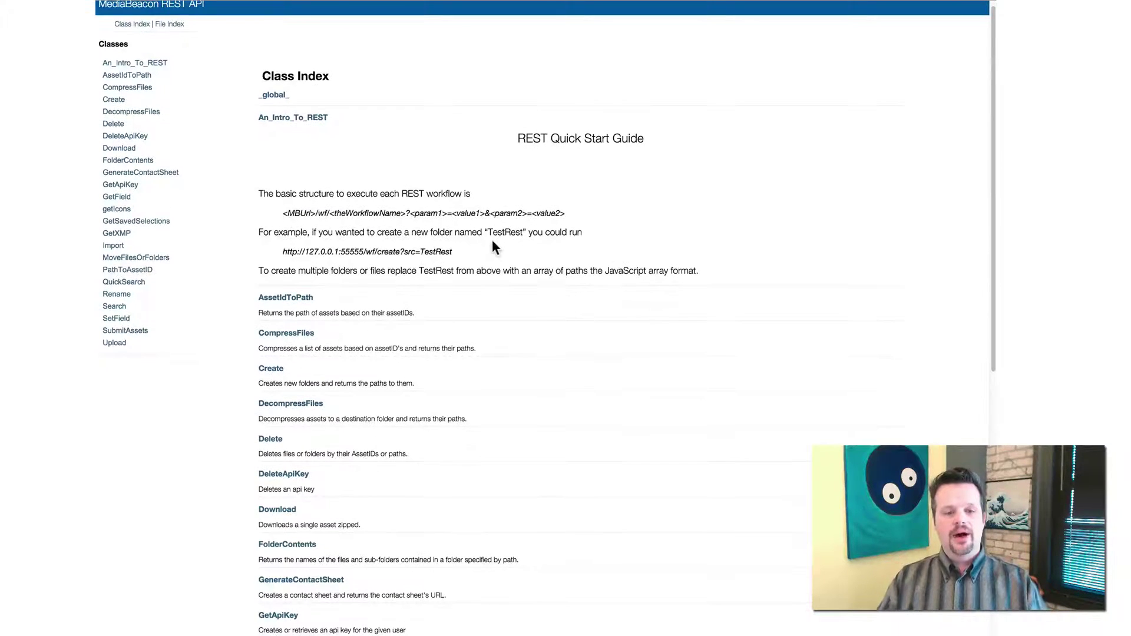